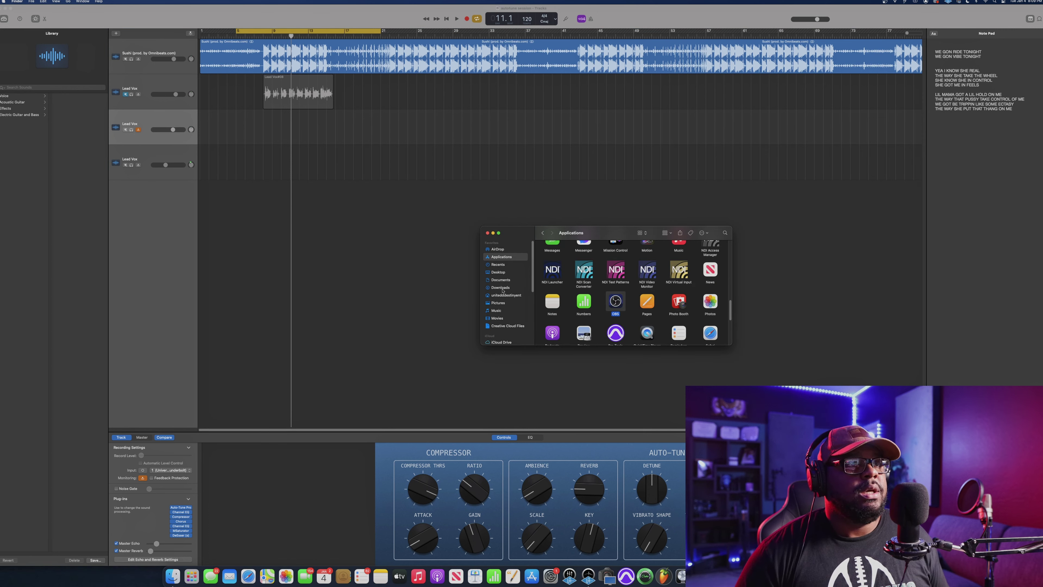
# Look up the Sushi beat MP3 in the Downloads folder and return to the GarageBand project.
pyautogui.click(502, 288)
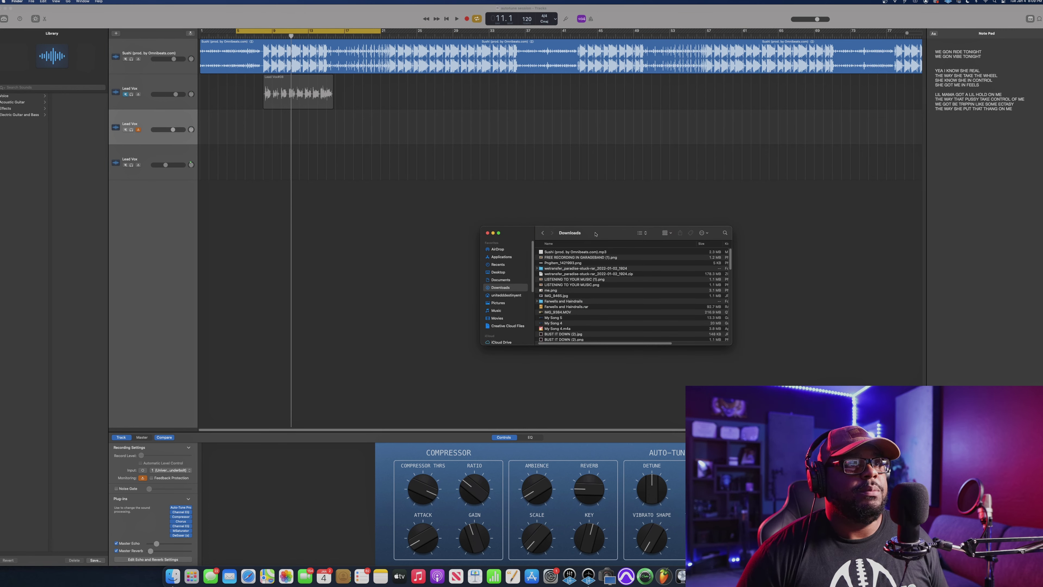
pyautogui.moveTo(591, 254)
pyautogui.mouseDown()
pyautogui.moveTo(321, 168)
pyautogui.moveTo(261, 174)
pyautogui.moveTo(217, 213)
pyautogui.moveTo(200, 212)
pyautogui.moveTo(455, 218)
pyautogui.moveTo(575, 269)
pyautogui.moveTo(575, 258)
pyautogui.mouseUp()
pyautogui.click(148, 122)
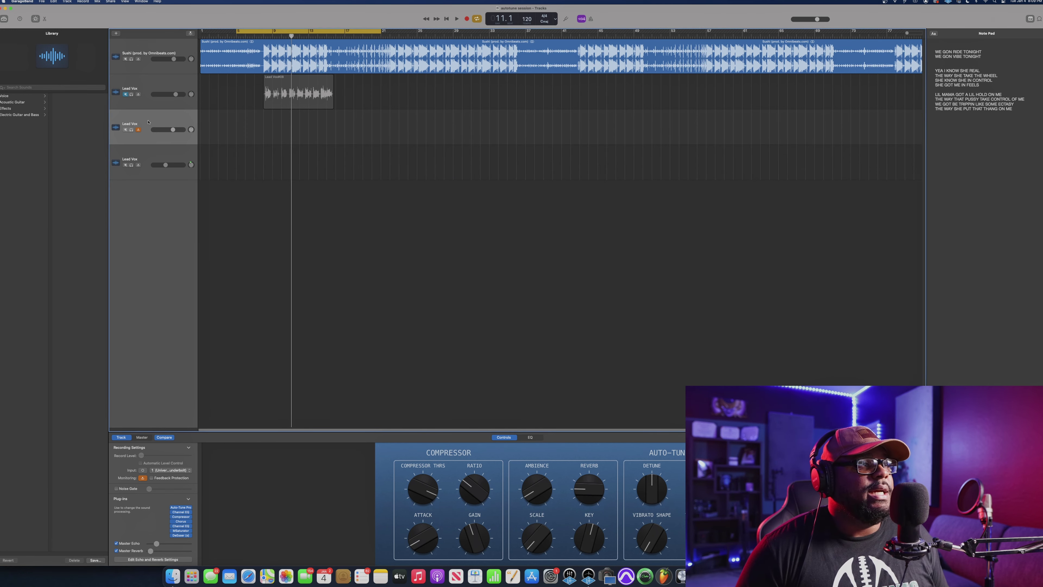
# Review the input choices for a new microphone audio track, keep Input 1, and cancel without creating the track.
pyautogui.click(67, 2)
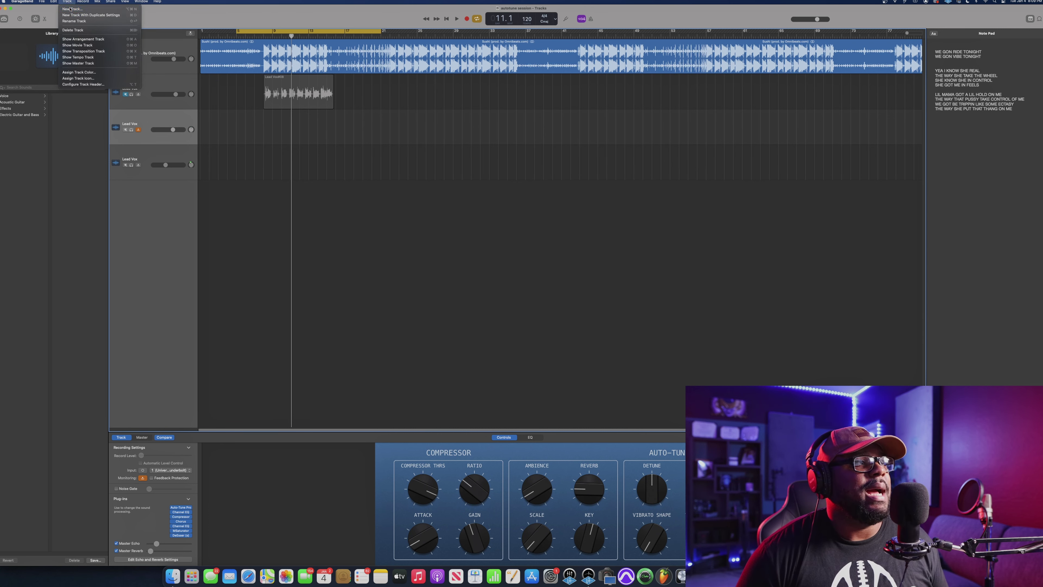
pyautogui.click(72, 9)
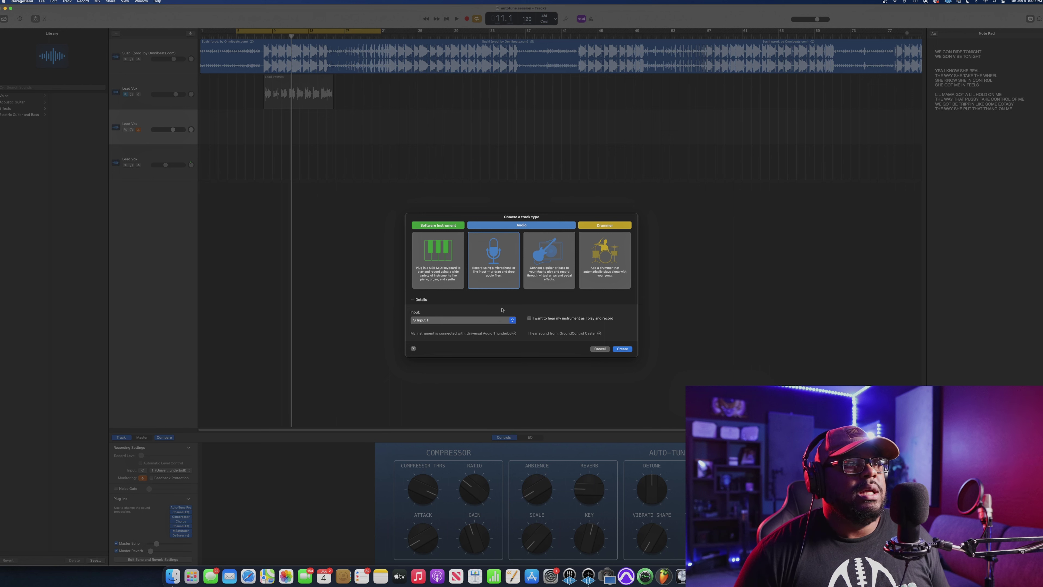
pyautogui.click(492, 320)
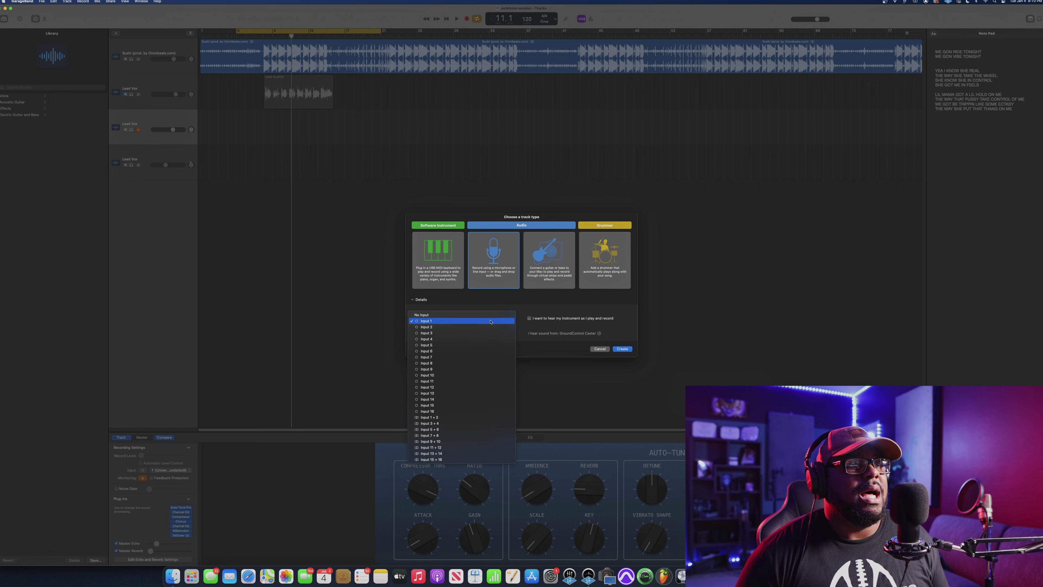
pyautogui.click(493, 321)
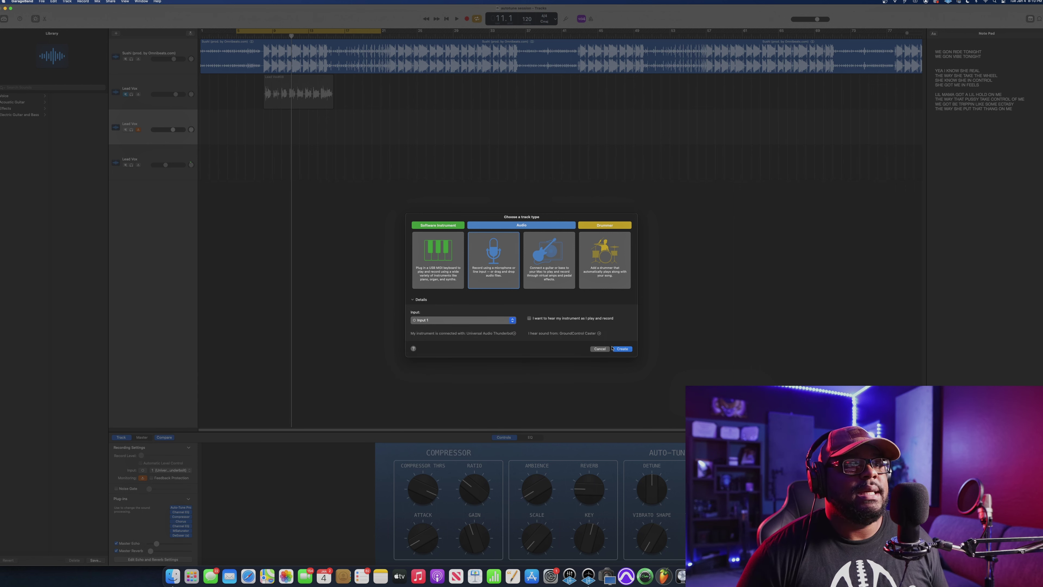
pyautogui.click(599, 349)
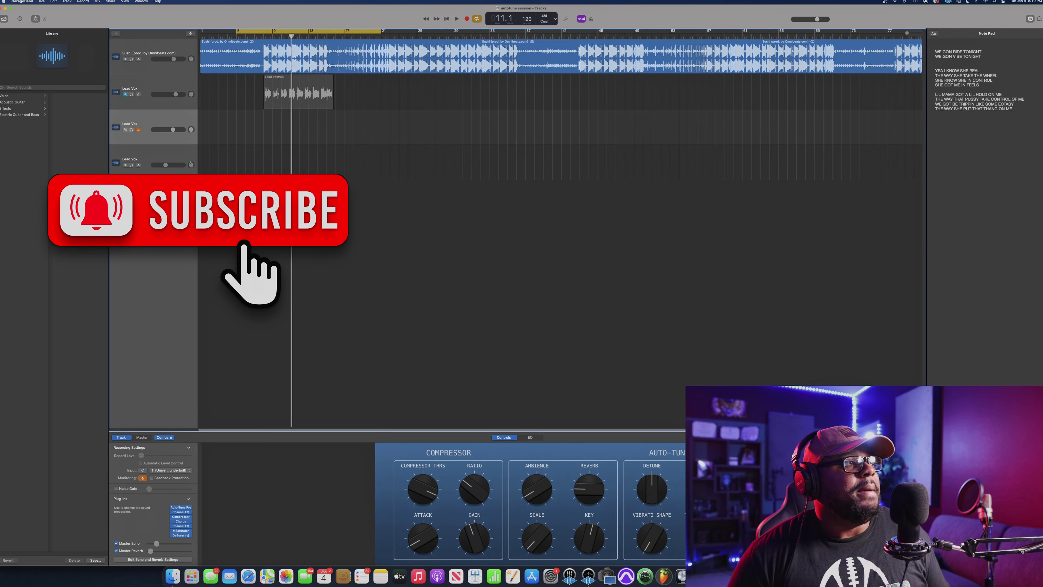
# Check the output and input devices in the Audio/MIDI preferences and close the preferences.
pyautogui.click(23, 1)
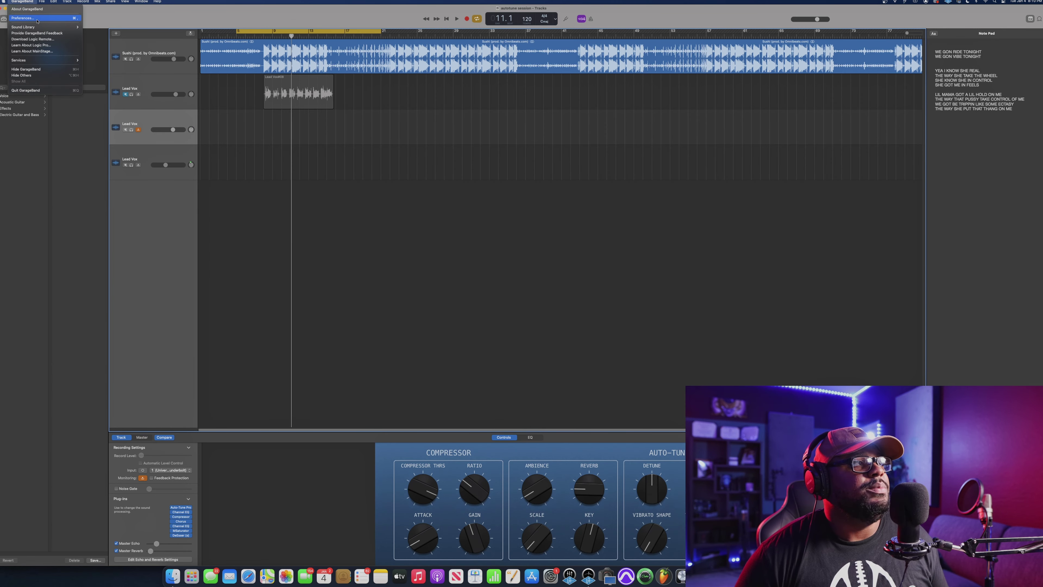
pyautogui.click(37, 20)
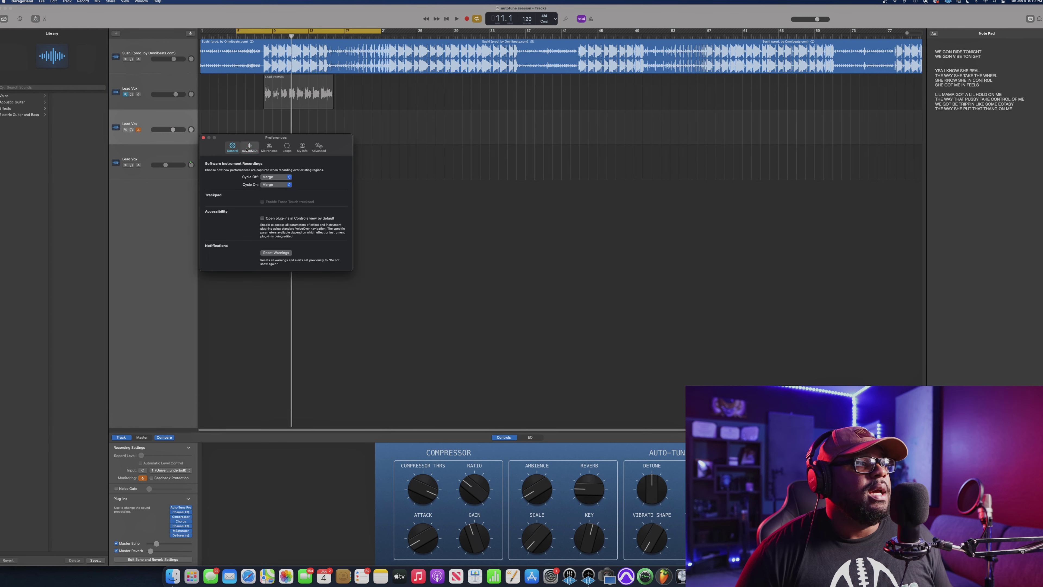
pyautogui.click(248, 148)
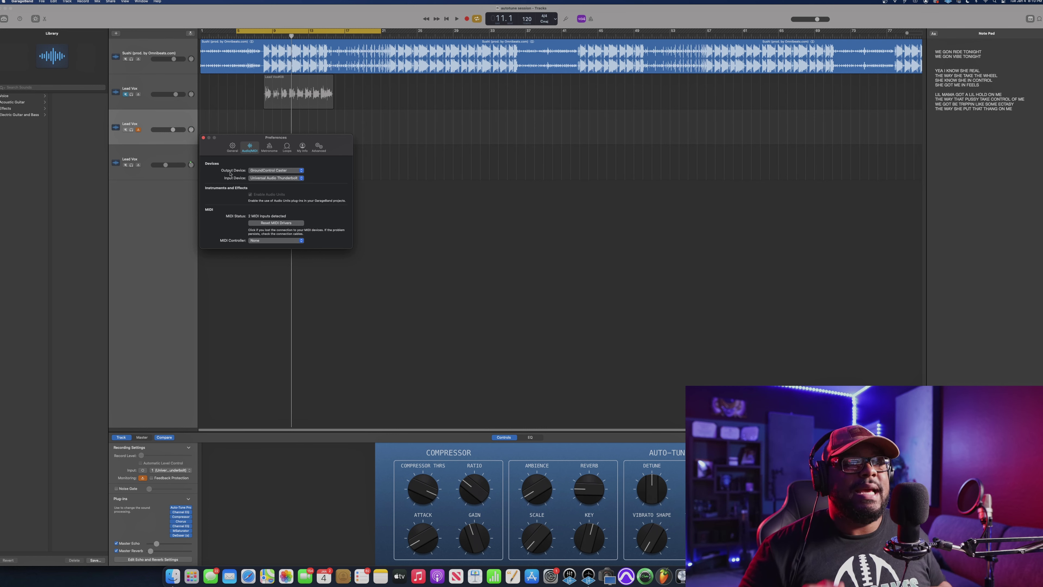
pyautogui.press('super+w')
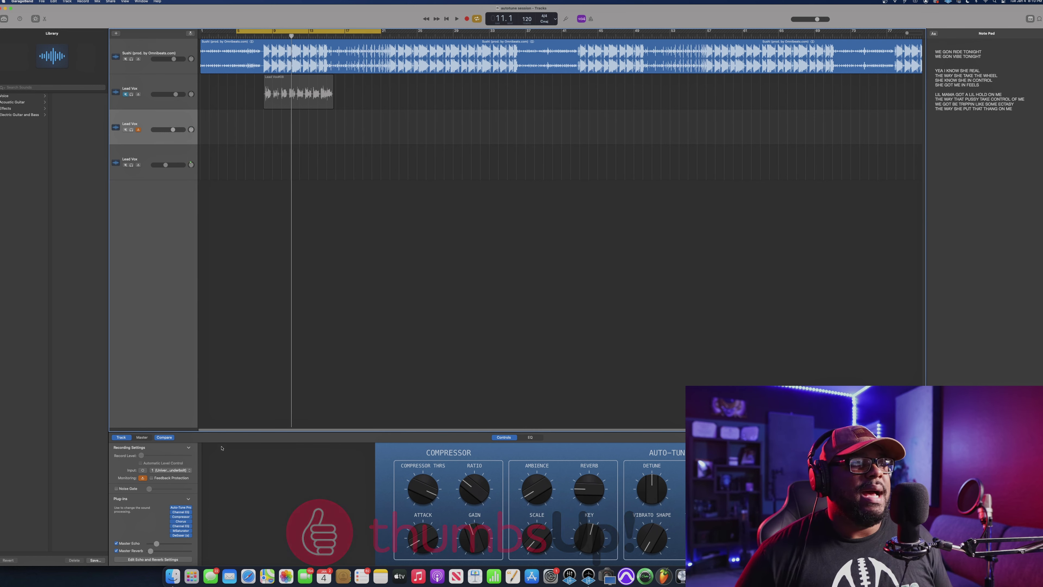
# Examine the second Lead Vox track's plug-in chain, including Auto-Tune Pro, Channel EQ, Chorus, MSaturator and DeEsser.
pyautogui.click(181, 508)
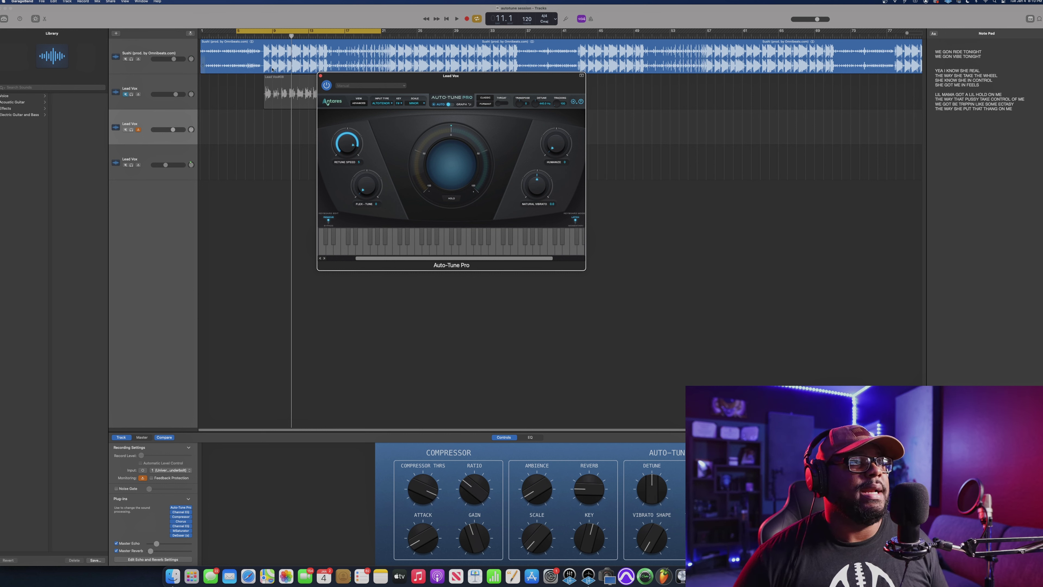
pyautogui.click(181, 513)
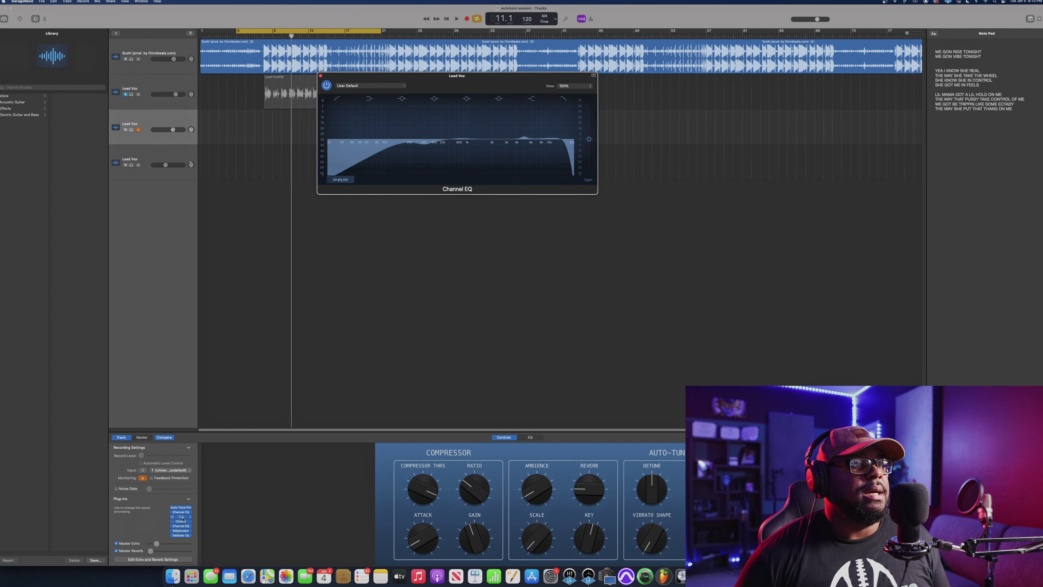
pyautogui.click(182, 517)
pyautogui.click(182, 521)
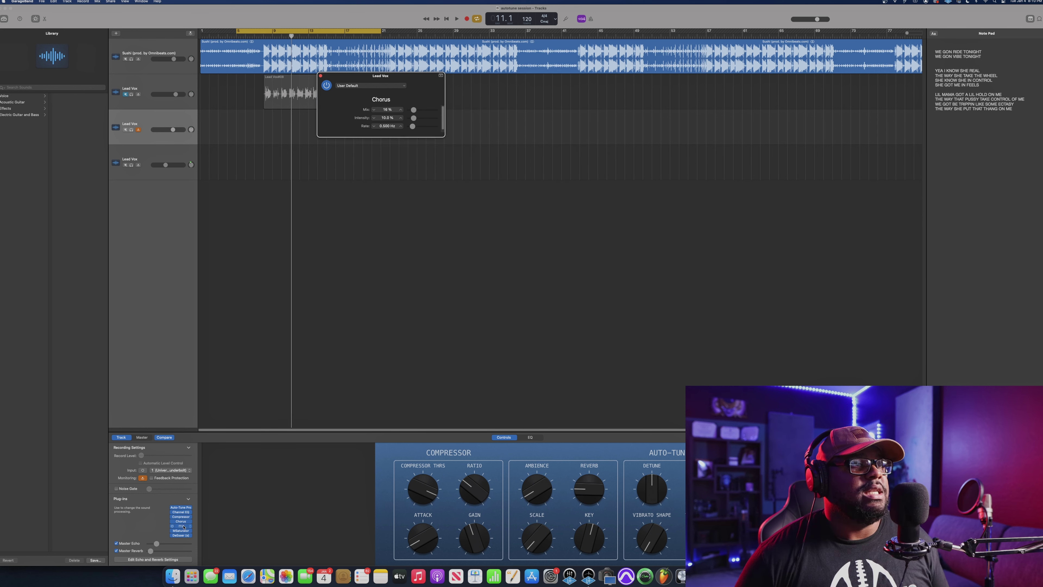
pyautogui.click(183, 531)
pyautogui.click(183, 534)
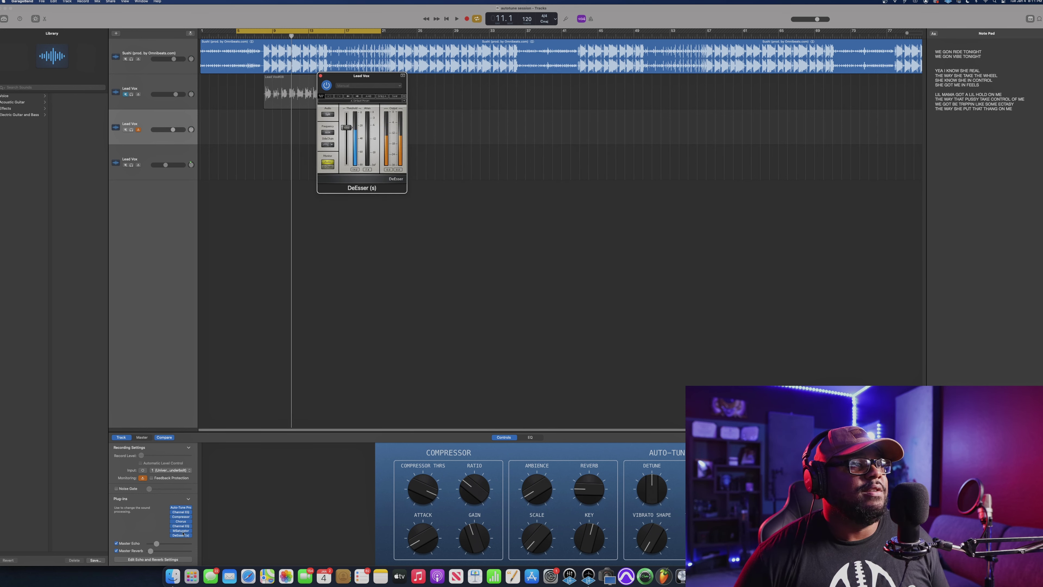
pyautogui.click(183, 531)
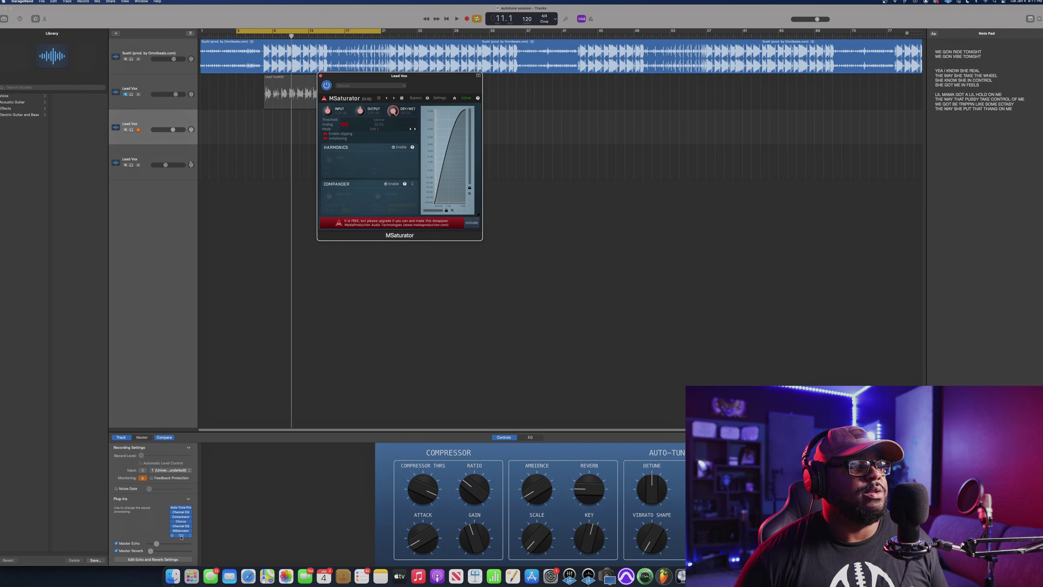
pyautogui.click(181, 536)
pyautogui.click(183, 531)
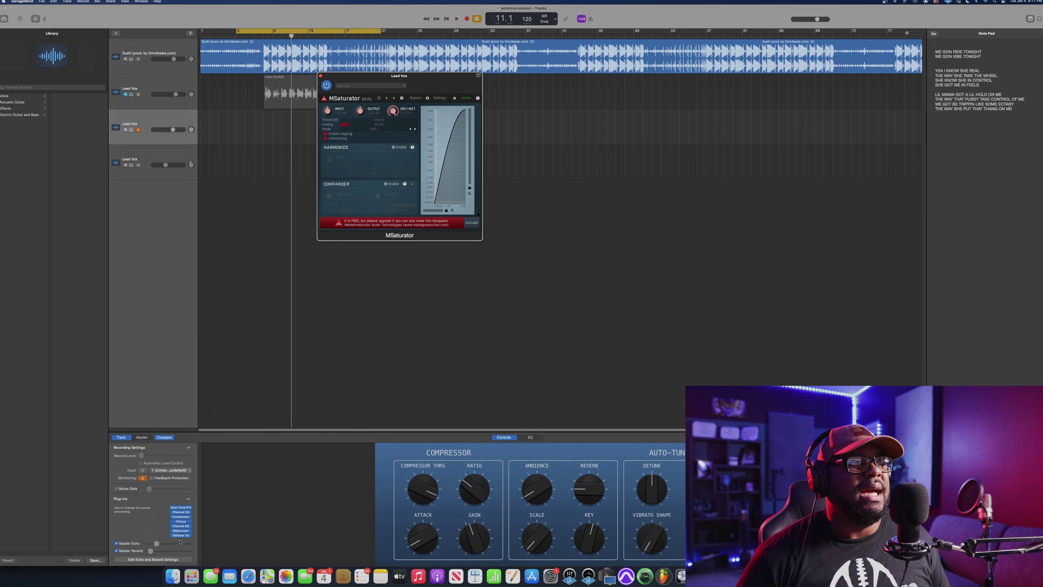
pyautogui.click(182, 535)
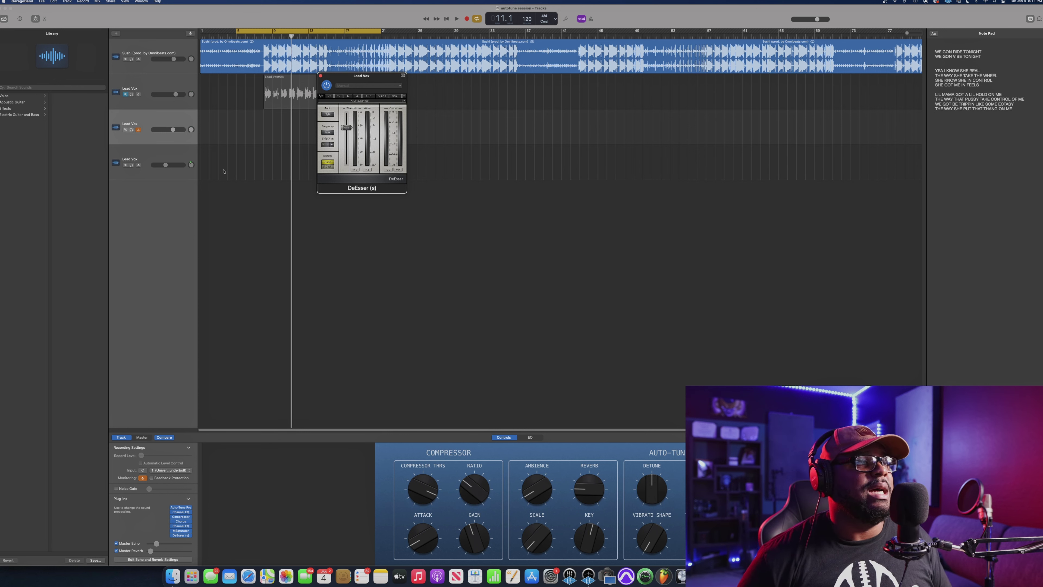
# Move the vocal region from the first Lead Vox track to the third Lead Vox track and mute that track.
pyautogui.moveTo(340, 76); pyautogui.dragTo(583, 117)
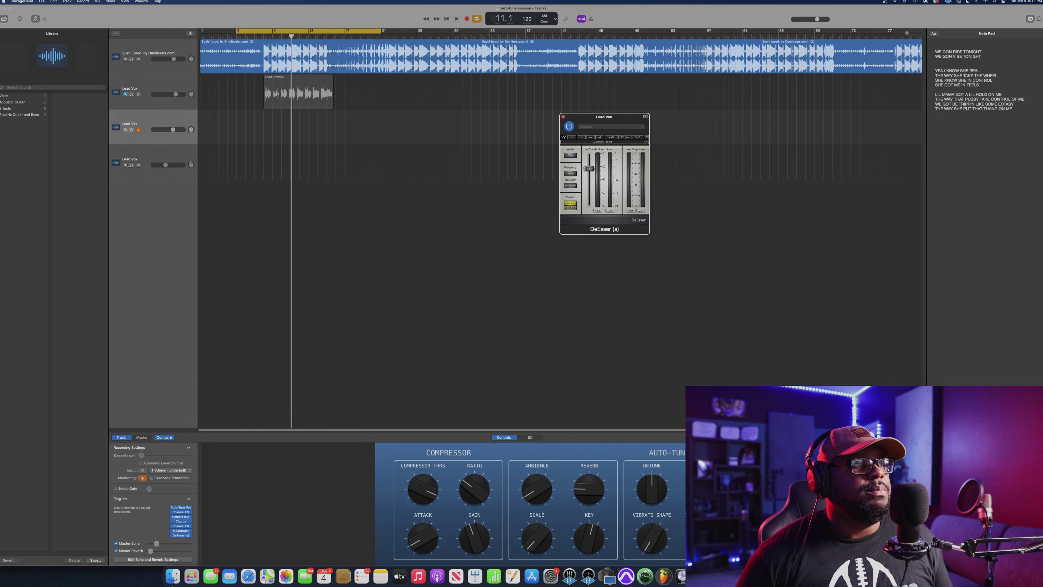
pyautogui.moveTo(289, 100); pyautogui.dragTo(289, 172)
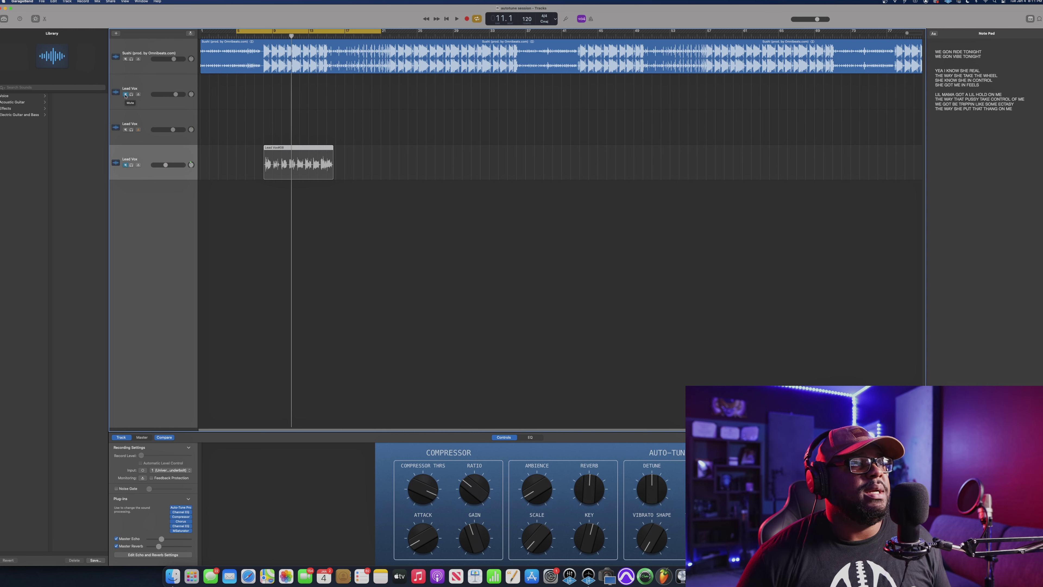
# Remove the Auto-Tune Pro plug-in from the first Lead Vox track, leaving its slot on No Plug-in.
pyautogui.click(260, 95)
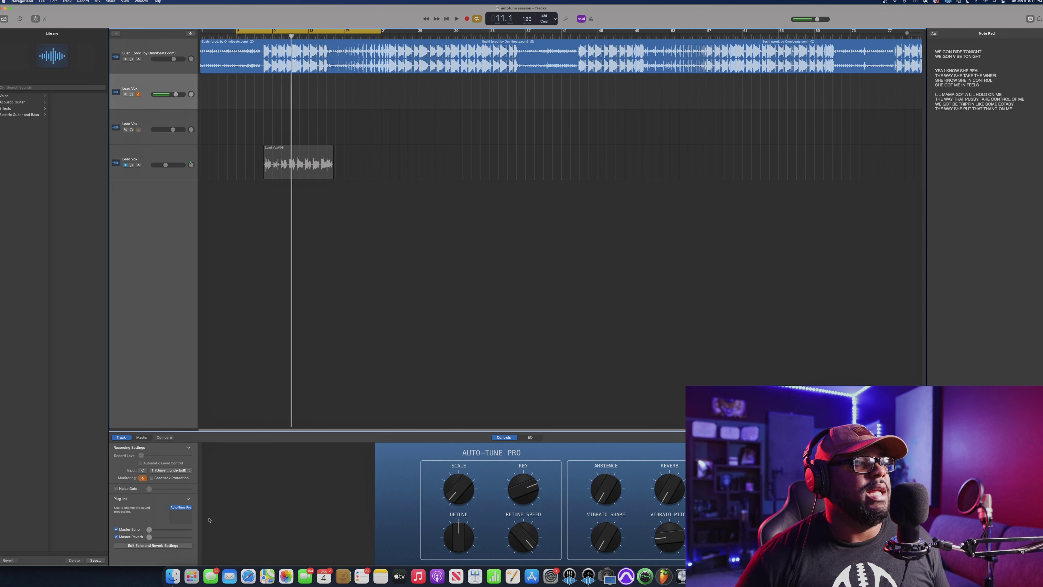
pyautogui.moveTo(179, 509)
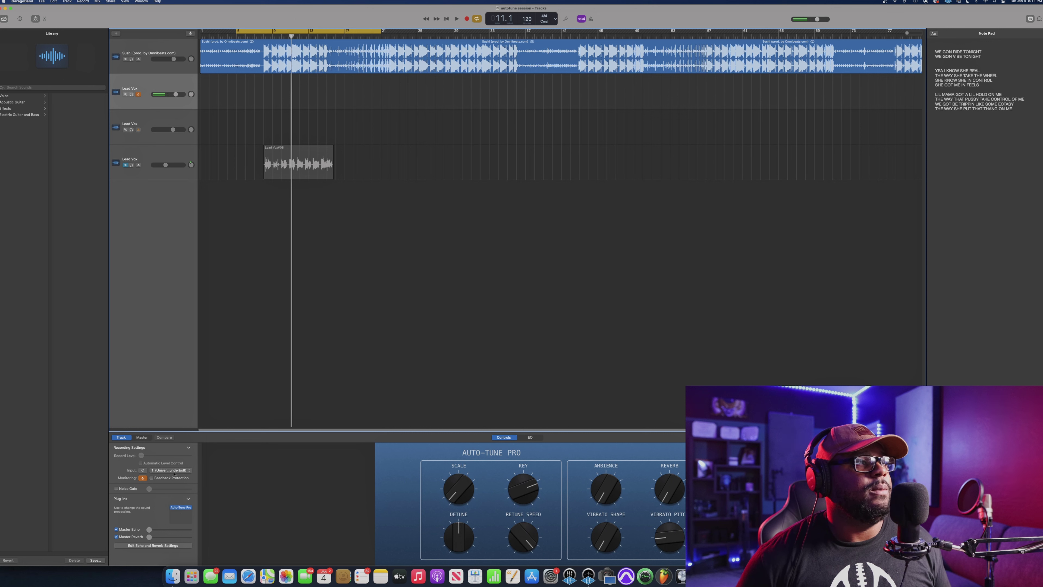
pyautogui.click(188, 507)
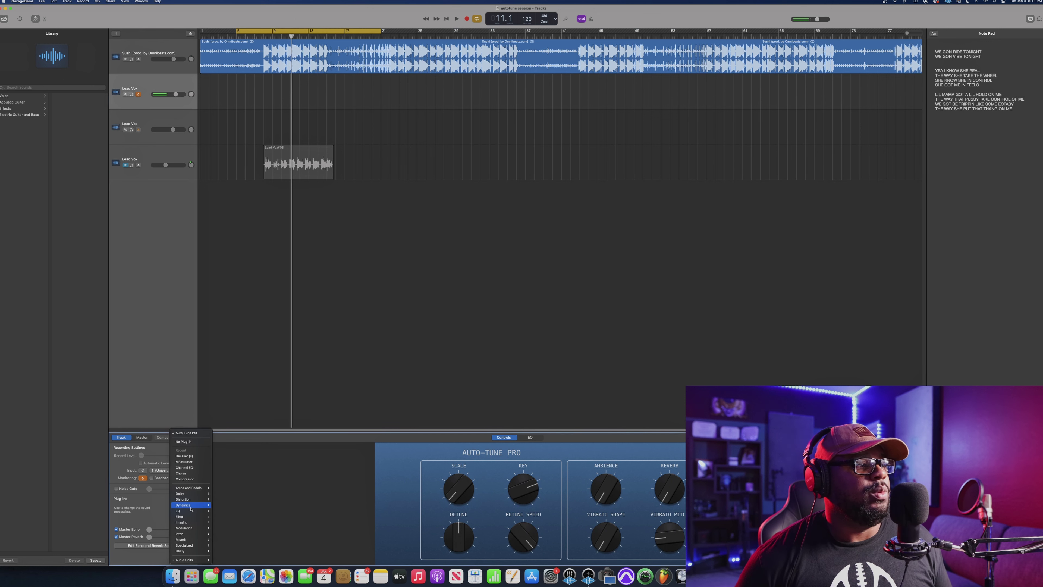
pyautogui.moveTo(191, 509)
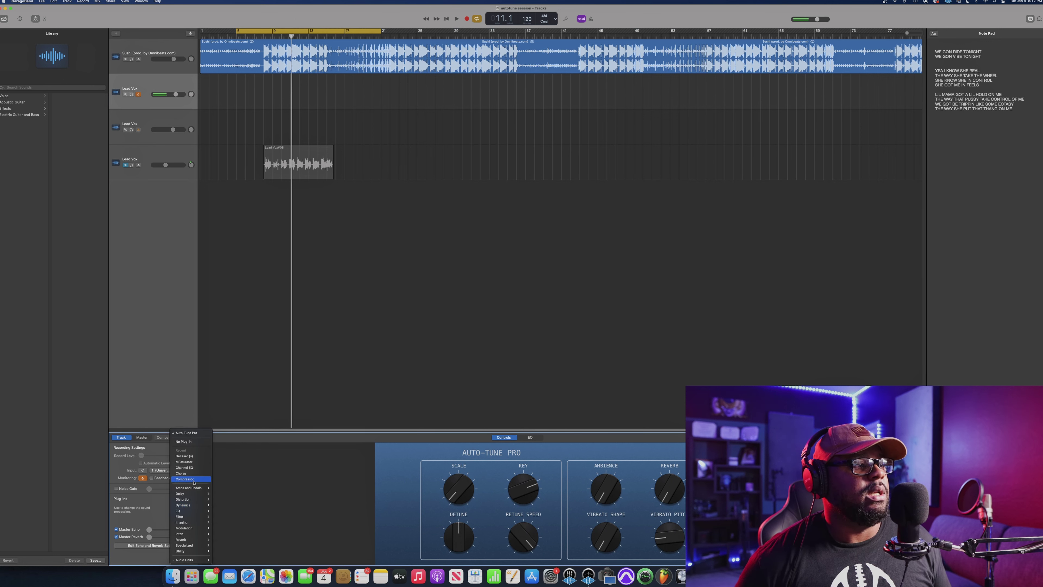
pyautogui.click(185, 441)
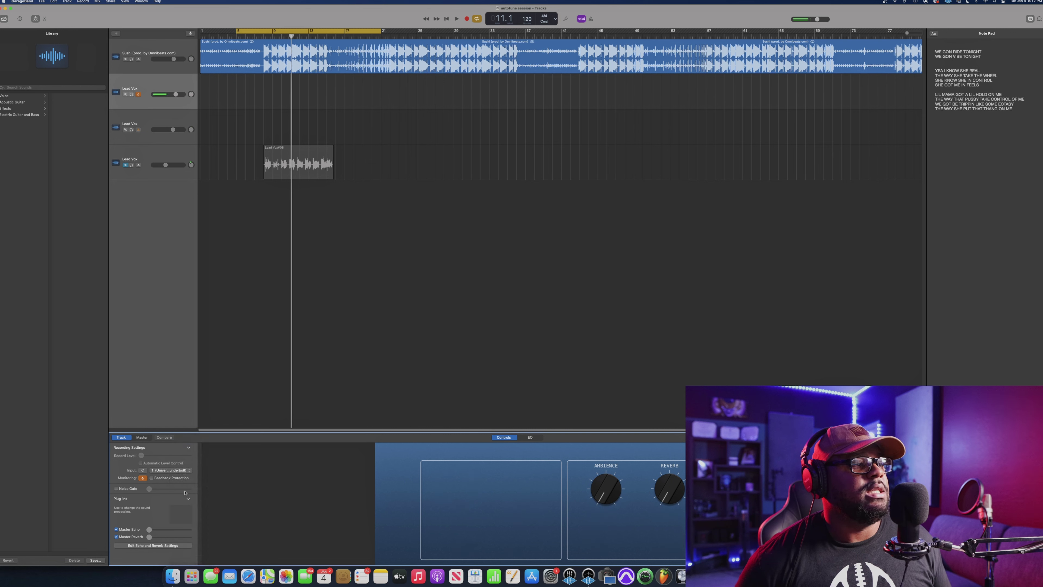
# Look at the Smart Controls, track editor and Quick Help views, and return to the first Lead Vox track's Smart Controls.
pyautogui.press('b')
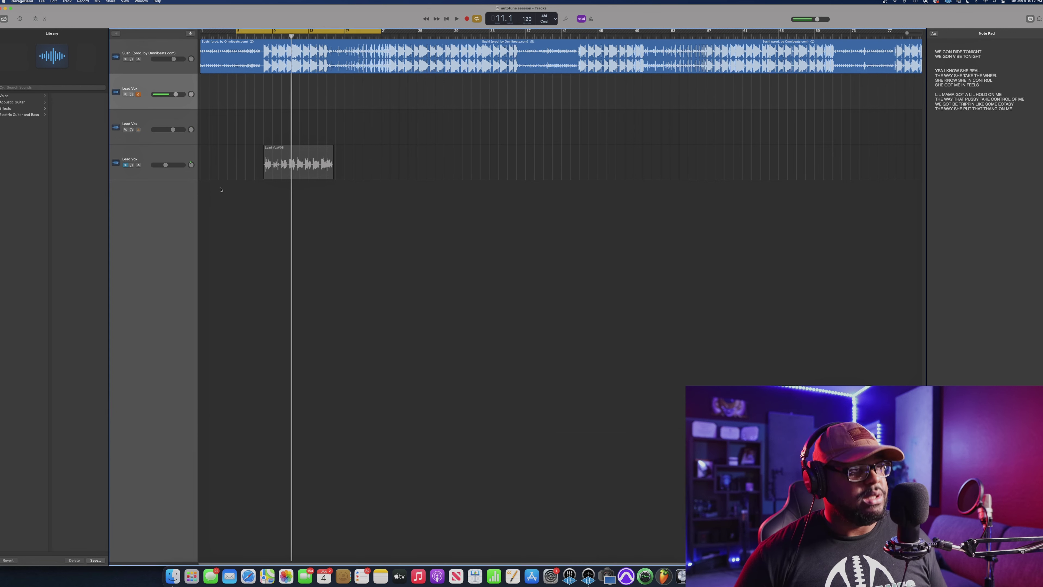
pyautogui.press('b')
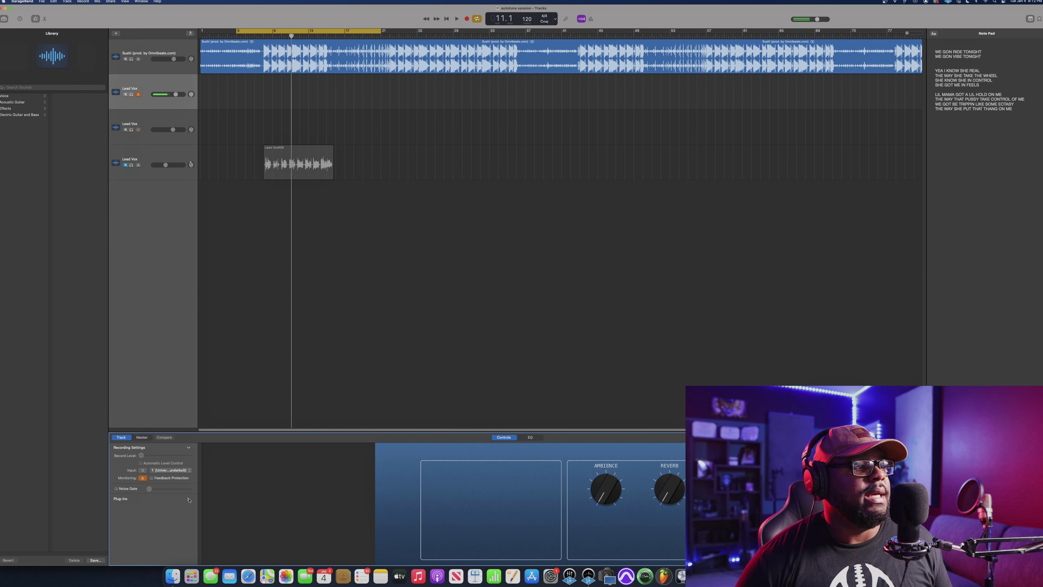
pyautogui.click(41, 20)
pyautogui.click(40, 21)
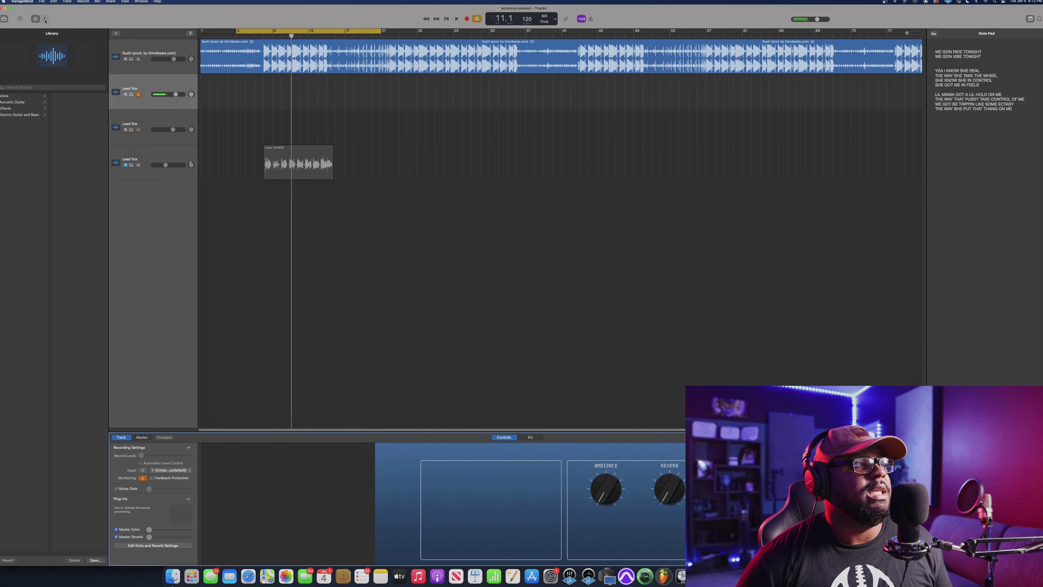
pyautogui.click(46, 19)
pyautogui.click(21, 19)
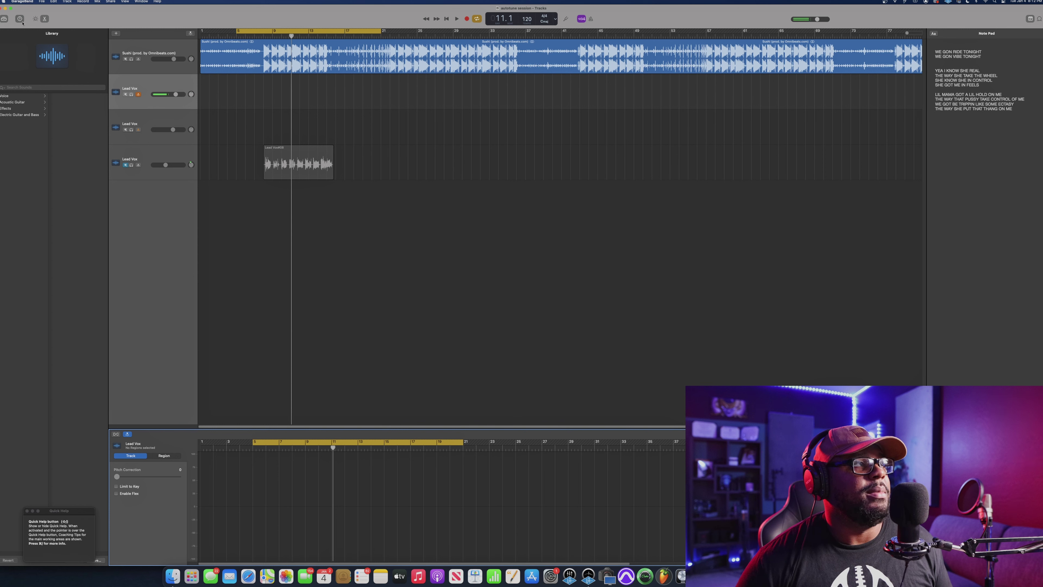
pyautogui.click(20, 19)
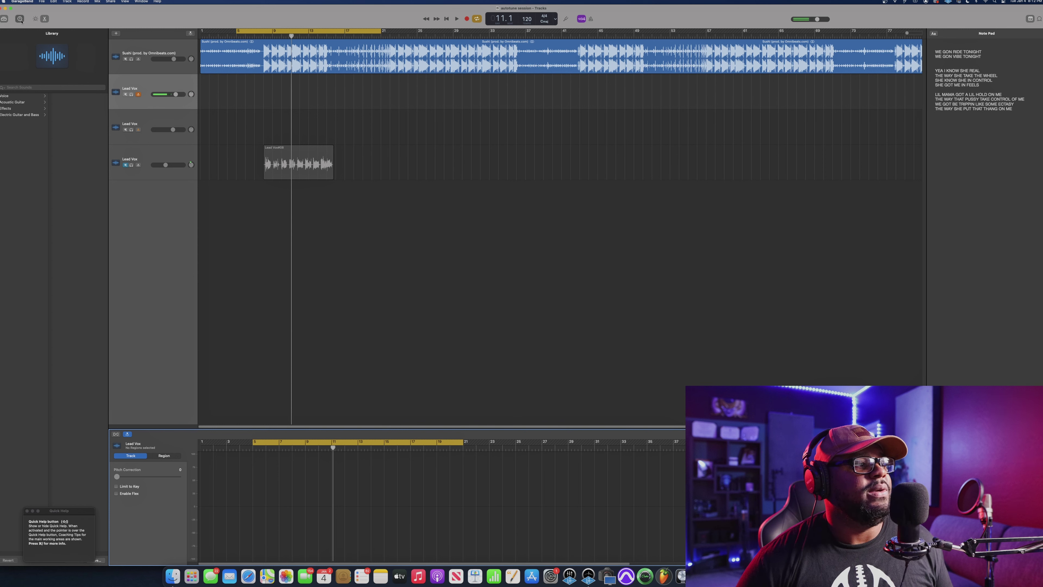
pyautogui.click(46, 19)
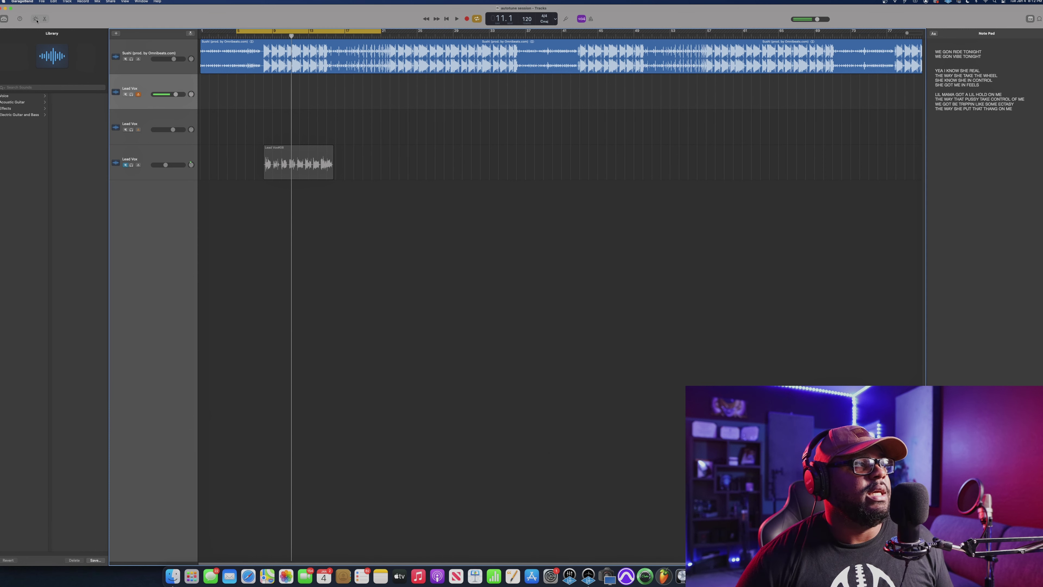
pyautogui.click(44, 20)
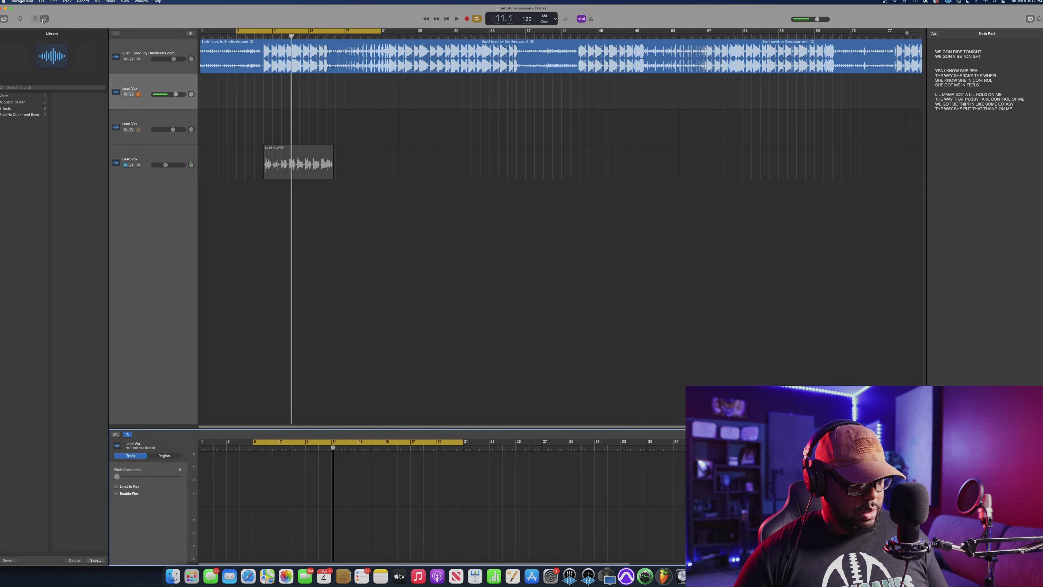
pyautogui.press('b')
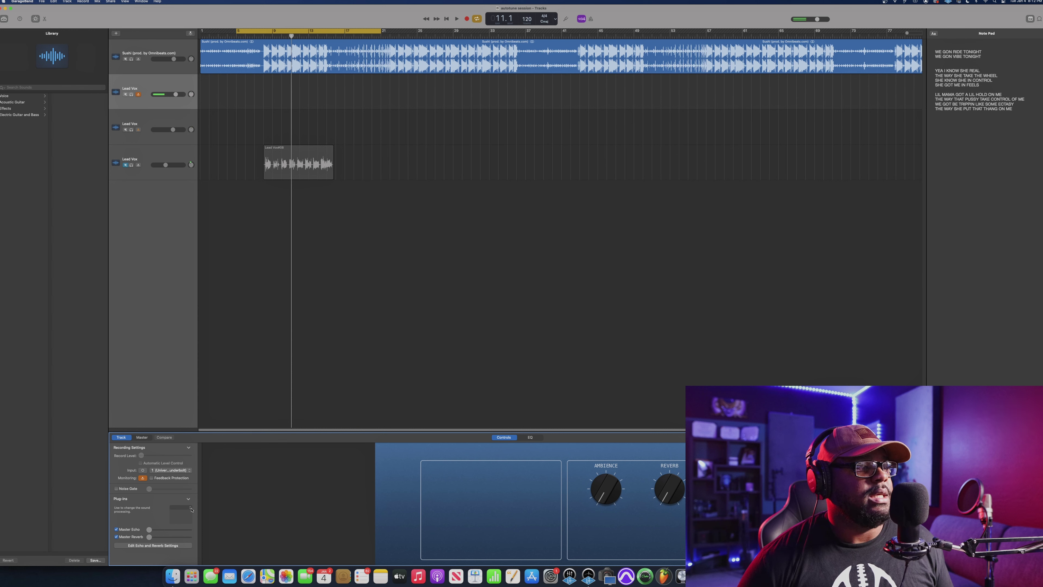
# Load Antares Auto-Tune Pro on the first Lead Vox track with its window open, and turn off the track's Master Echo and Master Reverb.
pyautogui.click(191, 509)
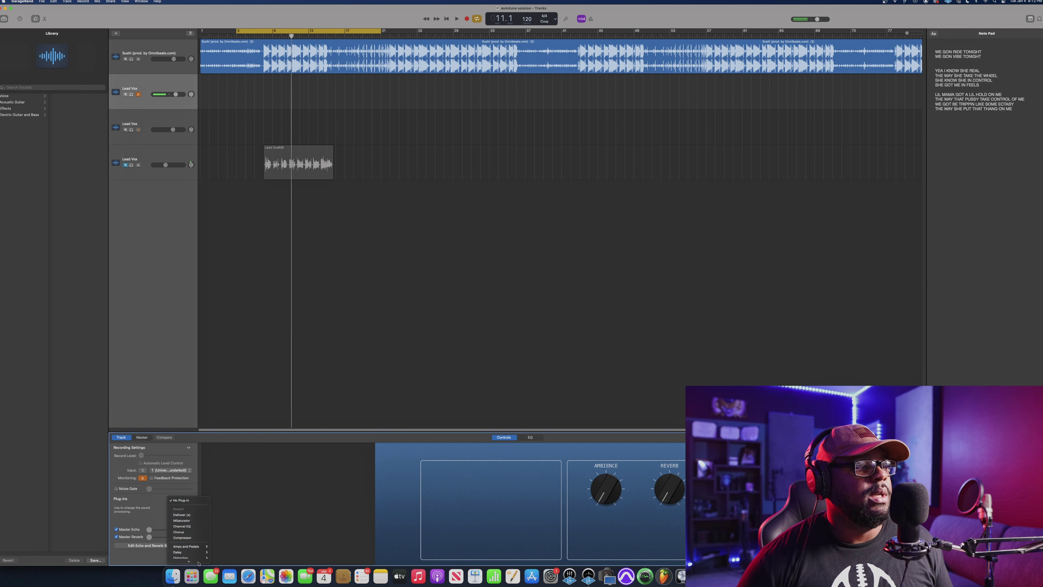
pyautogui.moveTo(190, 560)
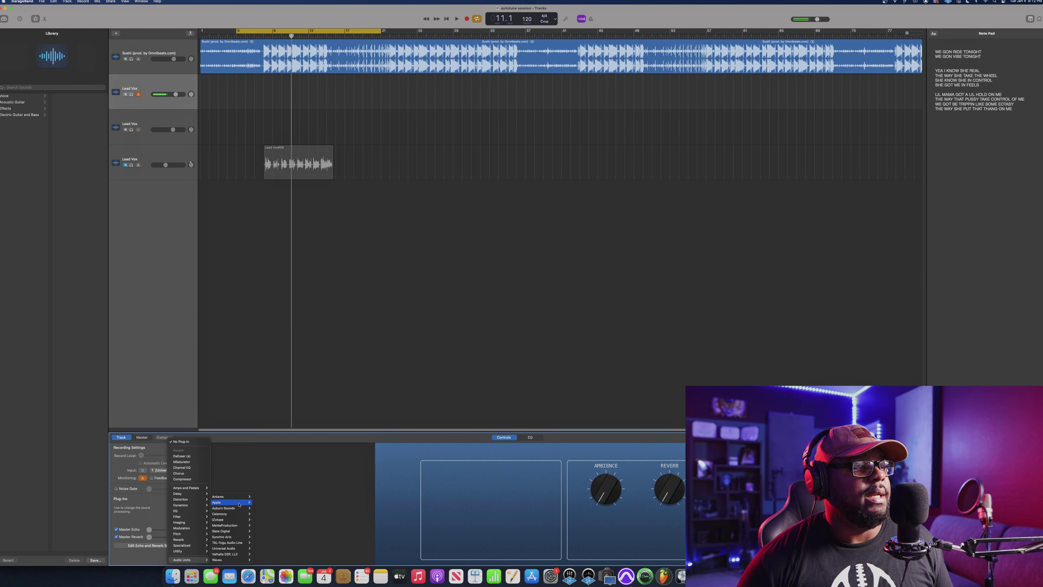
pyautogui.moveTo(230, 502)
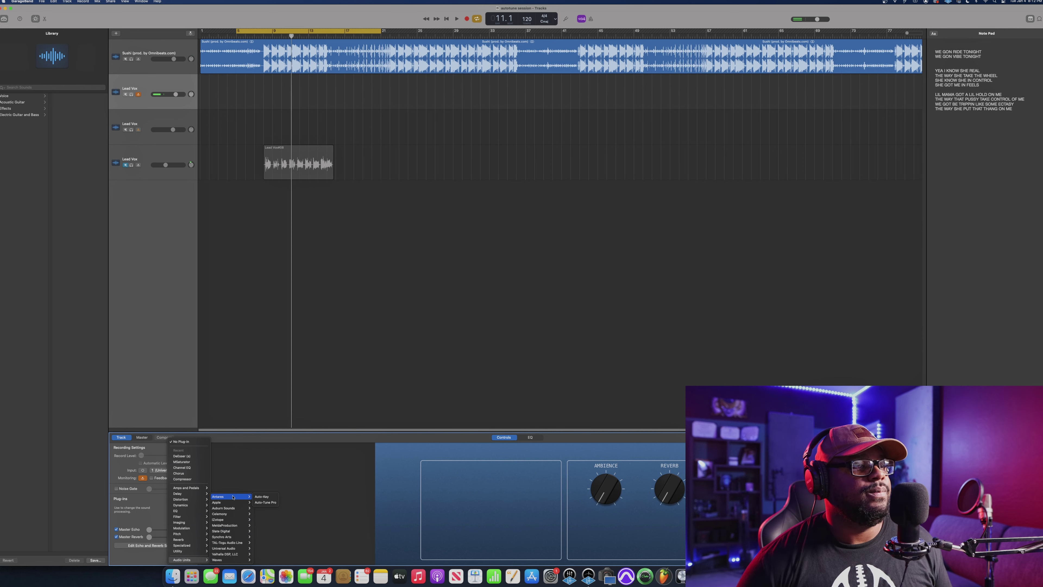
pyautogui.click(264, 502)
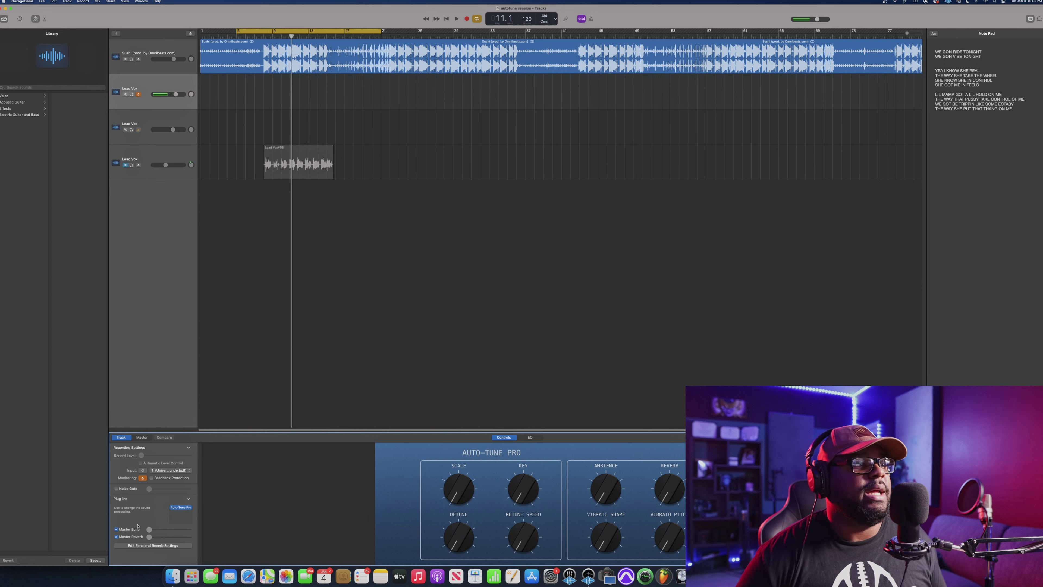
pyautogui.click(181, 508)
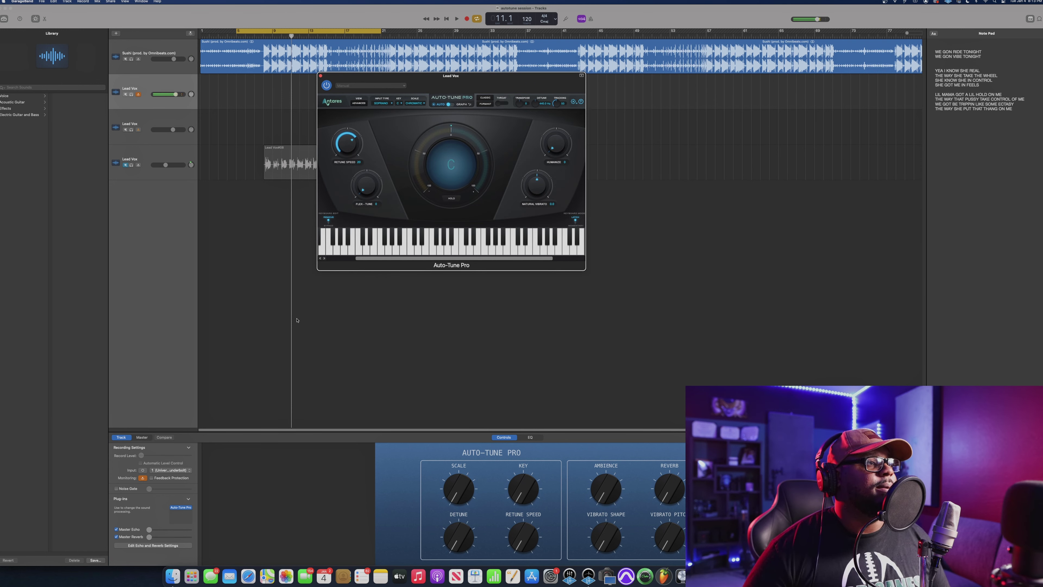
pyautogui.click(116, 529)
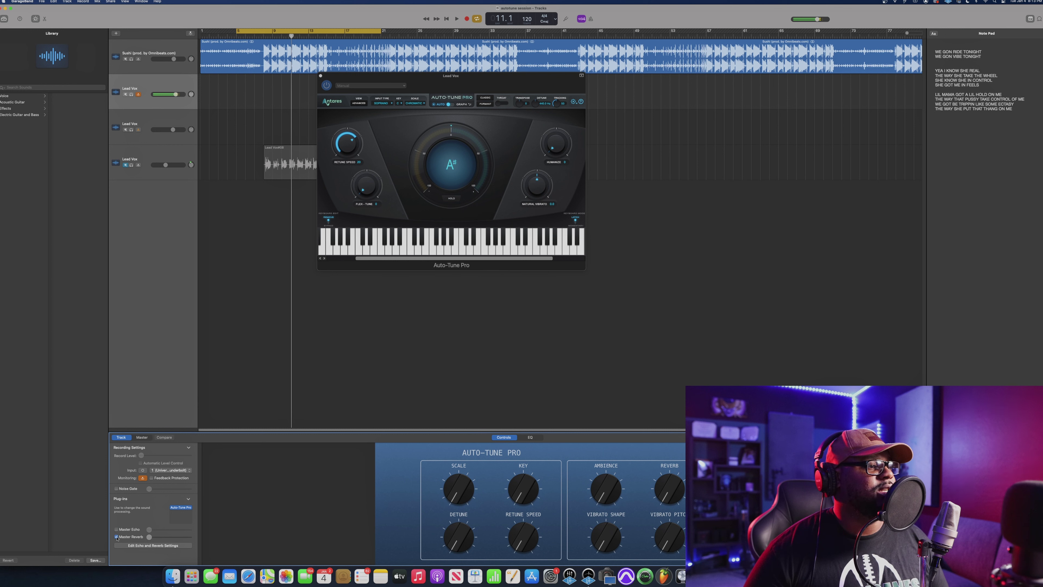
pyautogui.click(117, 537)
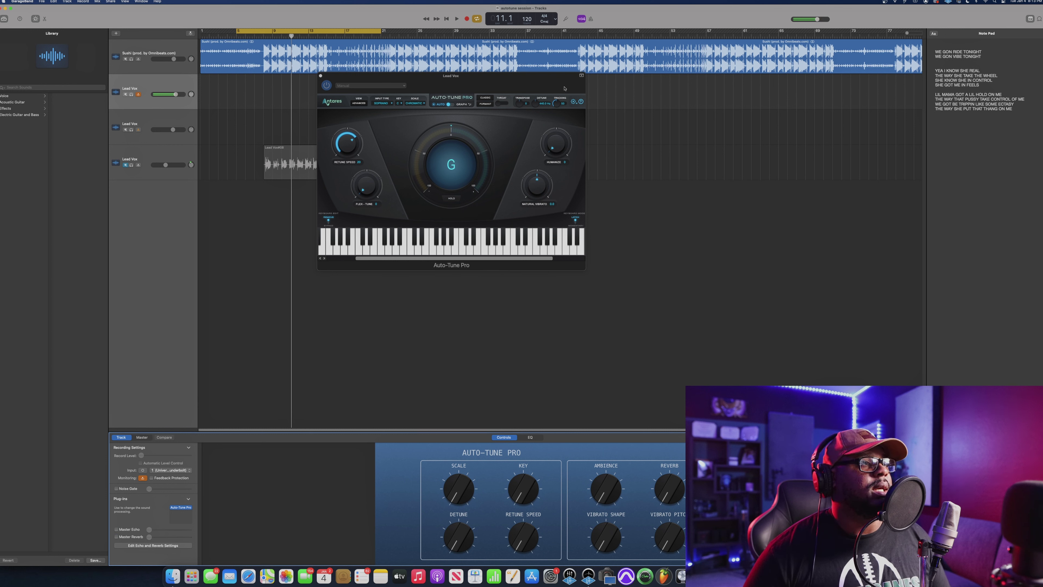
# Enable the Use Low Latency option in Auto-Tune Pro's settings and check that it is ticked.
pyautogui.click(574, 102)
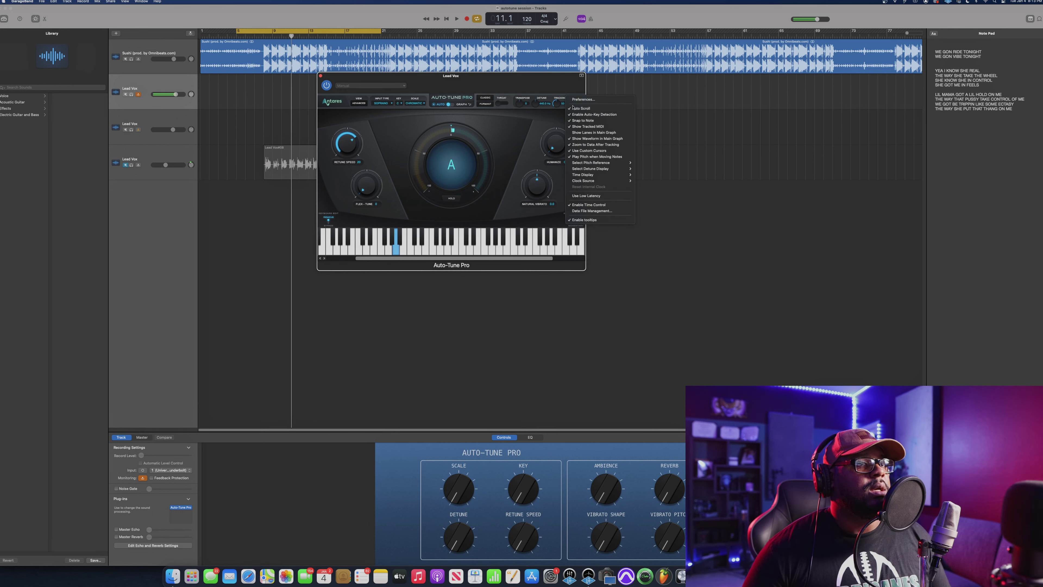
pyautogui.click(583, 196)
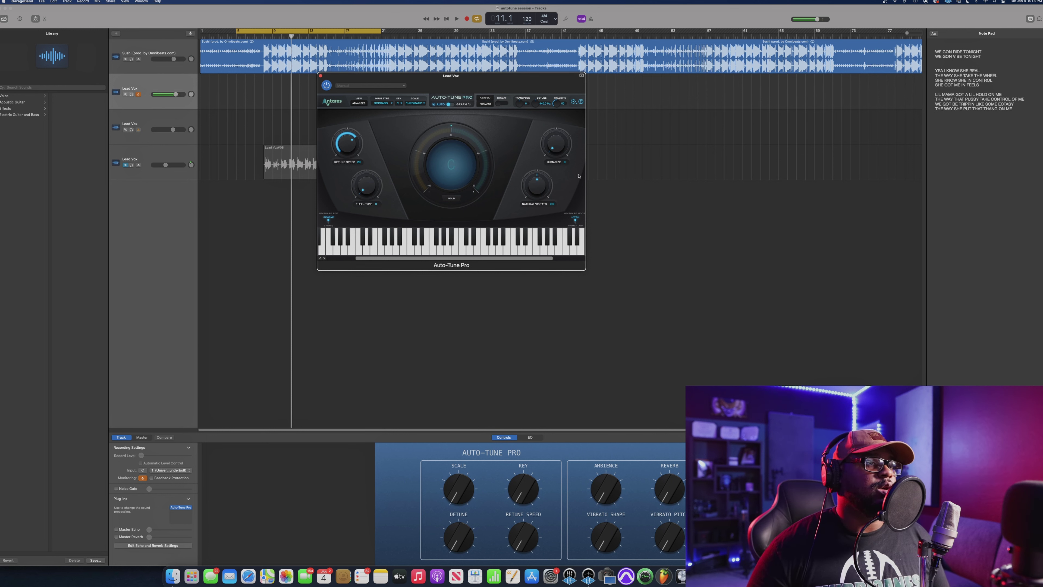
pyautogui.click(573, 102)
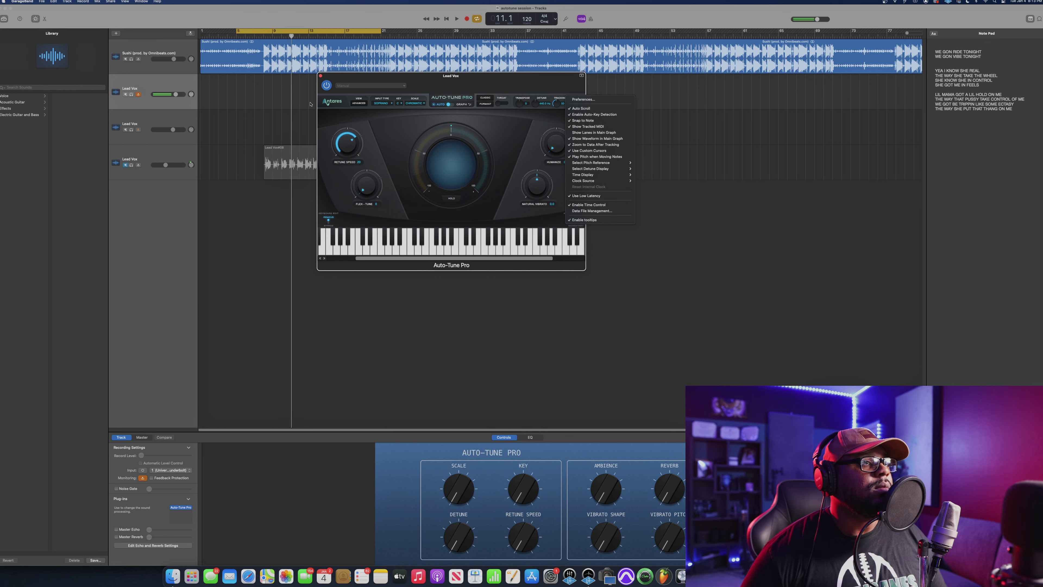
pyautogui.click(429, 91)
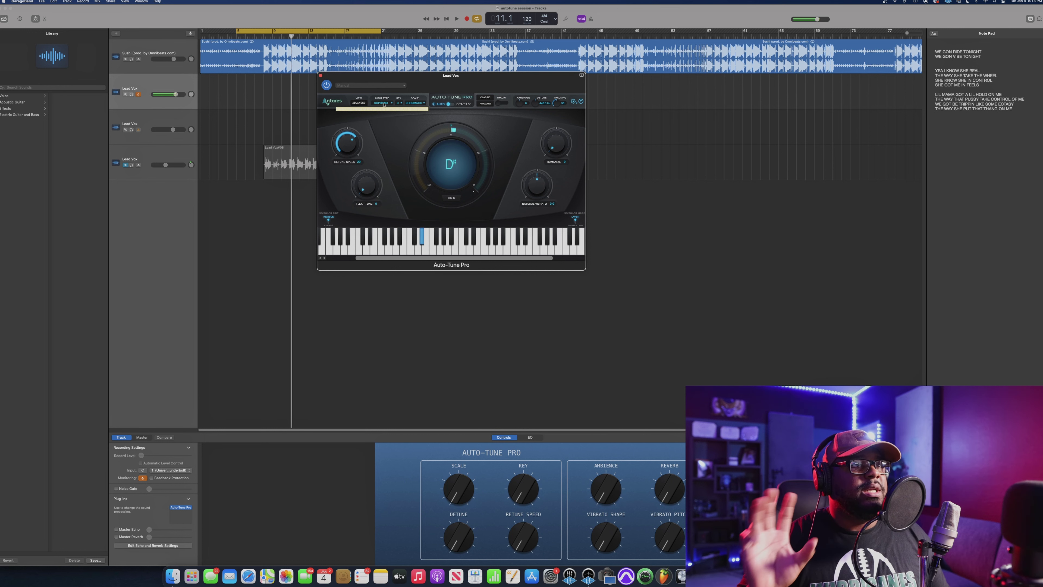
# Set Auto-Tune Pro's input type to Alto/Tenor and play a short stretch of the beat.
pyautogui.click(383, 102)
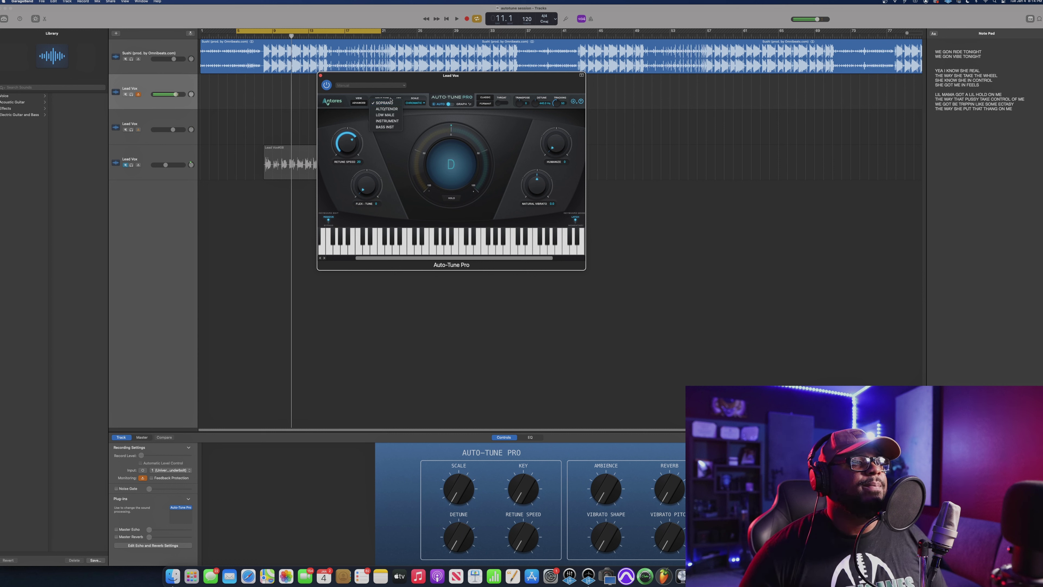
pyautogui.click(387, 109)
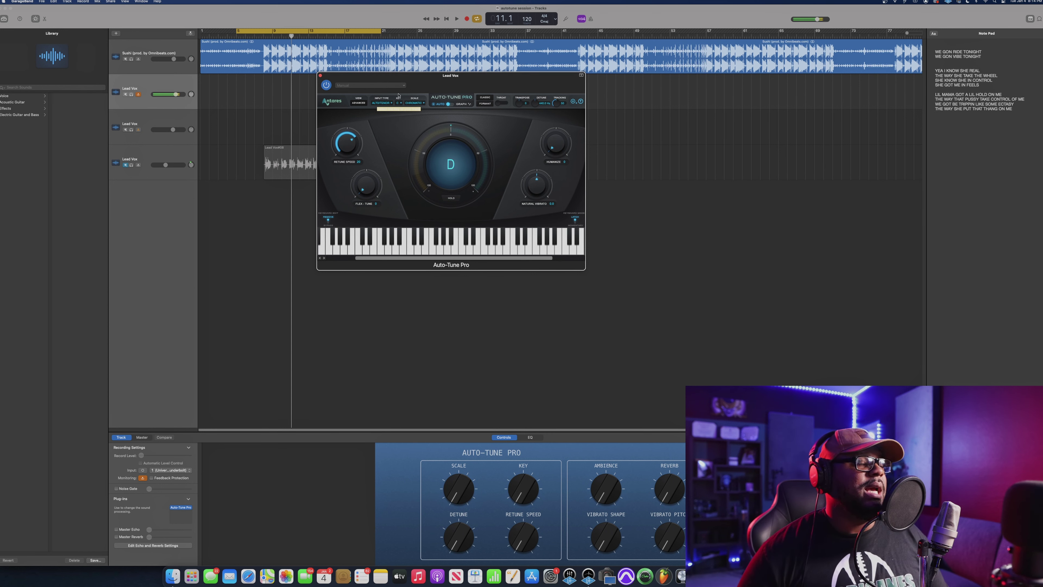
pyautogui.press('space')
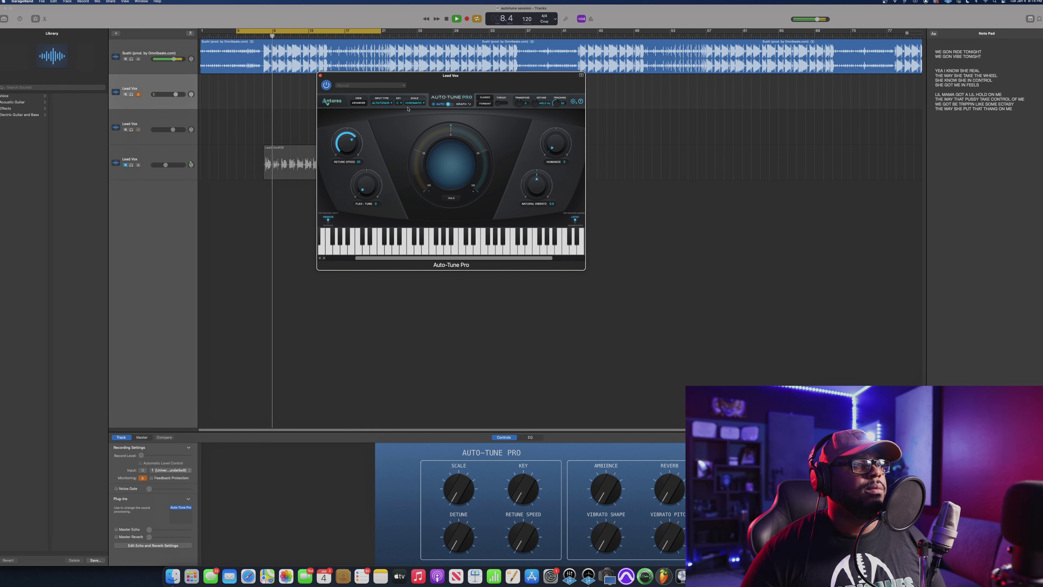
pyautogui.press('space')
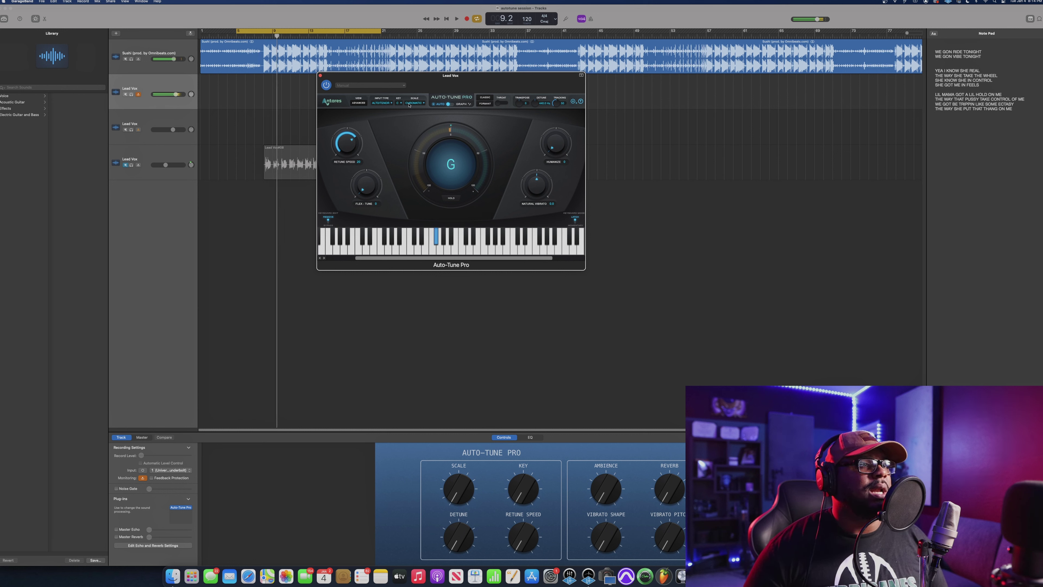
# Set Auto-Tune Pro's scale to Minor and look through the list of available keys.
pyautogui.click(410, 103)
pyautogui.click(414, 97)
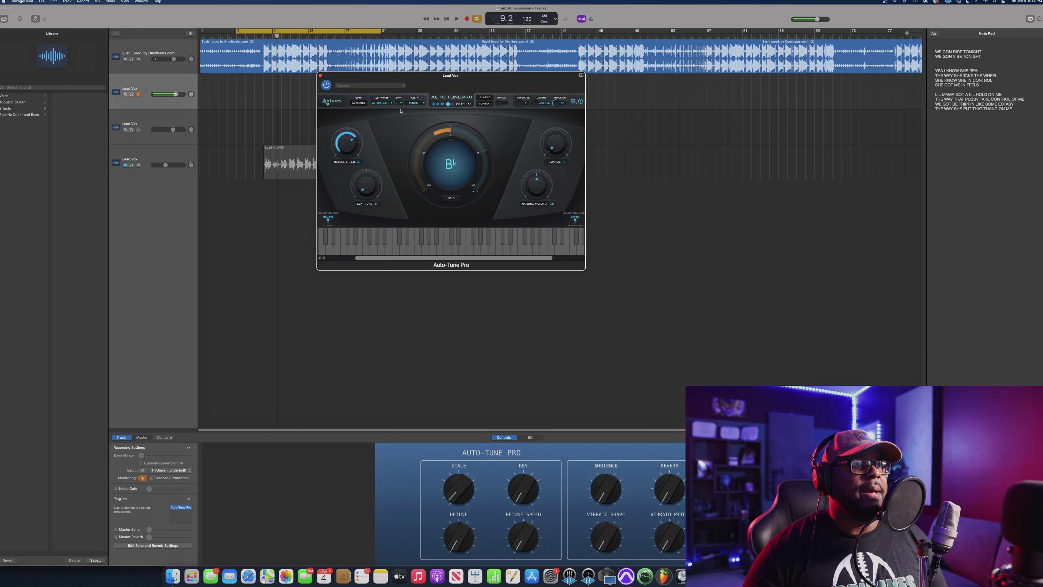
pyautogui.click(400, 103)
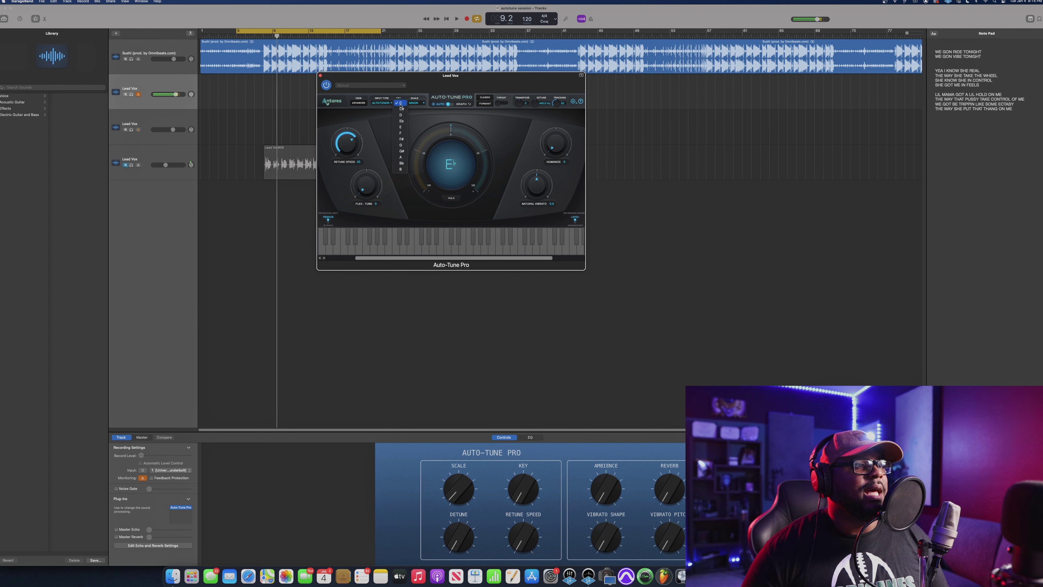
pyautogui.click(368, 119)
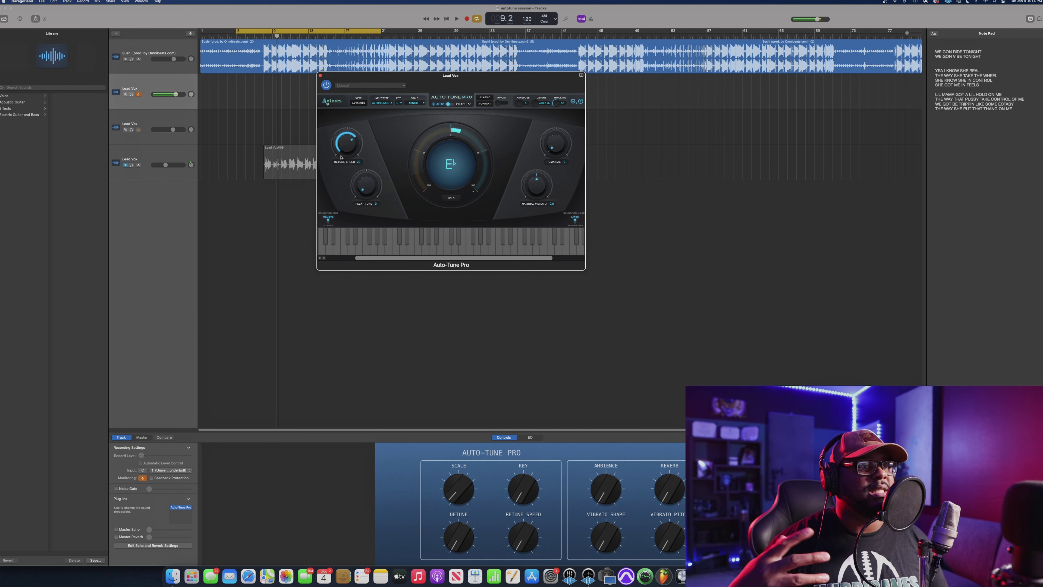
# Sweep Auto-Tune Pro's Retune Speed between its fastest and slowest settings, and leave it at 0.
pyautogui.moveTo(341, 157); pyautogui.dragTo(340, 139)
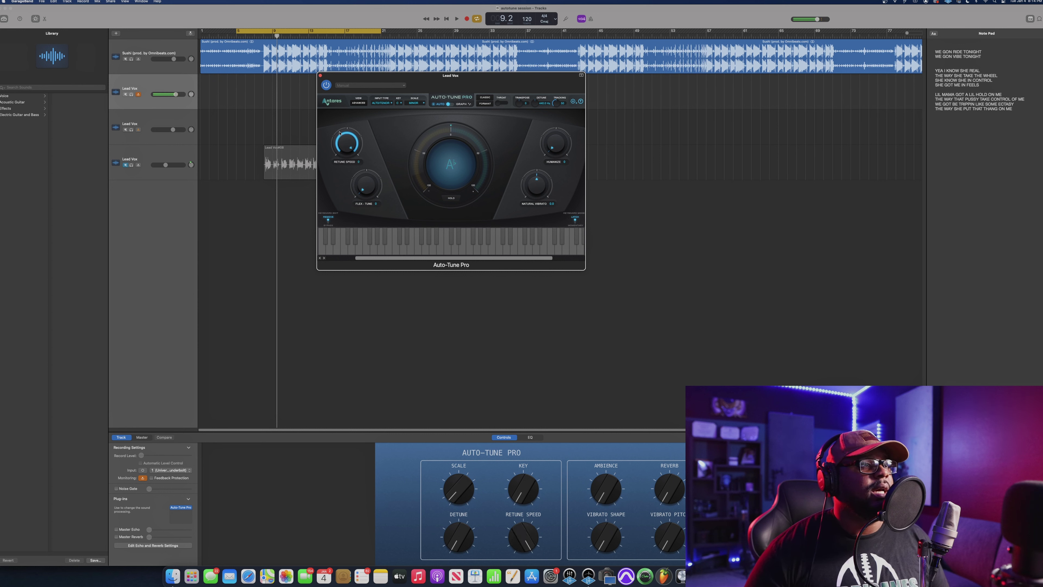
pyautogui.moveTo(339, 133); pyautogui.dragTo(348, 220)
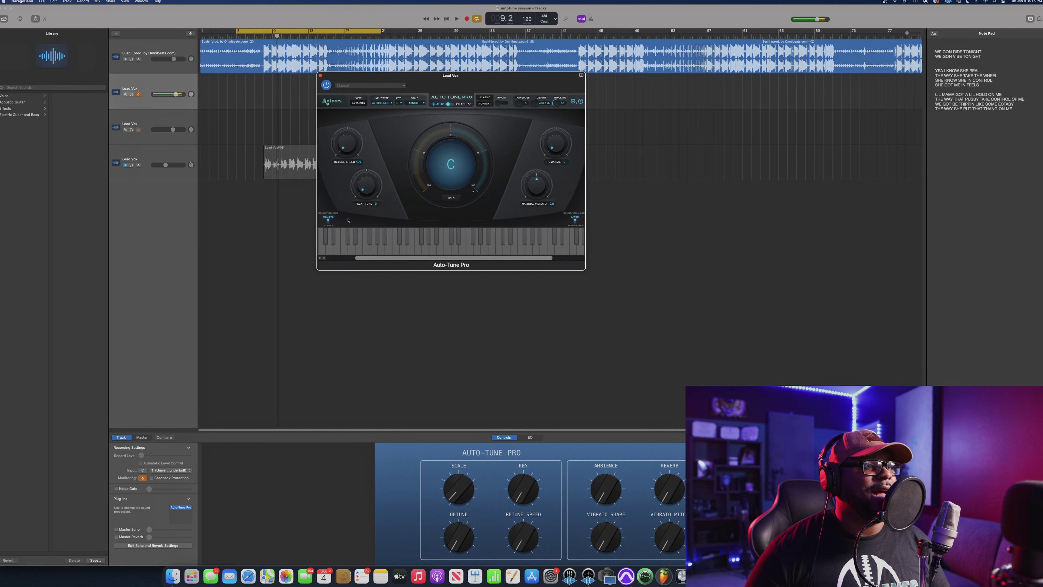
pyautogui.moveTo(340, 182); pyautogui.dragTo(343, 86)
pyautogui.moveTo(348, 138); pyautogui.dragTo(346, 173)
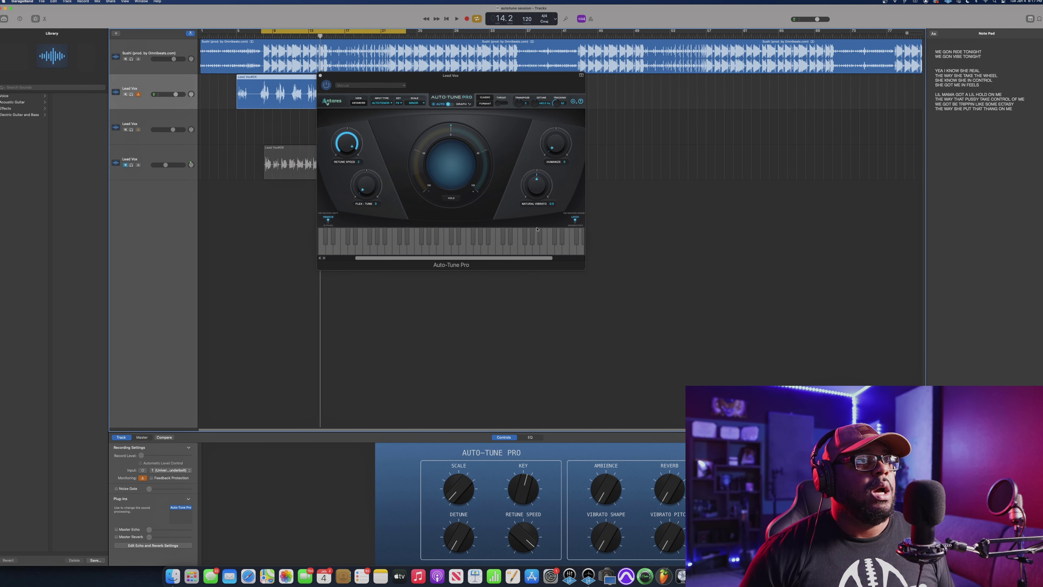
# Move the Auto-Tune Pro window clear of the recorded vocal region, and try slower Retune Speed settings before returning it to 0.
pyautogui.moveTo(342, 77); pyautogui.dragTo(446, 75)
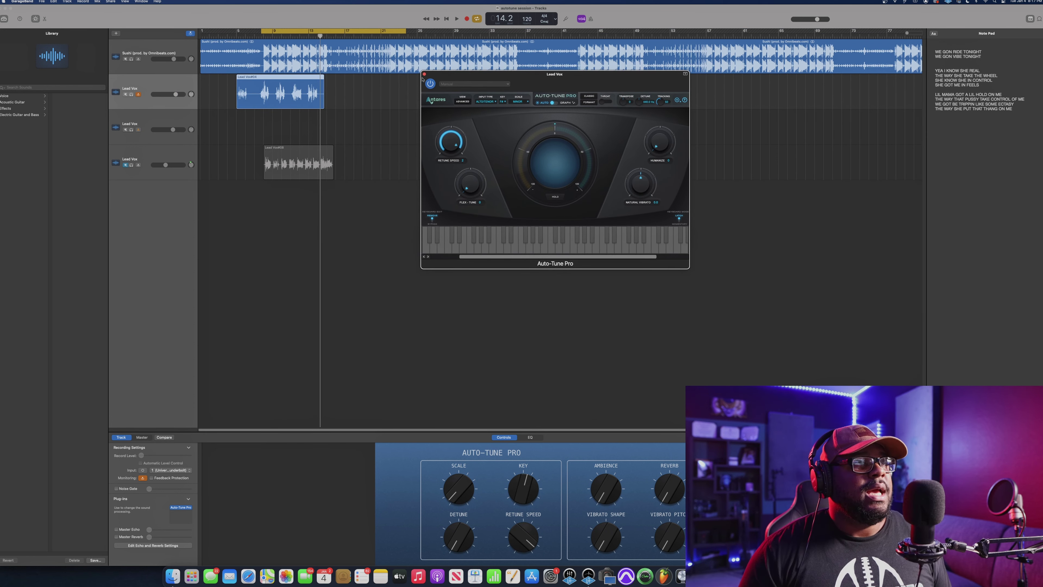
pyautogui.moveTo(455, 154); pyautogui.dragTo(456, 151)
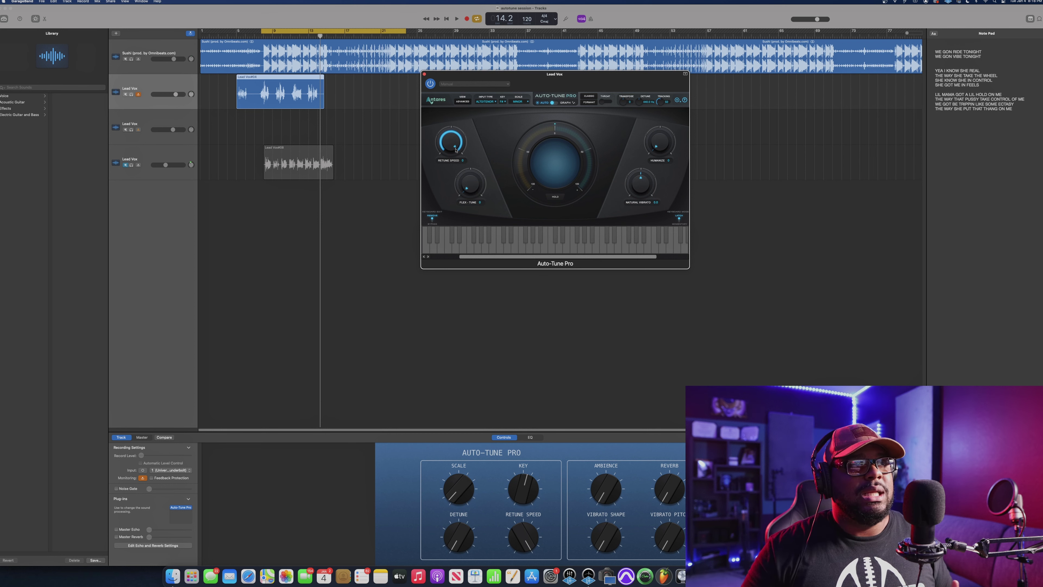
pyautogui.moveTo(455, 140); pyautogui.dragTo(463, 174)
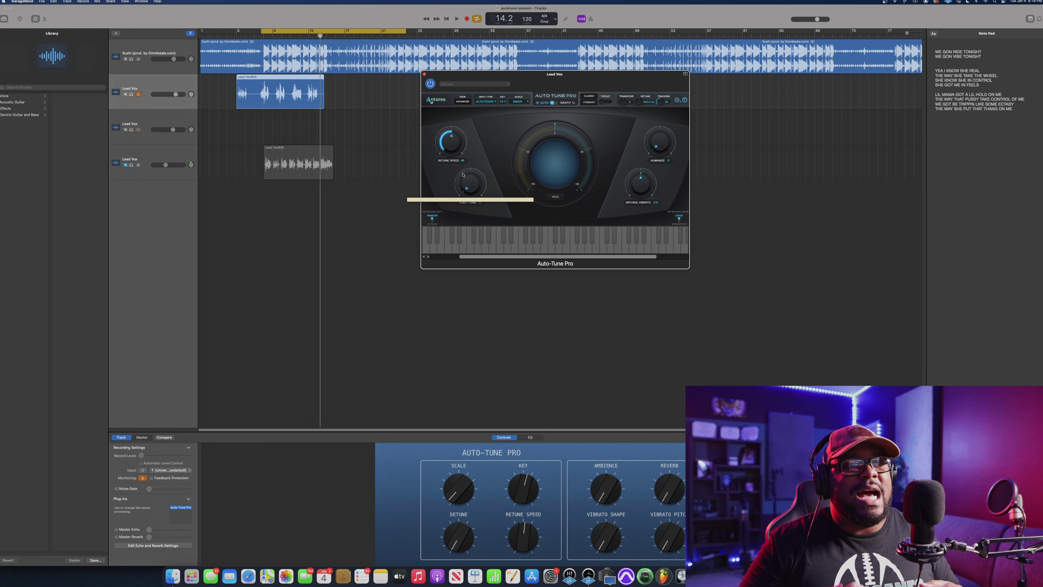
pyautogui.moveTo(449, 133); pyautogui.dragTo(443, 170)
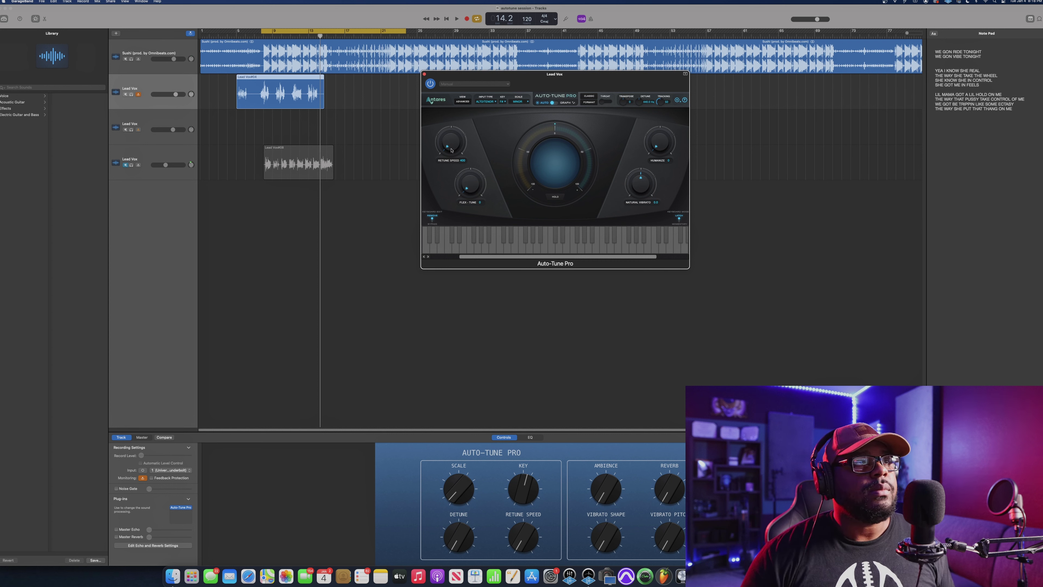
pyautogui.moveTo(451, 150); pyautogui.dragTo(455, 65)
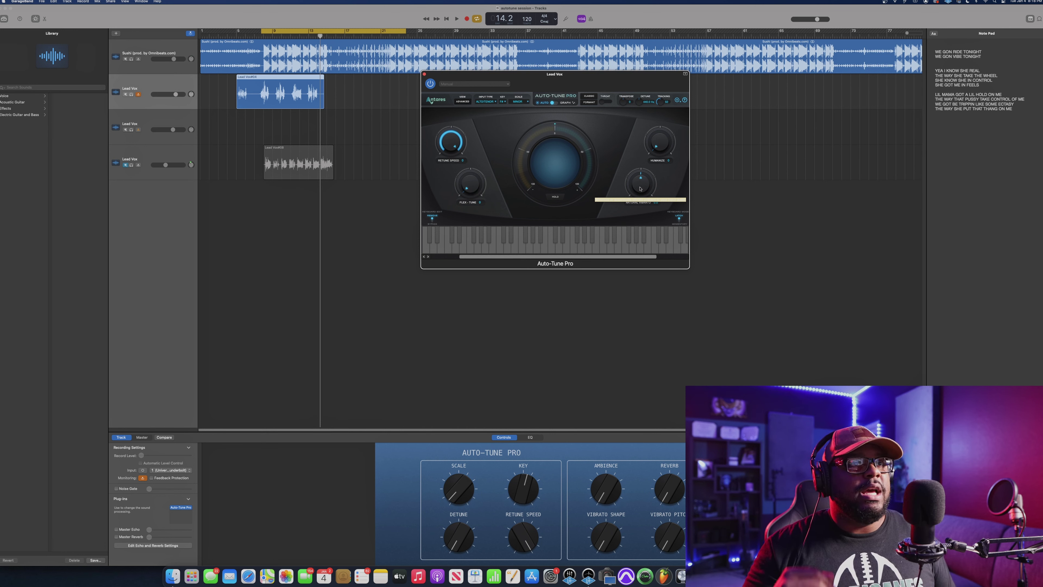
pyautogui.moveTo(641, 180); pyautogui.dragTo(639, 186)
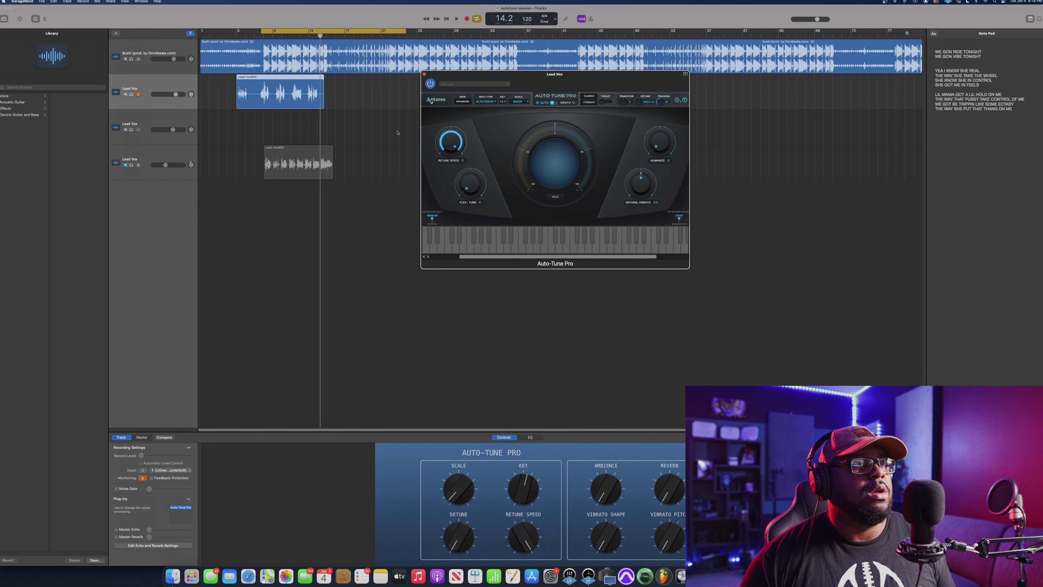
pyautogui.click(505, 102)
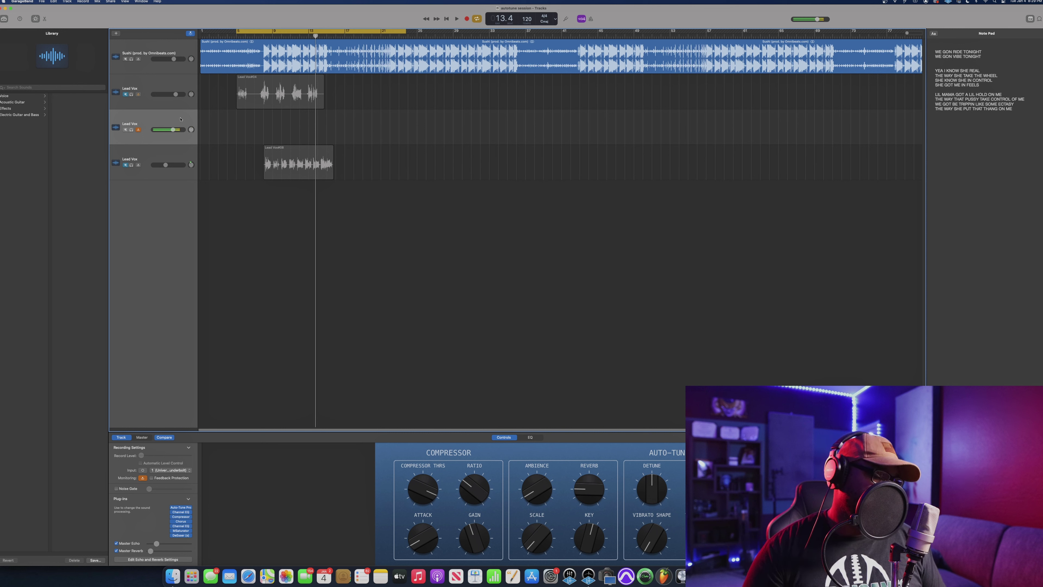
# Record a vocal take over the beat on the second Lead Vox track, and play the take back.
pyautogui.press('r')
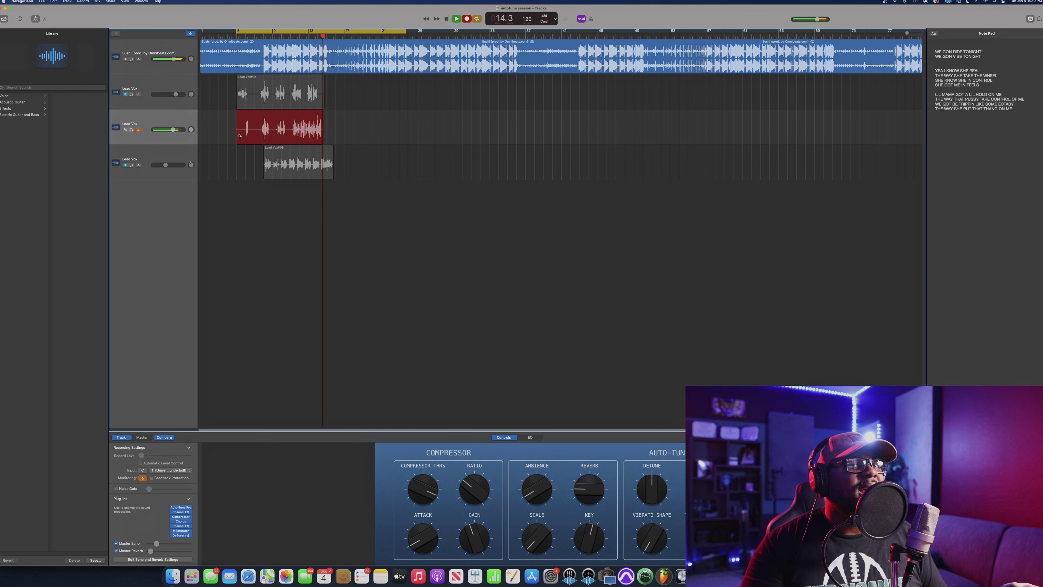
pyautogui.press('space')
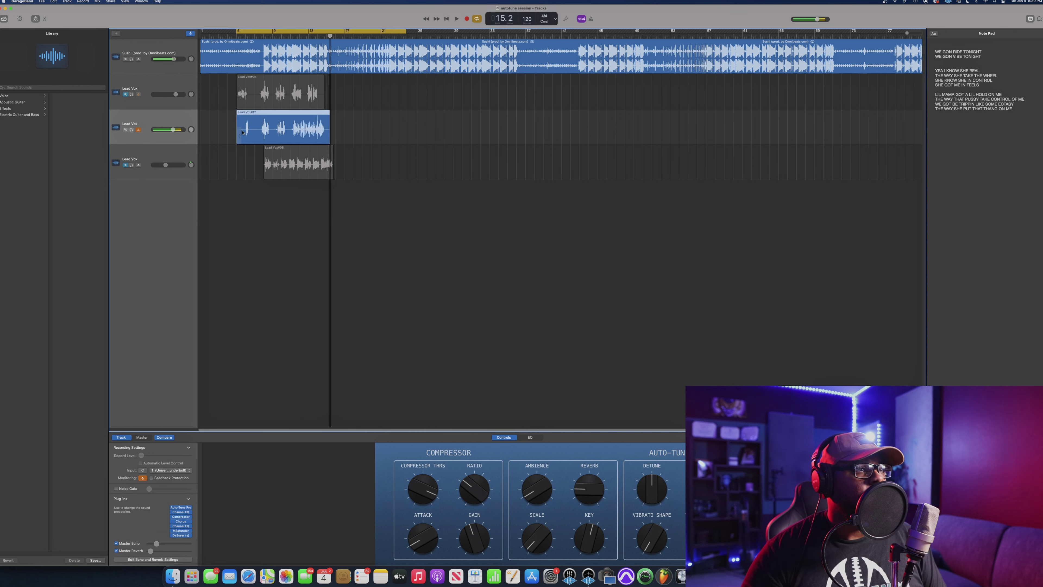
pyautogui.press('space')
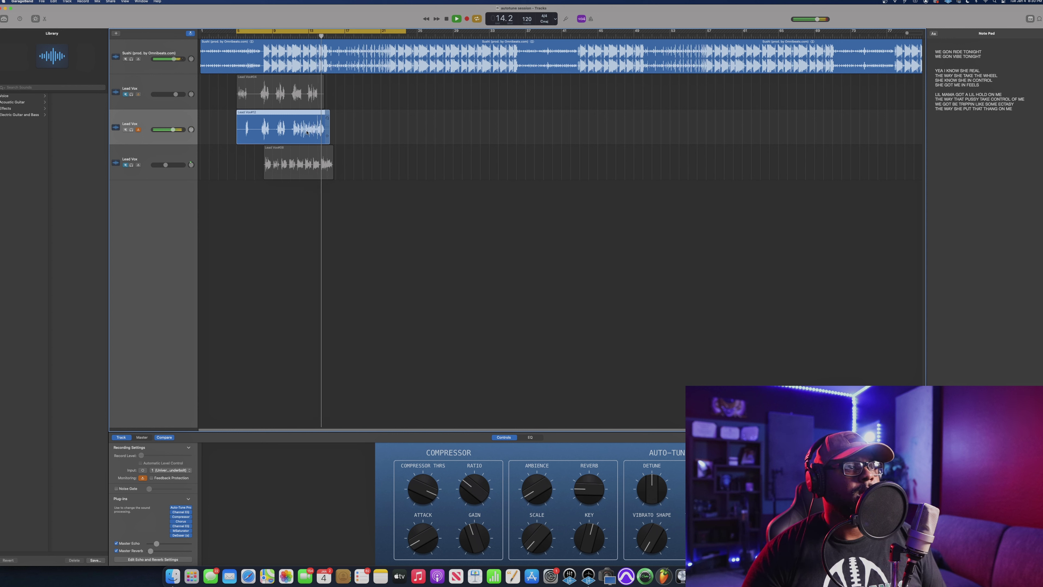
pyautogui.press('space')
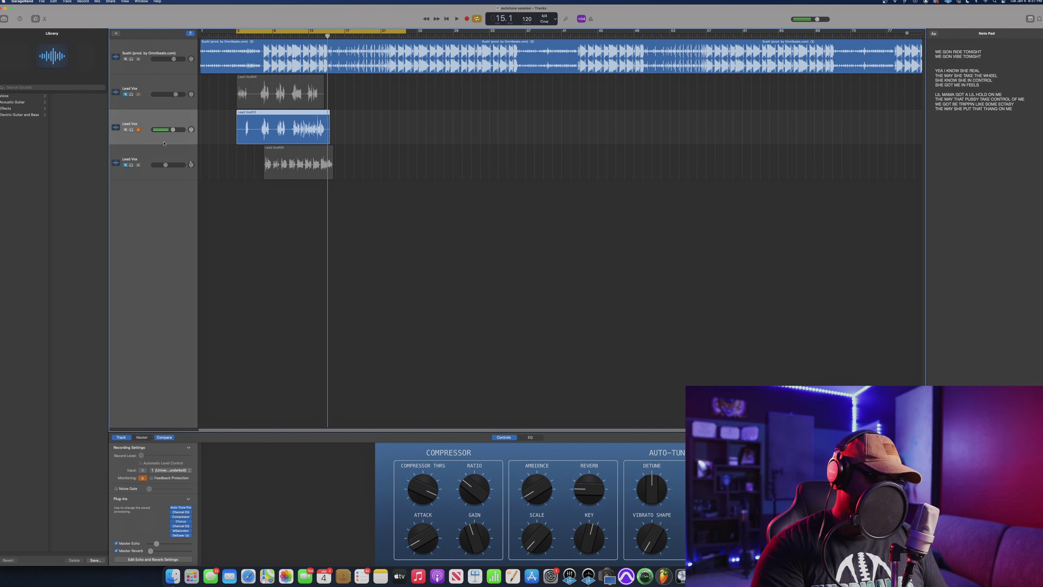
# Duplicate the second Lead Vox track with its plug-in chain, and record a doubled vocal take on the new track.
pyautogui.press('super+d')
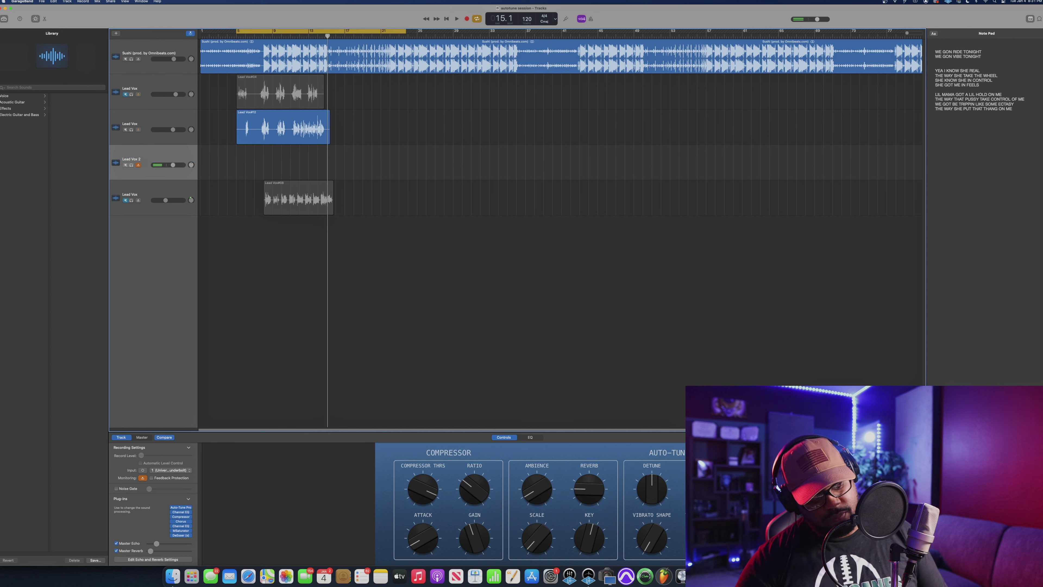
pyautogui.press('r')
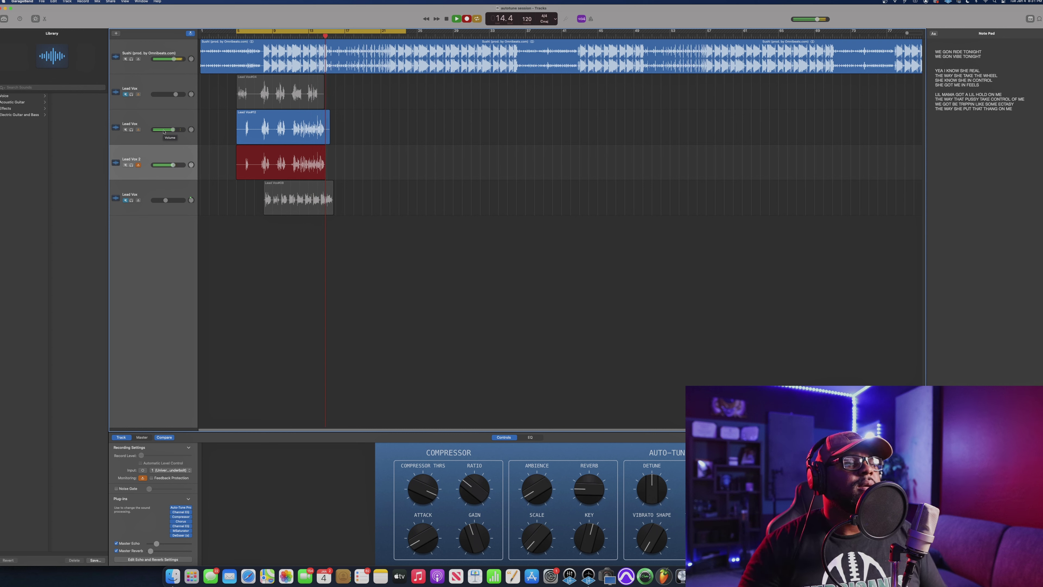
pyautogui.press('space')
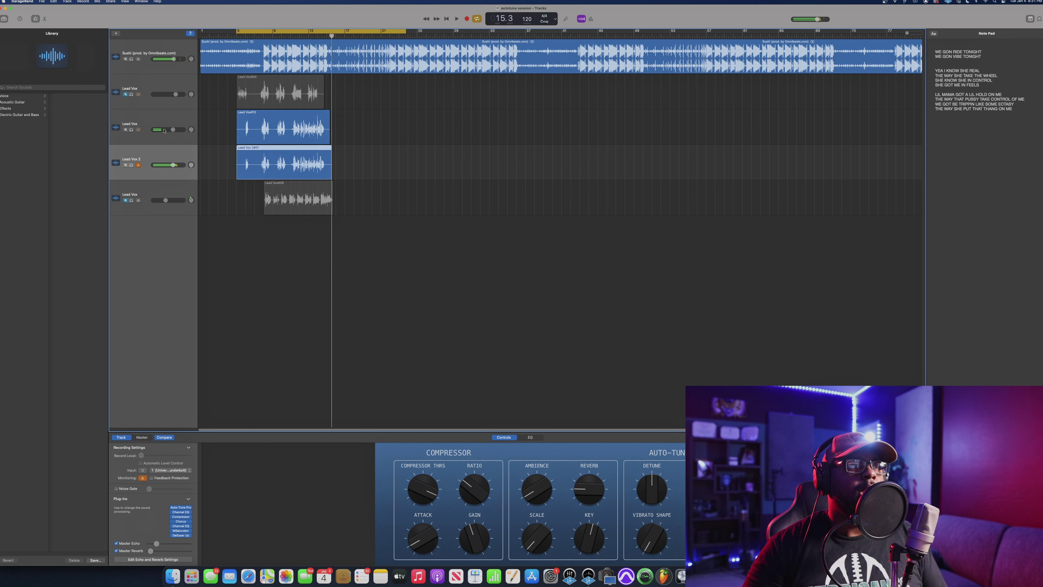
# Play back the doubled vocal take over the beat, and lower the Lead Vox 2 track's volume.
pyautogui.press('space')
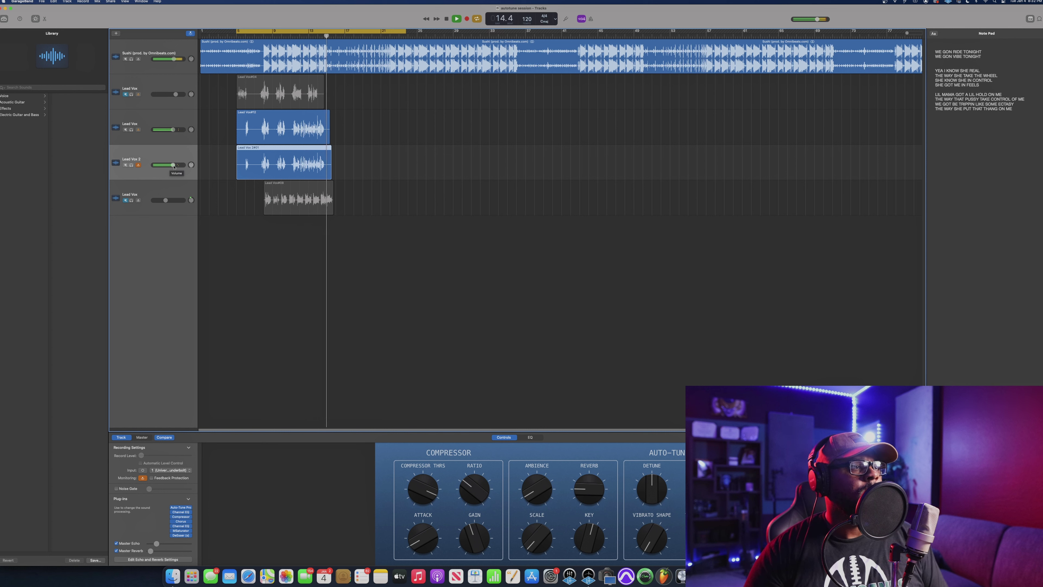
pyautogui.press('space')
pyautogui.click(172, 166)
pyautogui.moveTo(163, 165); pyautogui.dragTo(163, 165)
# Create a duplicate track beneath the second Lead Vox track, and fine-tune Lead Vox 2's volume slightly upward during playback.
pyautogui.press('super+d')
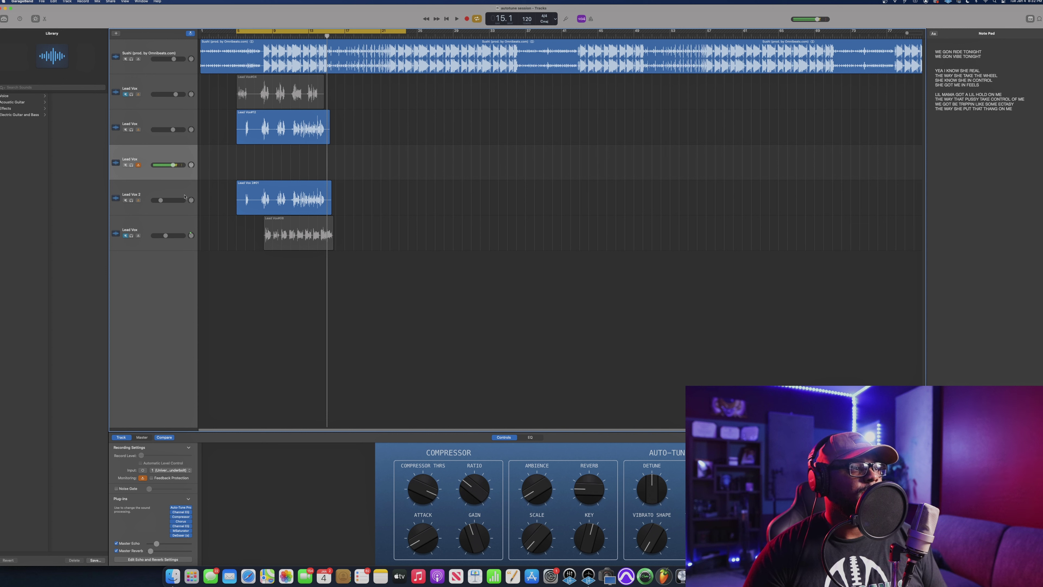
pyautogui.press('space')
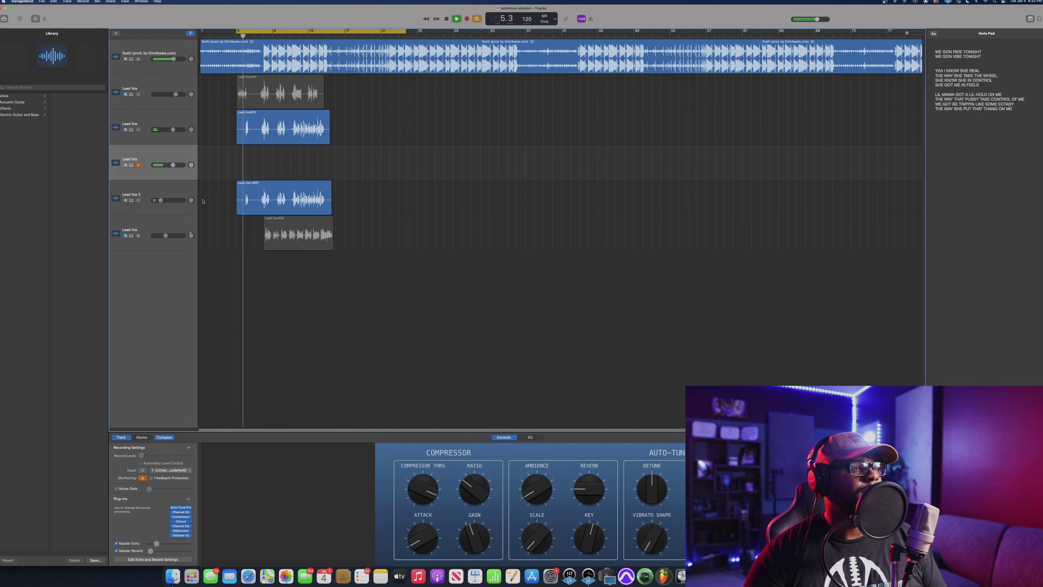
pyautogui.moveTo(161, 201); pyautogui.dragTo(165, 201)
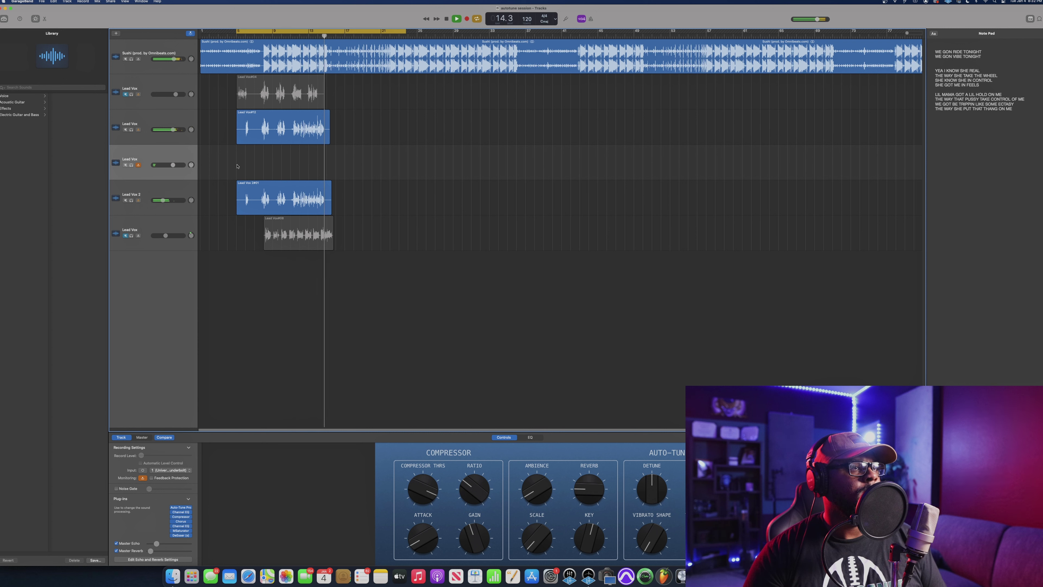
pyautogui.press('space')
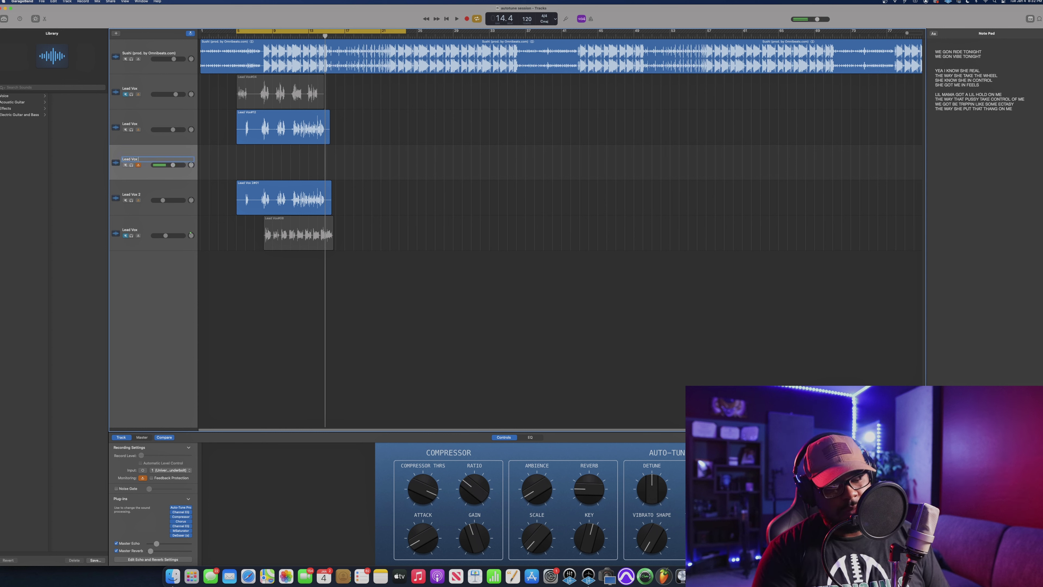
# Name the new empty track Lead Vox FILL, and record a fill vocal take on it over the beat.
pyautogui.press('space')
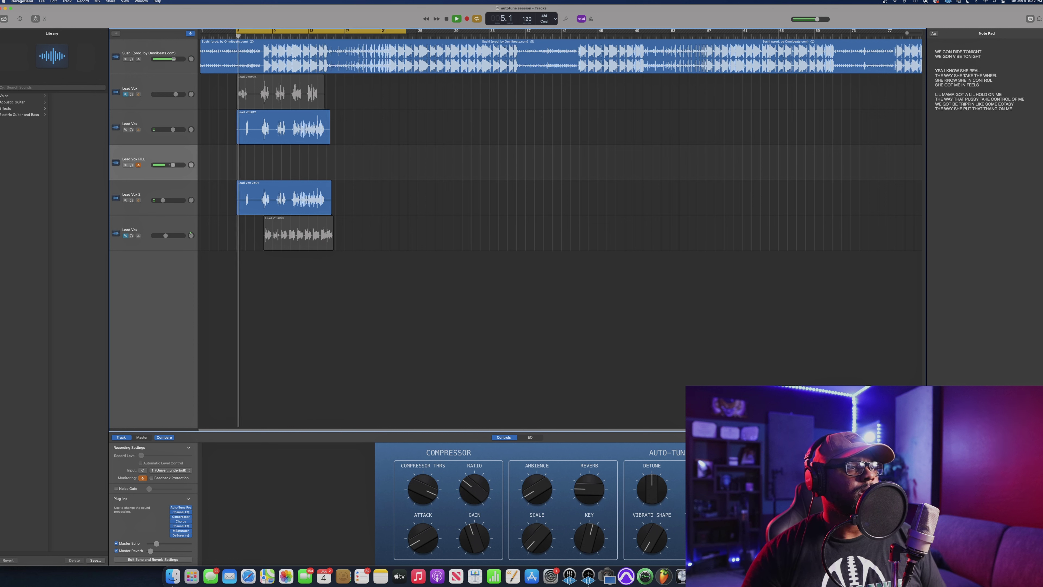
pyautogui.press('r')
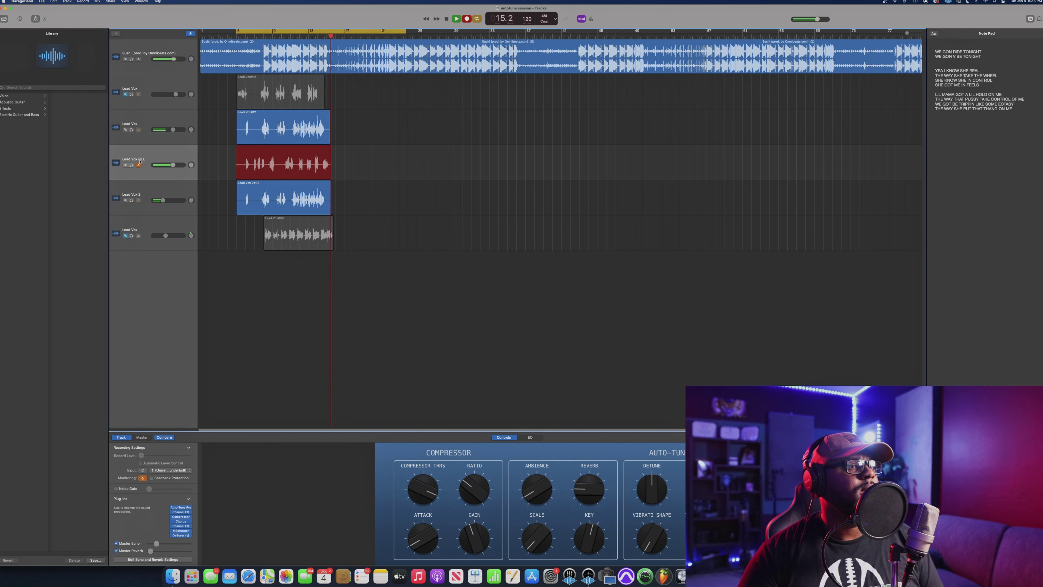
pyautogui.press('space')
# Adjust the Lead Vox FILL track's pan during playback, and trim the end of its recorded region to about bar 14.
pyautogui.press('space')
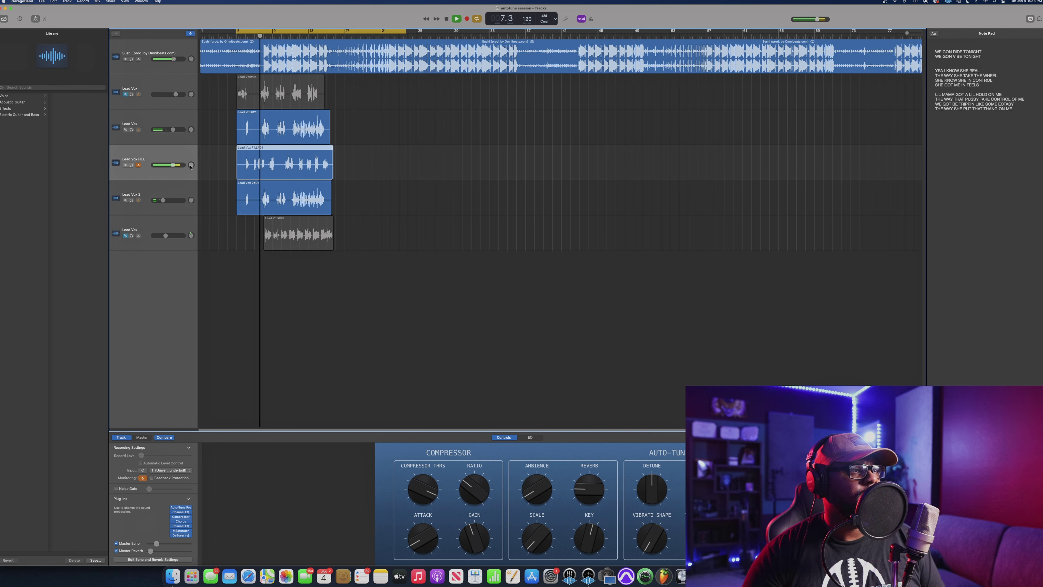
pyautogui.moveTo(191, 164)
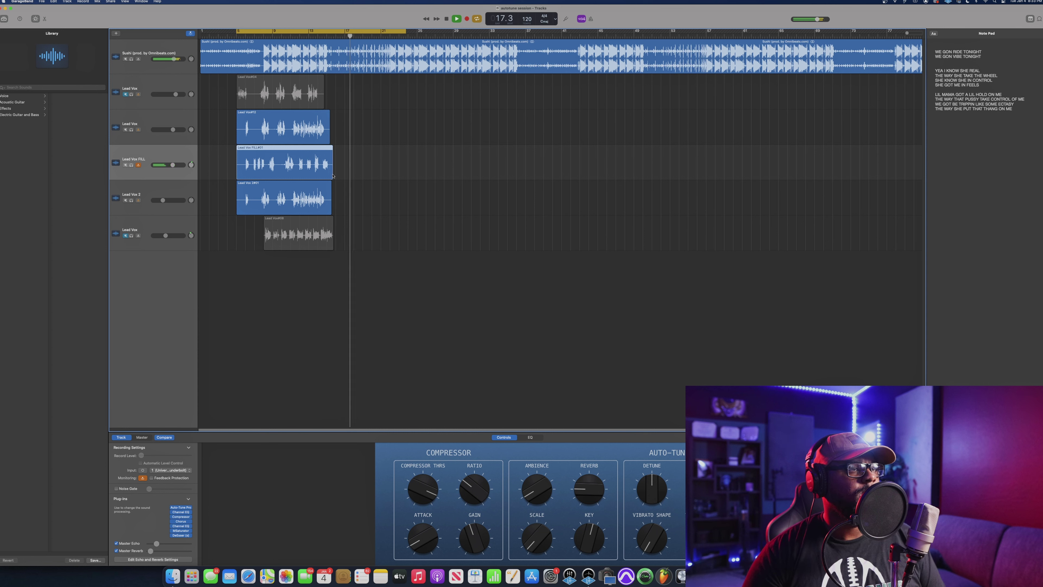
pyautogui.moveTo(332, 173); pyautogui.dragTo(319, 173)
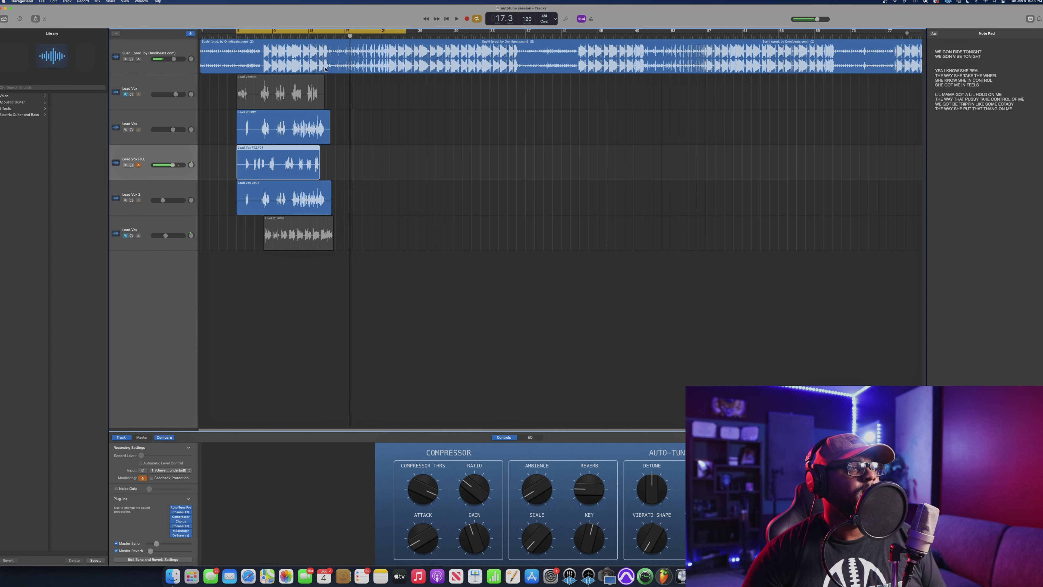
# Start the cycle range at about bar 14, and record a new ending for the fill vocal on the Lead Vox FILL track.
pyautogui.click(298, 35)
pyautogui.moveTo(318, 33); pyautogui.dragTo(417, 39)
pyautogui.press('space')
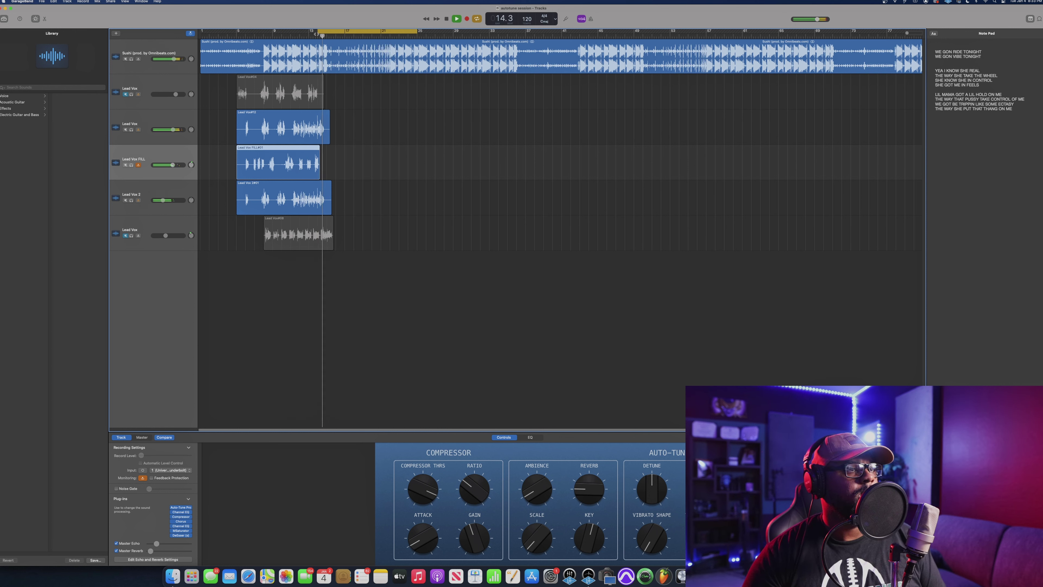
pyautogui.press('space')
pyautogui.press('space')
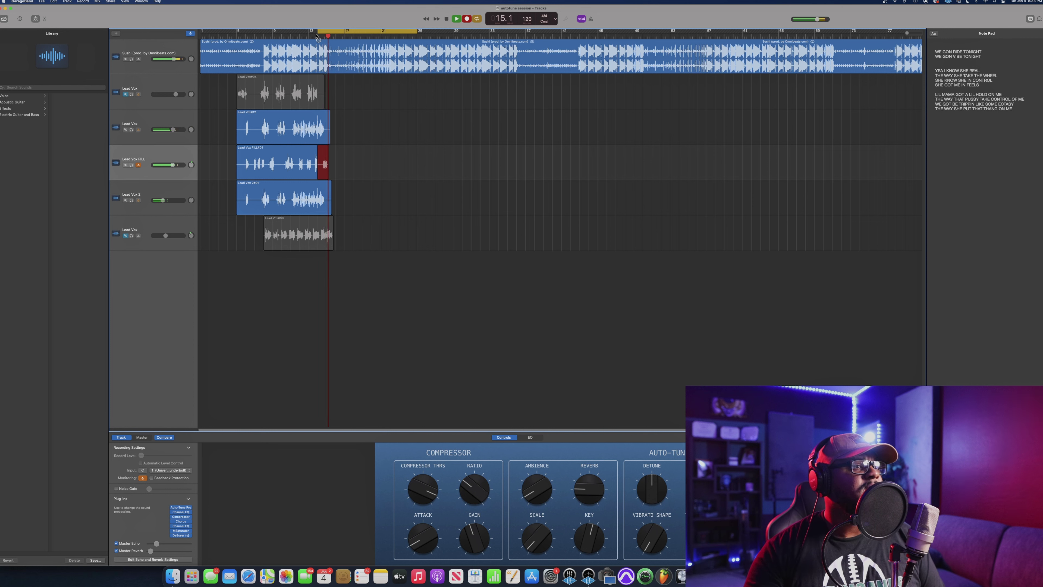
pyautogui.press('space')
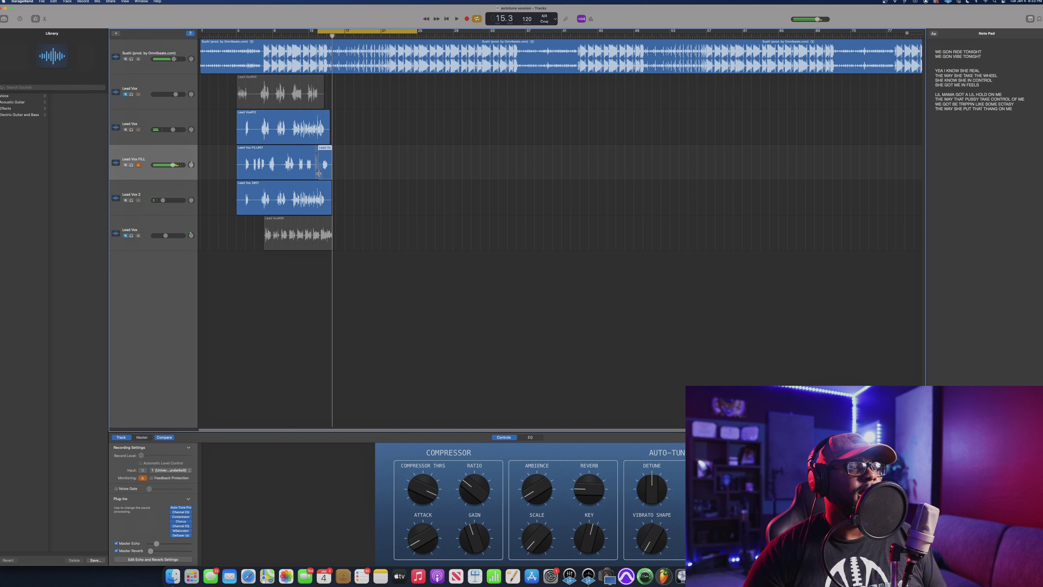
# Trim both ends of the short new region on the Lead Vox FILL track down to the sung phrase.
pyautogui.moveTo(318, 173); pyautogui.dragTo(328, 173)
pyautogui.press('space')
pyautogui.press('space')
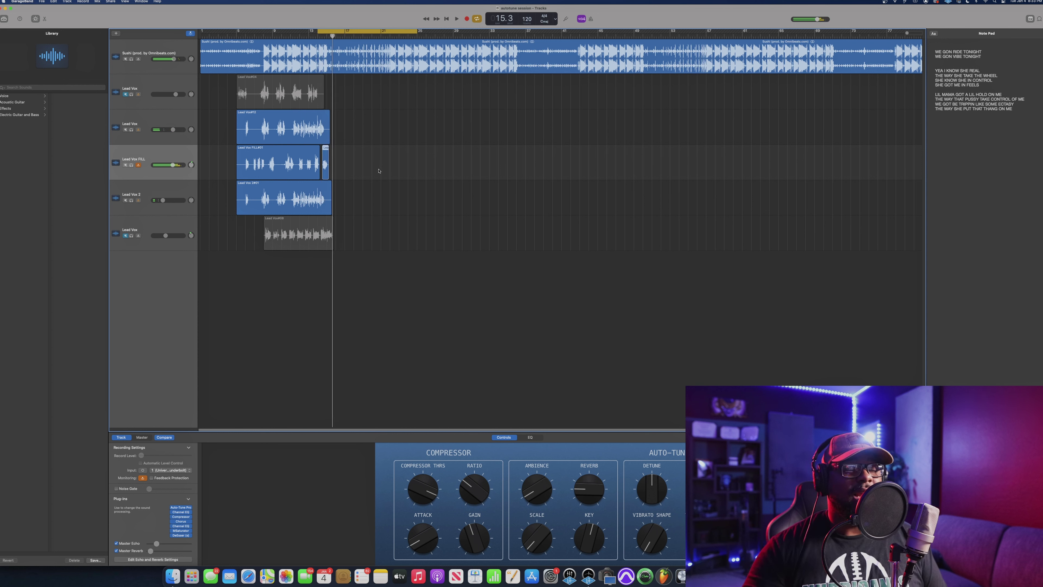
# Duplicate the second Lead Vox track, name the copy Lead Vox HARM, and play back the layered vocals.
pyautogui.click(146, 140)
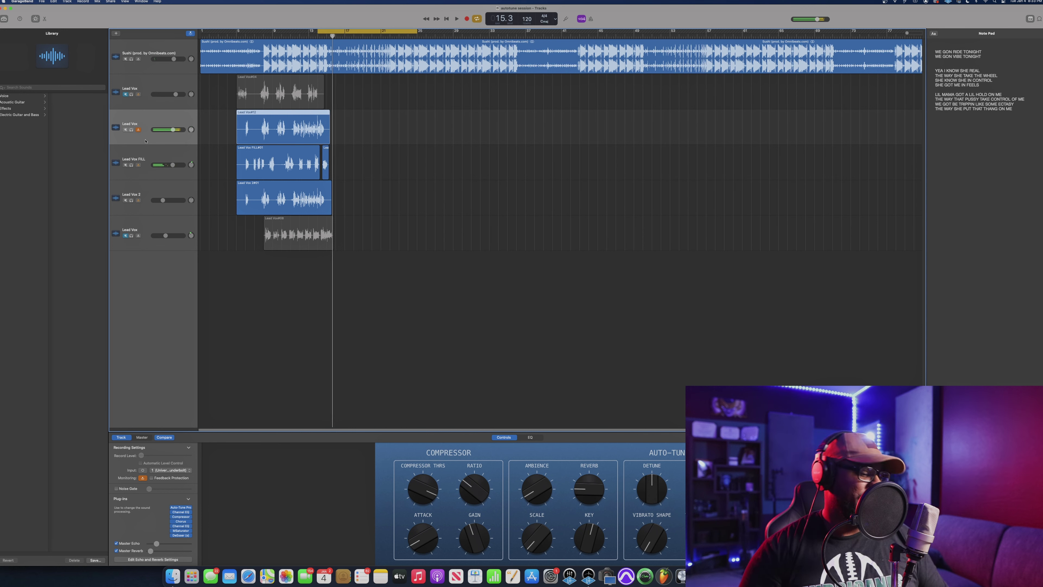
pyautogui.press('super+d')
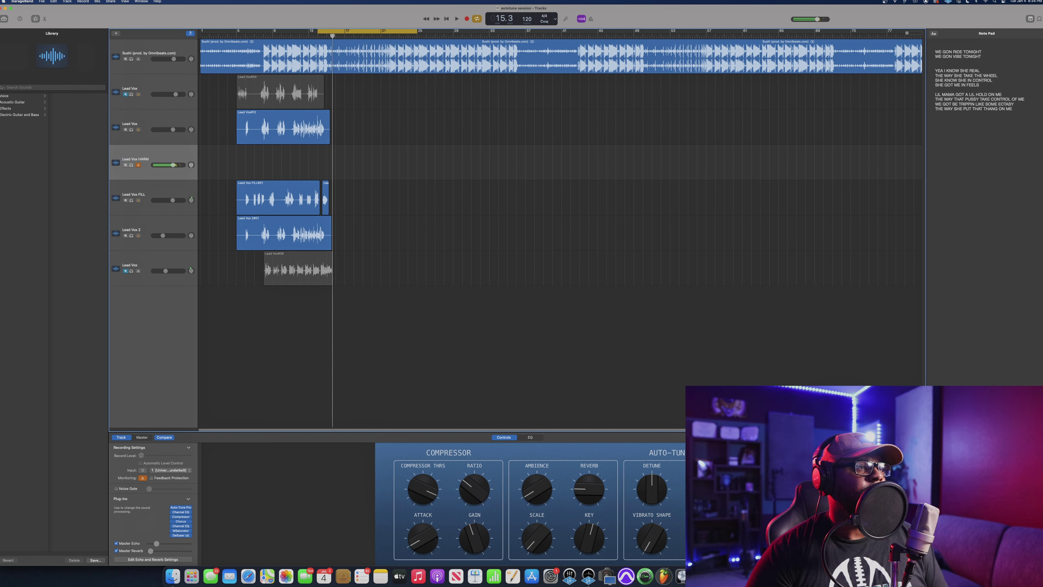
pyautogui.press('space')
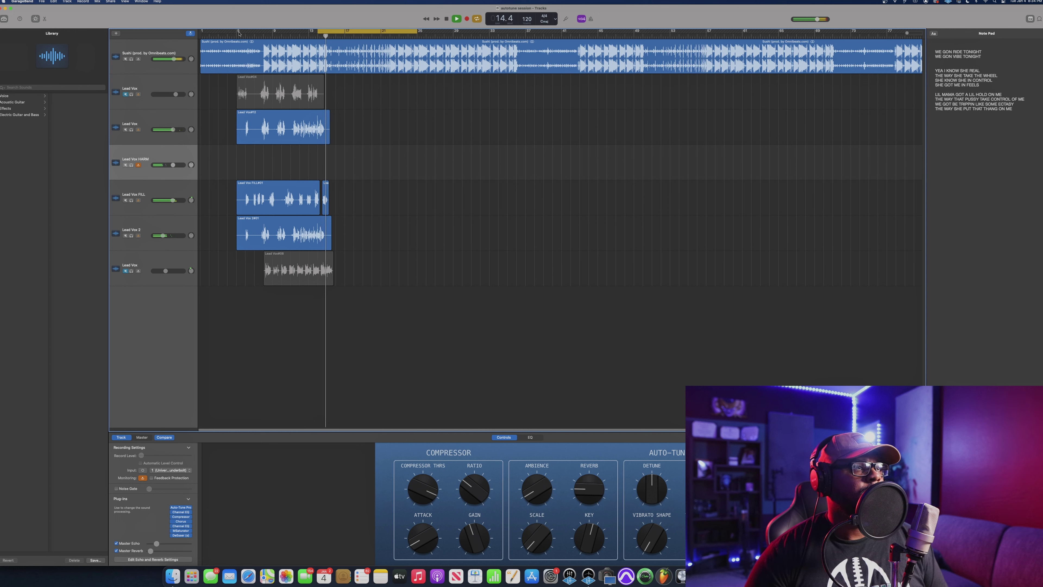
pyautogui.press('space')
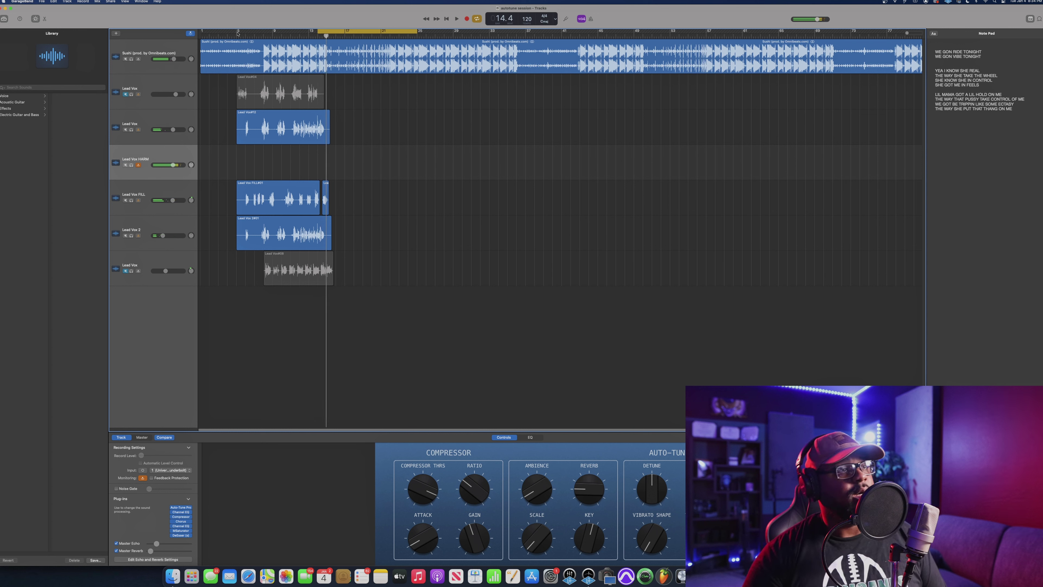
# Redefine the cycle range from bar 5 to about bar 16, and record a harmony take on the Lead Vox HARM track.
pyautogui.press('c')
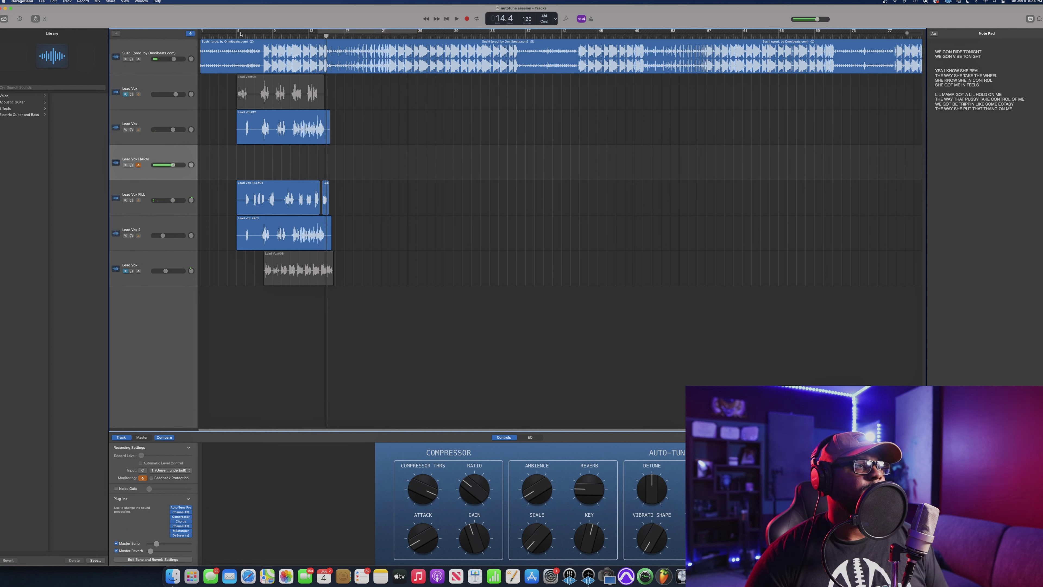
pyautogui.moveTo(238, 32); pyautogui.dragTo(339, 35)
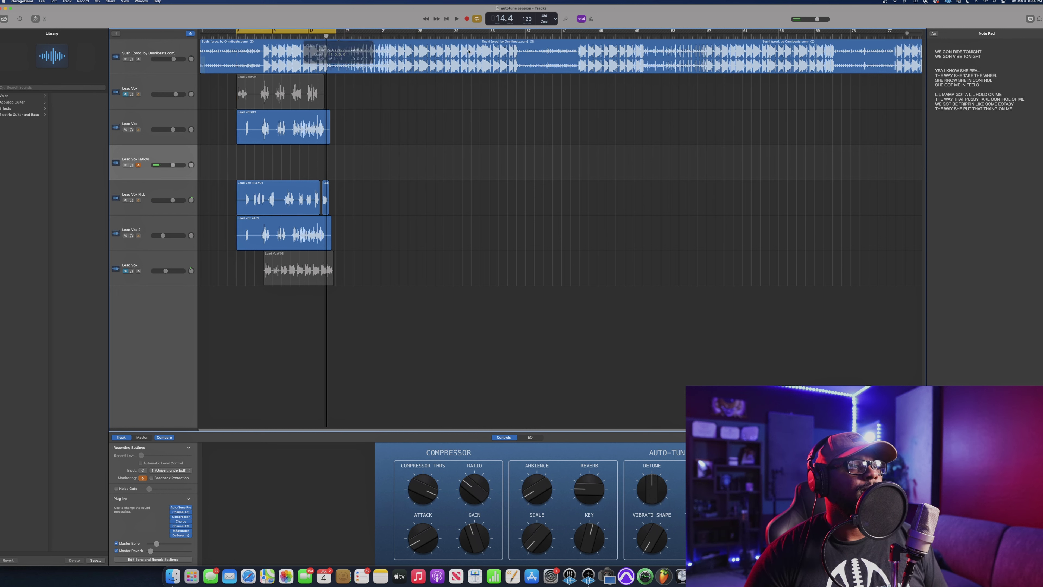
pyautogui.press('c')
pyautogui.press('c')
pyautogui.press('c')
pyautogui.press('c')
pyautogui.press('c')
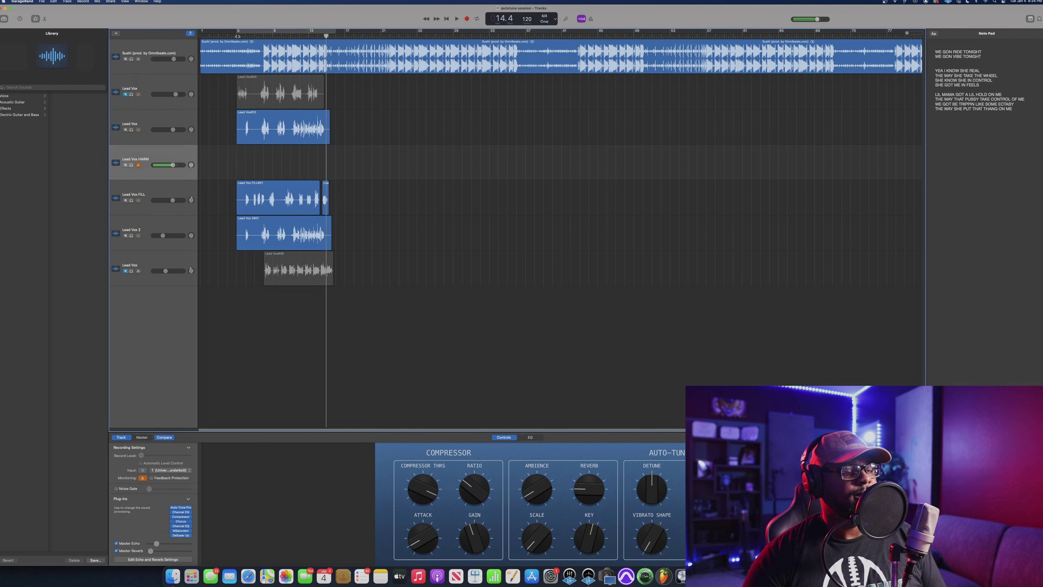
pyautogui.press('c')
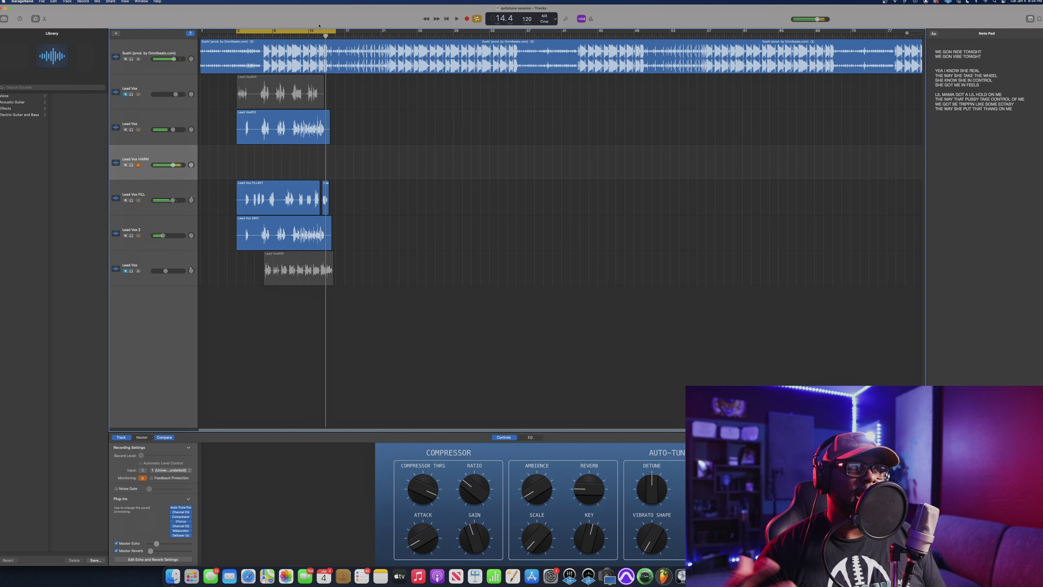
pyautogui.press('r')
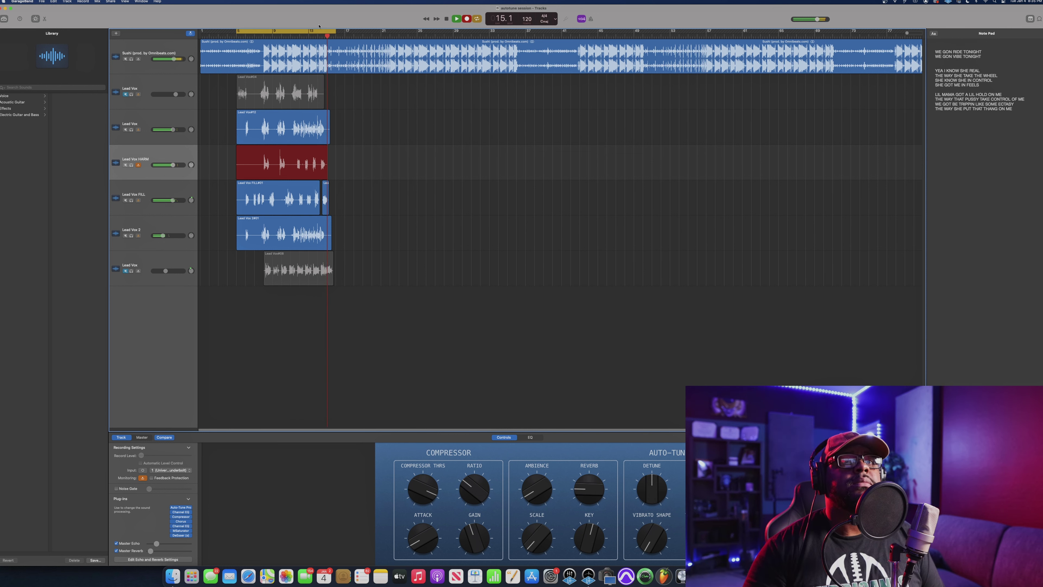
pyautogui.press('space')
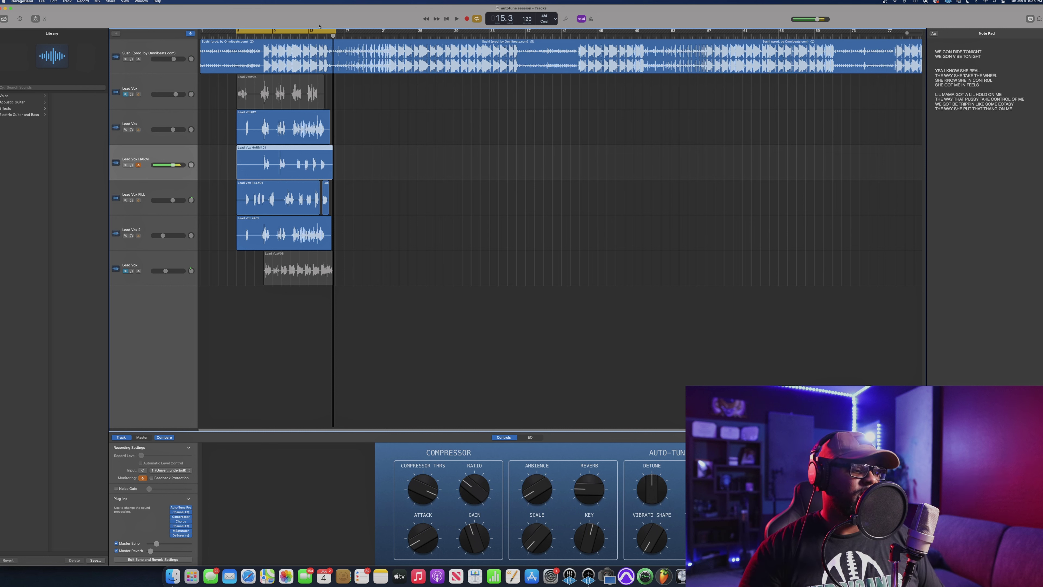
# Duplicate the Lead Vox HARM track as Lead Vox HARM 2, and move the cycle start to about bar 7.
pyautogui.press('super+d')
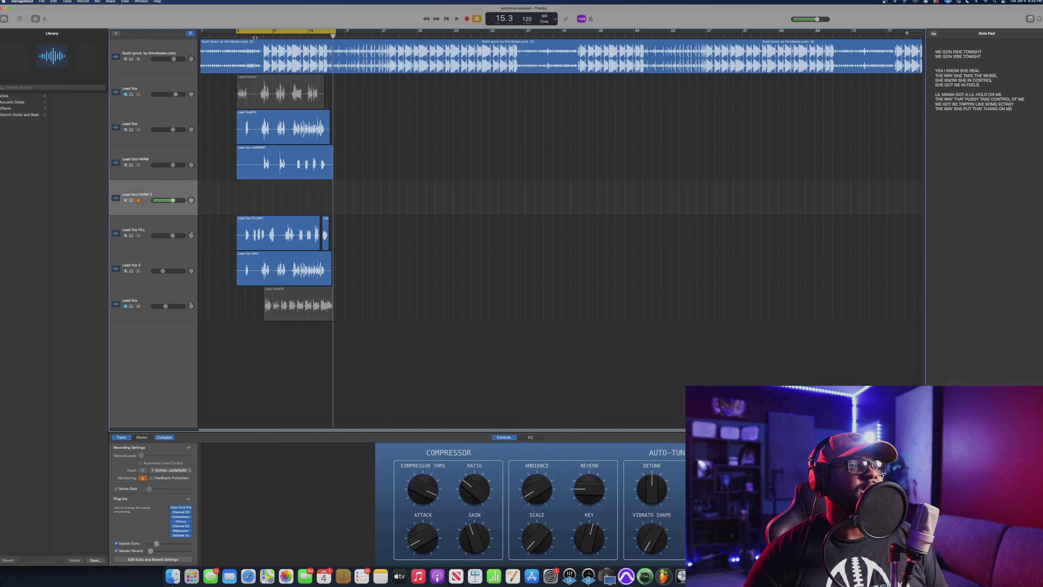
pyautogui.press('space')
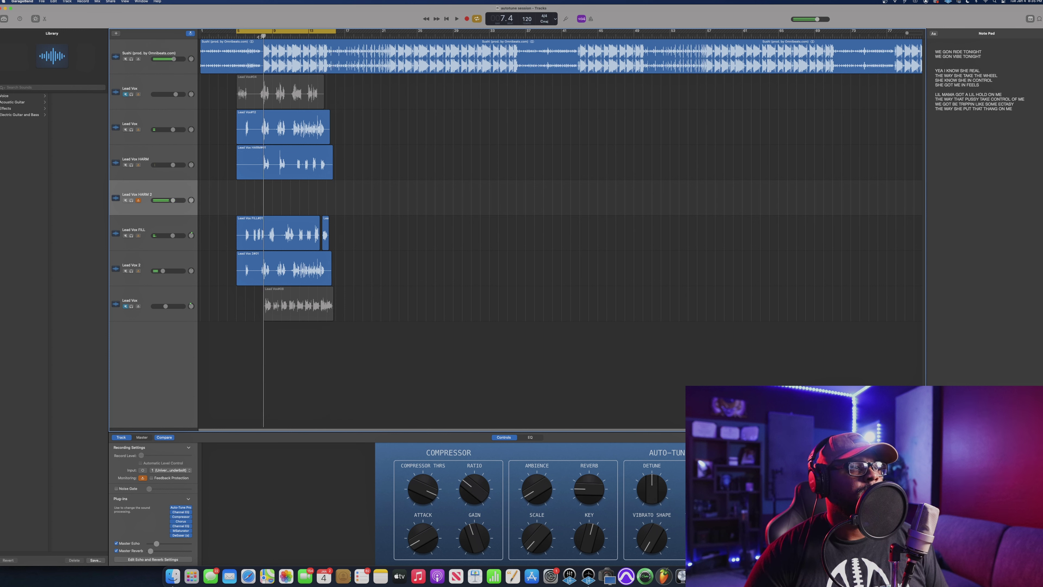
pyautogui.press(',')
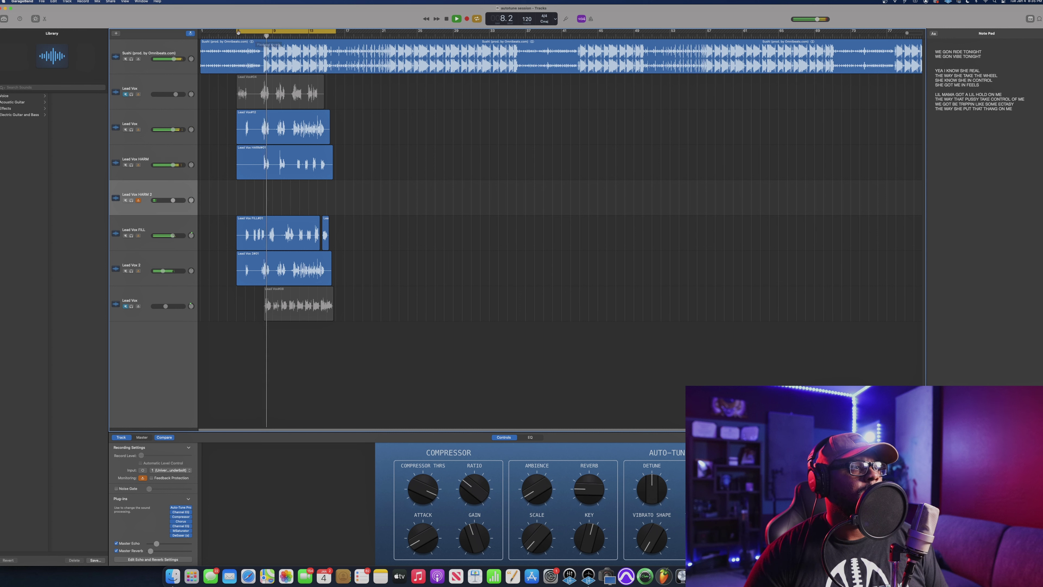
pyautogui.press('r')
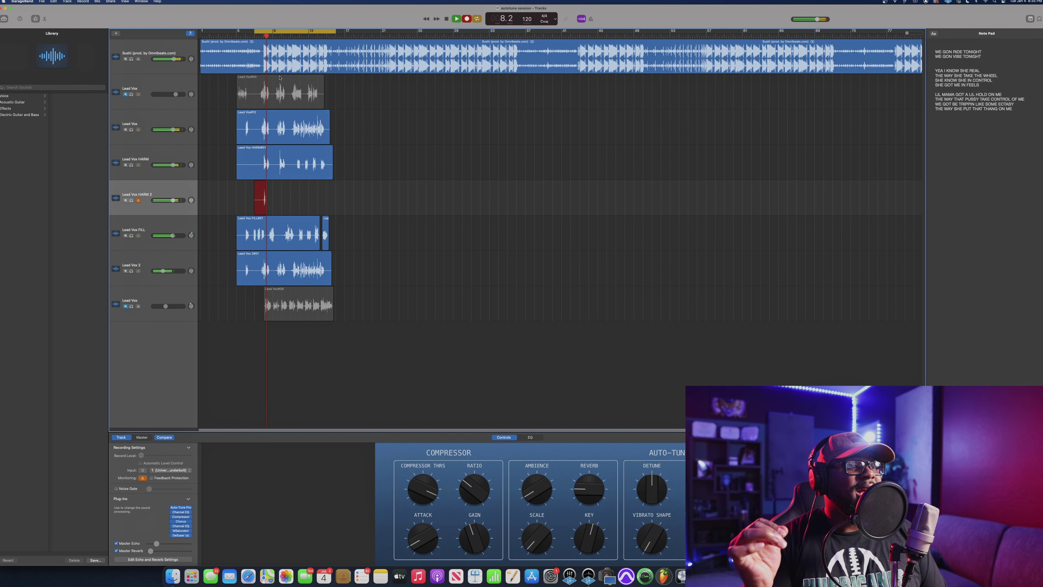
pyautogui.press('space')
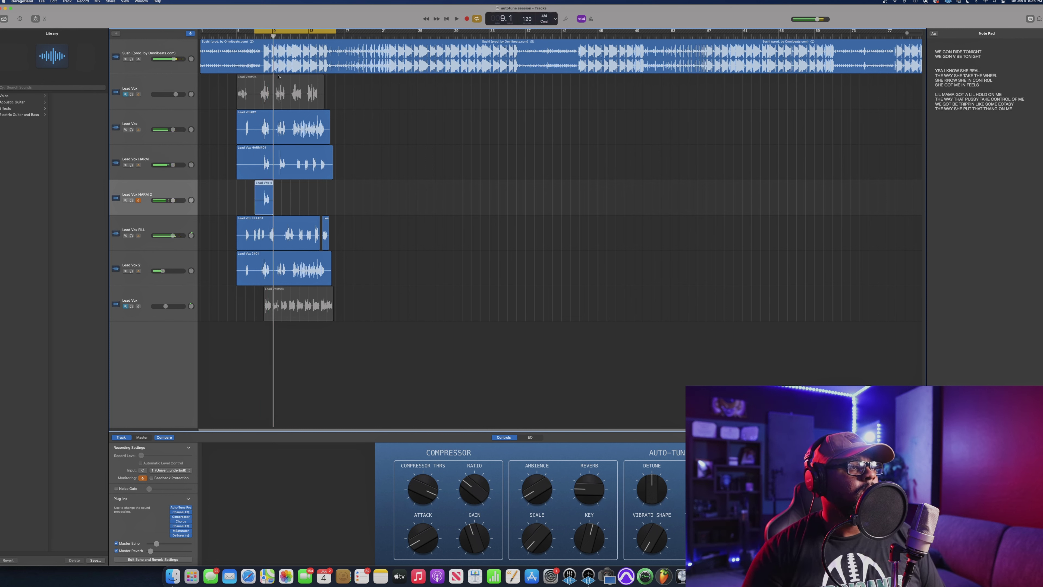
pyautogui.hotkey('ctrl', 'z')
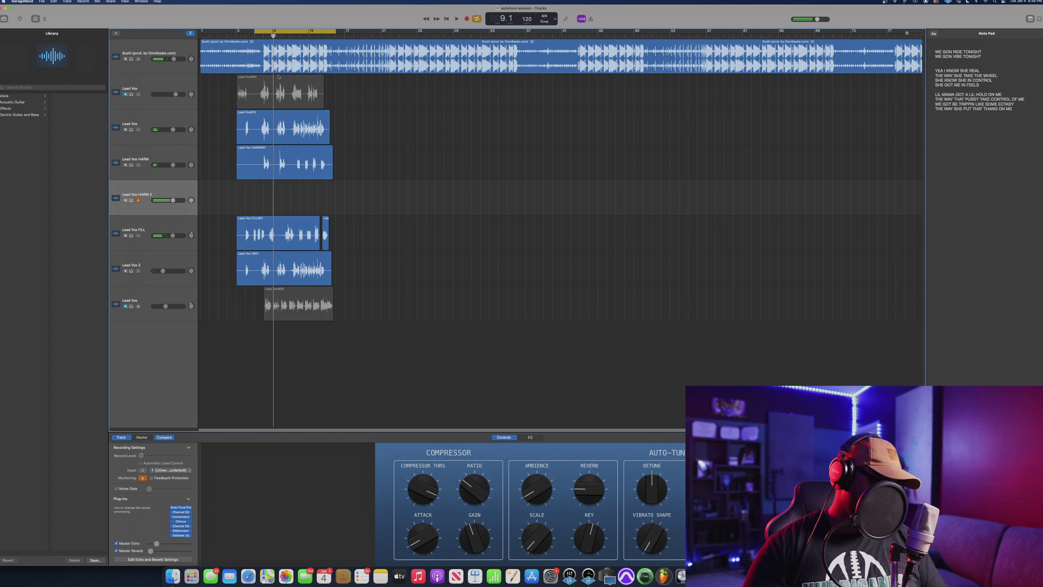
# Record a second harmony take on the Lead Vox HARM 2 track, starting from about bar 7.
pyautogui.press('r')
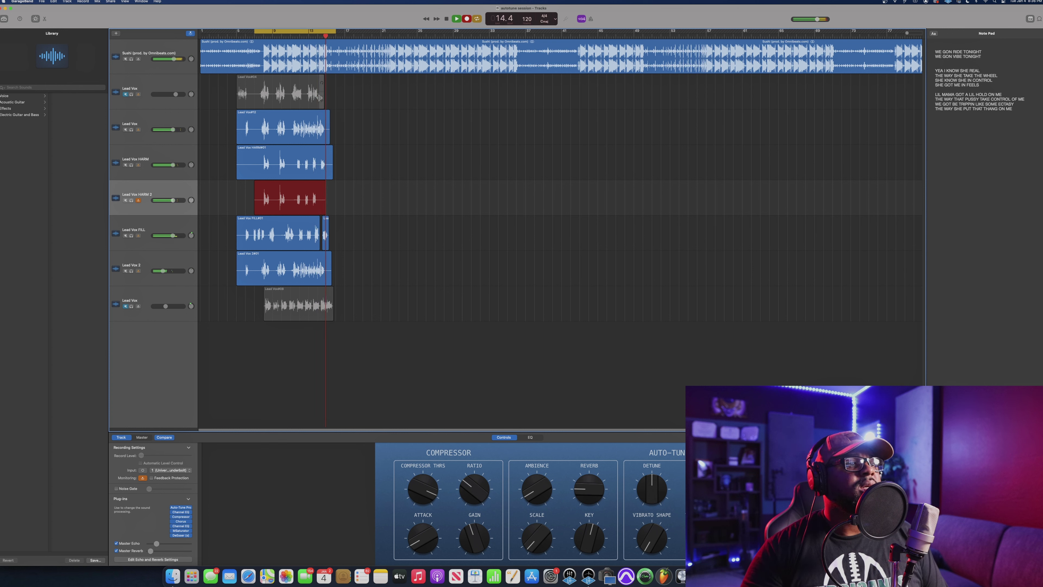
pyautogui.press('space')
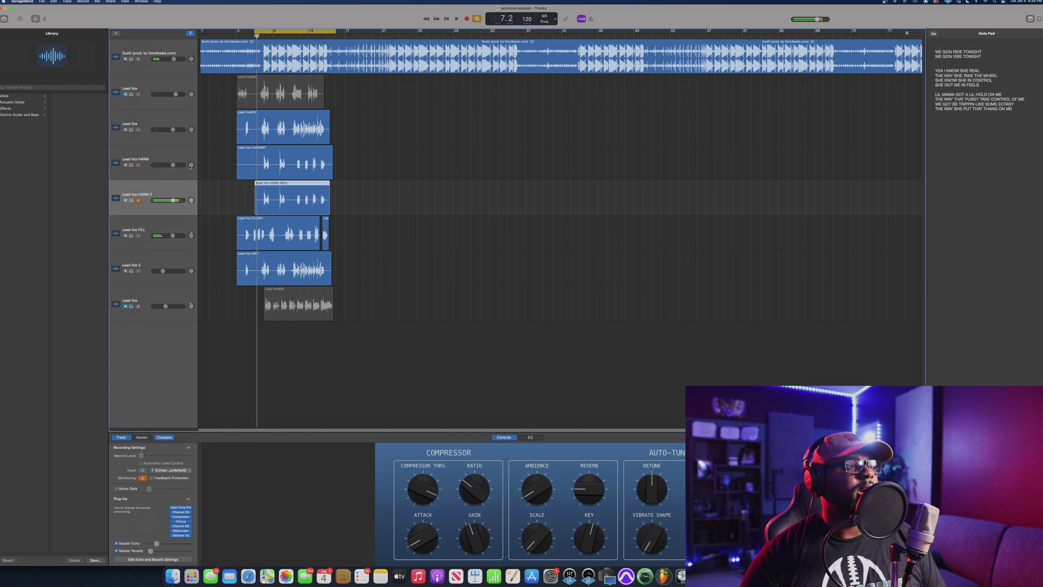
# Pan the two Lead Vox HARM tracks, and lower Lead Vox HARM 2's volume during playback.
pyautogui.press('Down')
pyautogui.press('space')
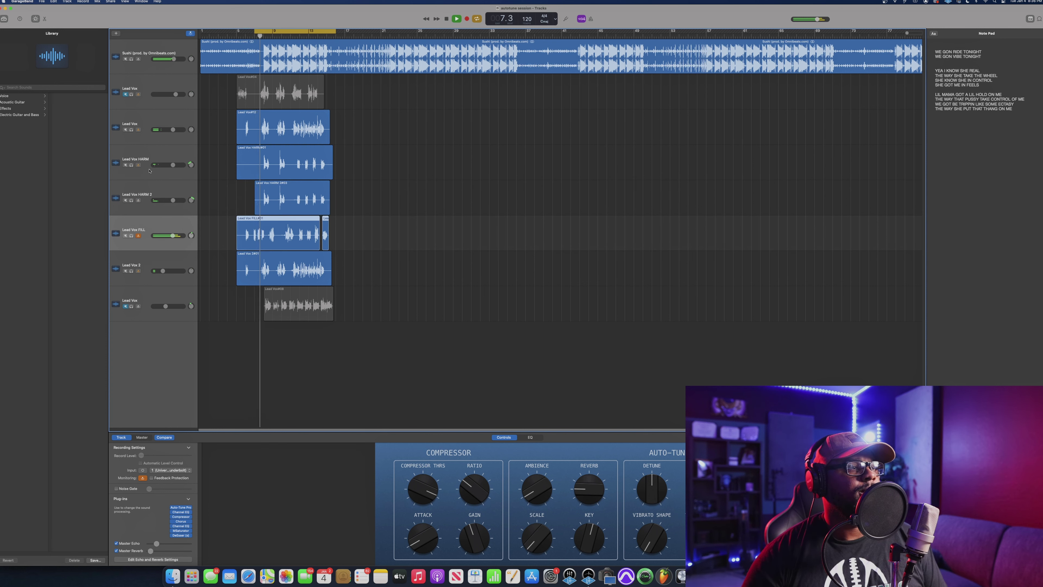
pyautogui.click(169, 200)
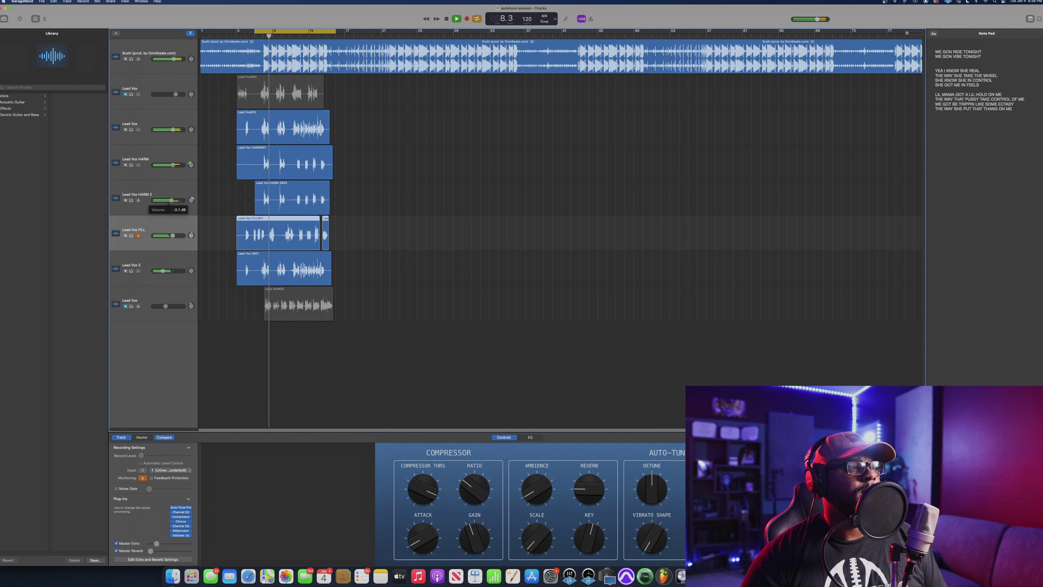
pyautogui.moveTo(168, 200); pyautogui.dragTo(168, 200)
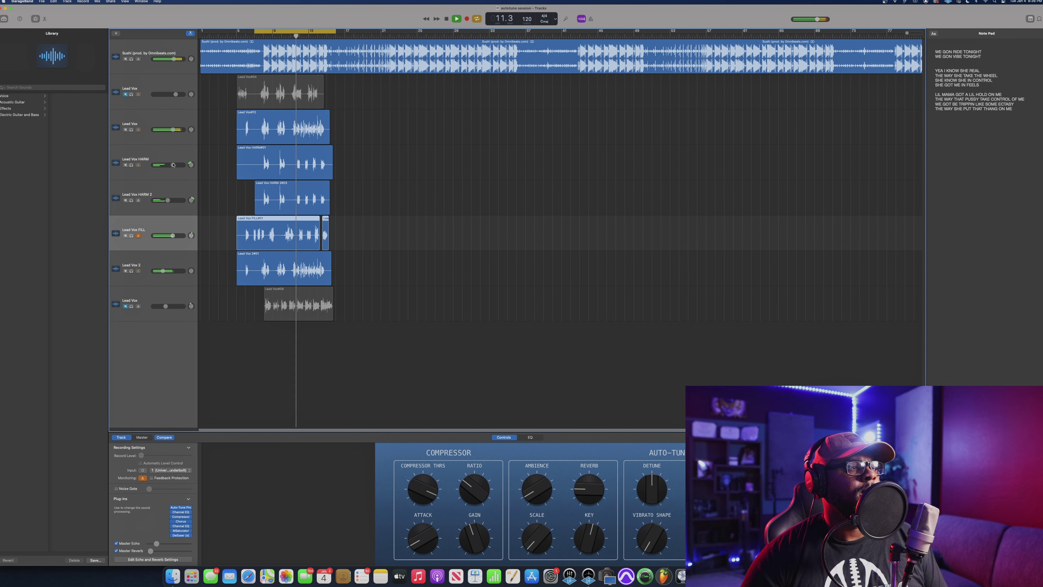
# Lower the volumes of Lead Vox HARM and Lead Vox HARM 2 to about -6 dB while checking playback.
pyautogui.moveTo(173, 165); pyautogui.dragTo(161, 170)
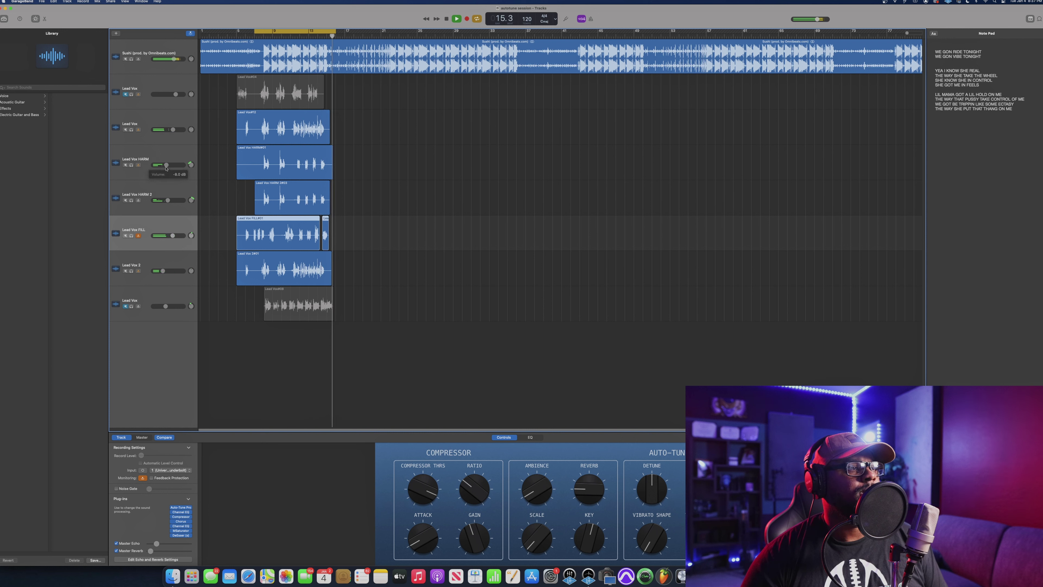
pyautogui.press('space')
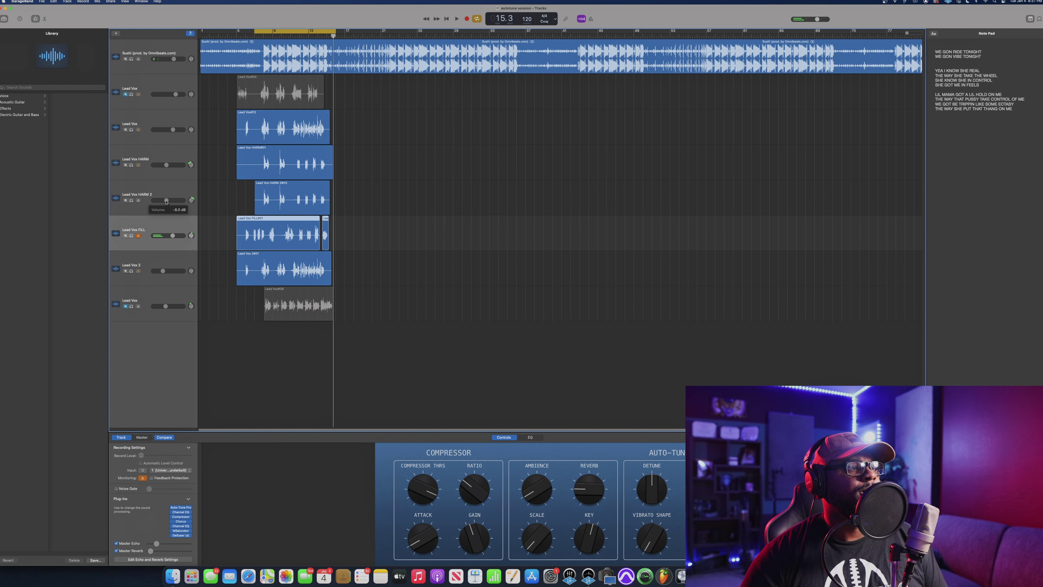
pyautogui.press('space')
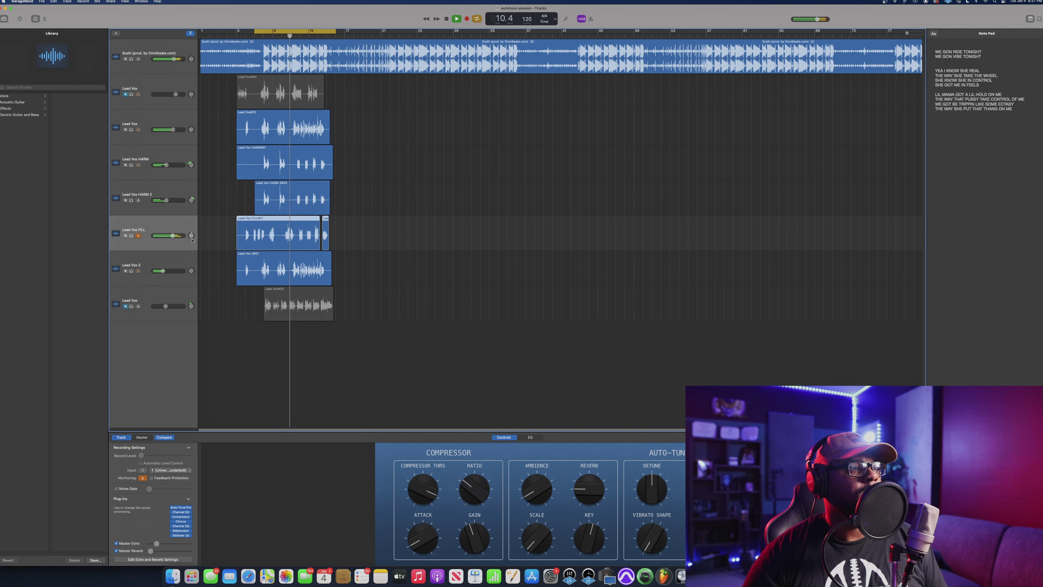
# Adjust the Lead Vox FILL track's pan slightly during playback, and listen to the section again.
pyautogui.moveTo(192, 242)
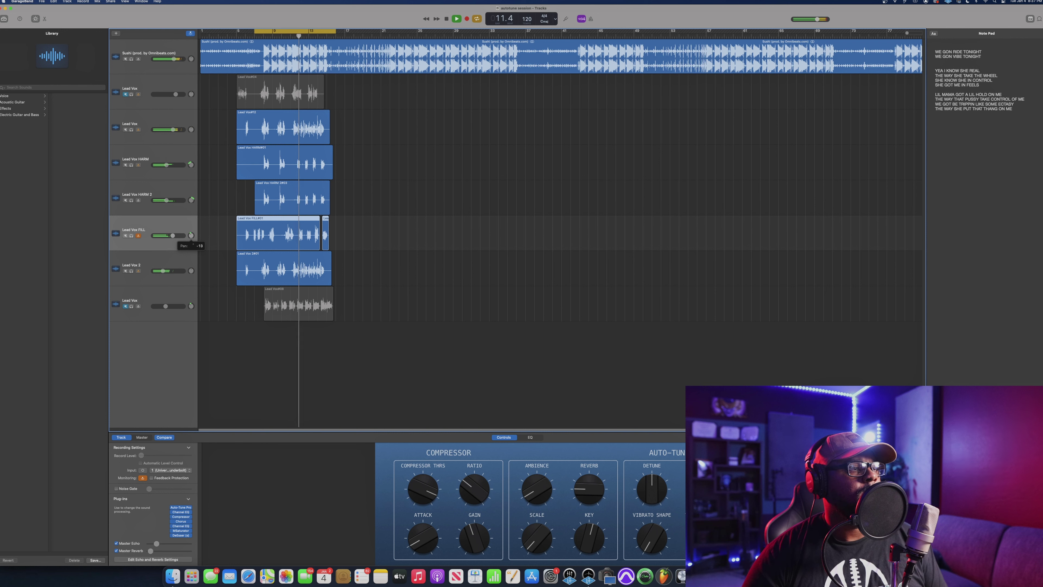
pyautogui.moveTo(193, 243); pyautogui.dragTo(193, 242)
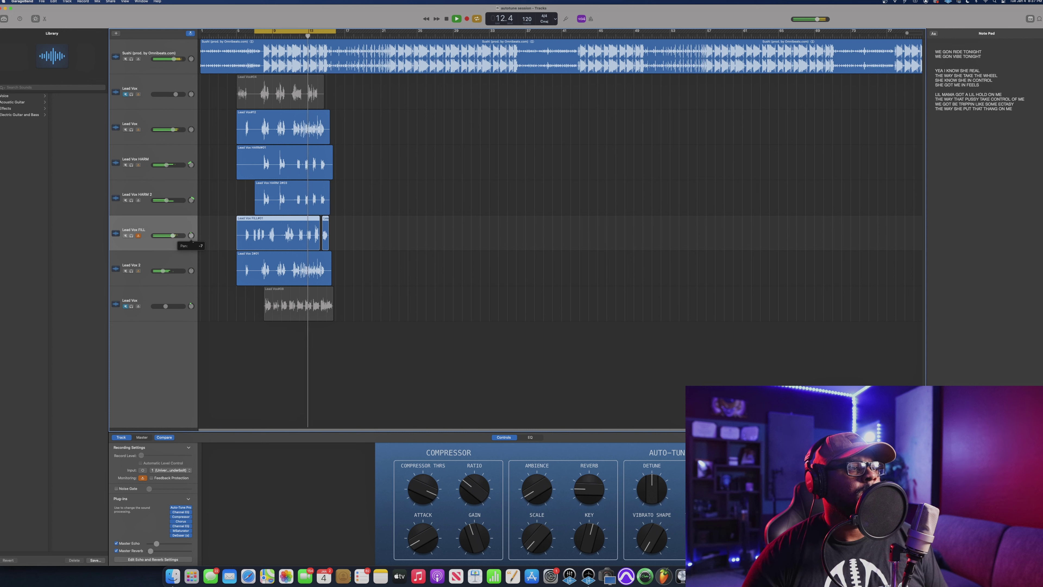
pyautogui.press('space')
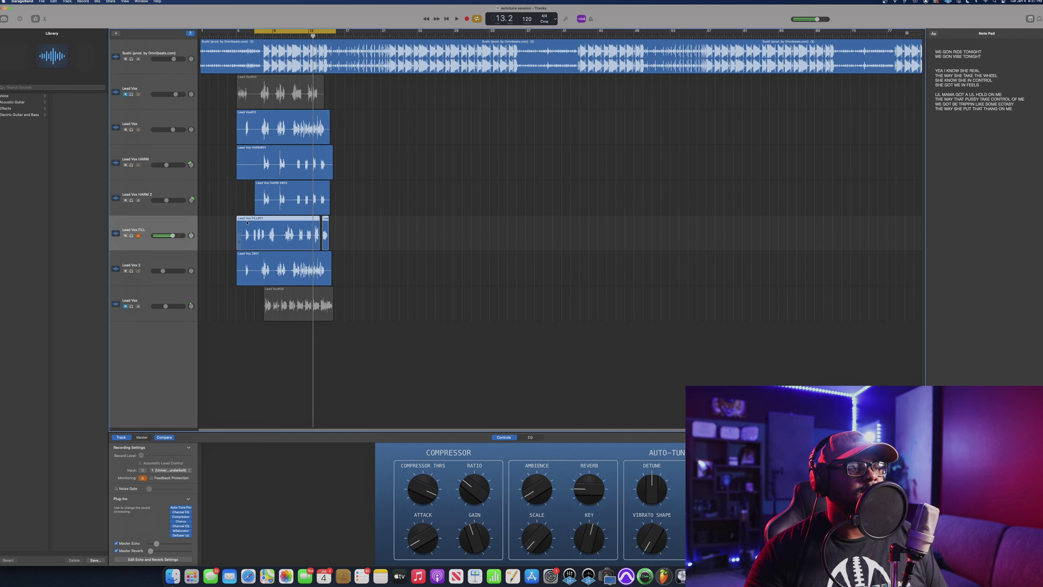
pyautogui.press('space')
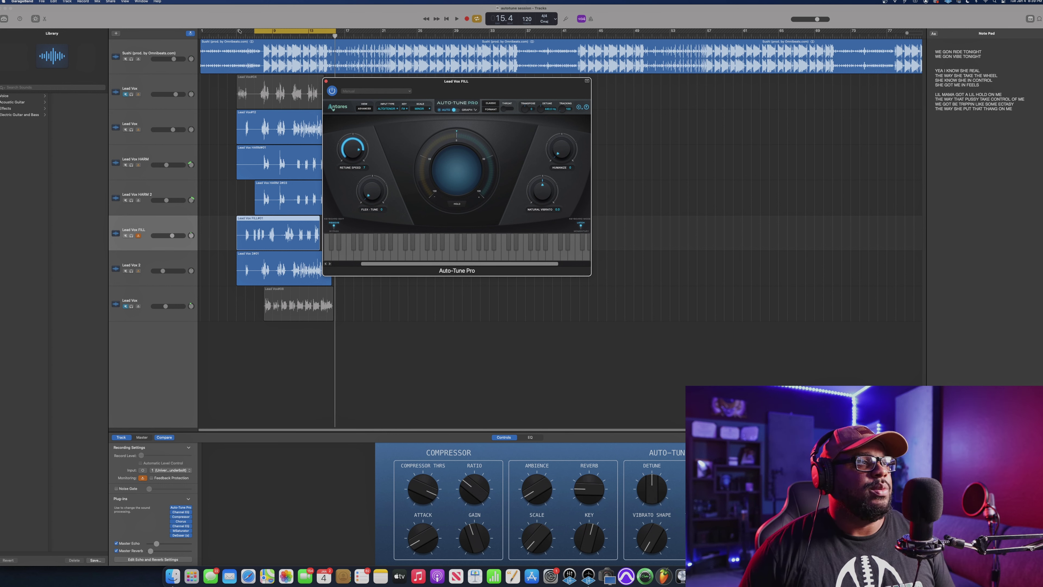
# Move the cycle start back to bar 5, and lower the Lead Vox FILL track's volume slightly during playback.
pyautogui.moveTo(237, 32); pyautogui.dragTo(522, 85)
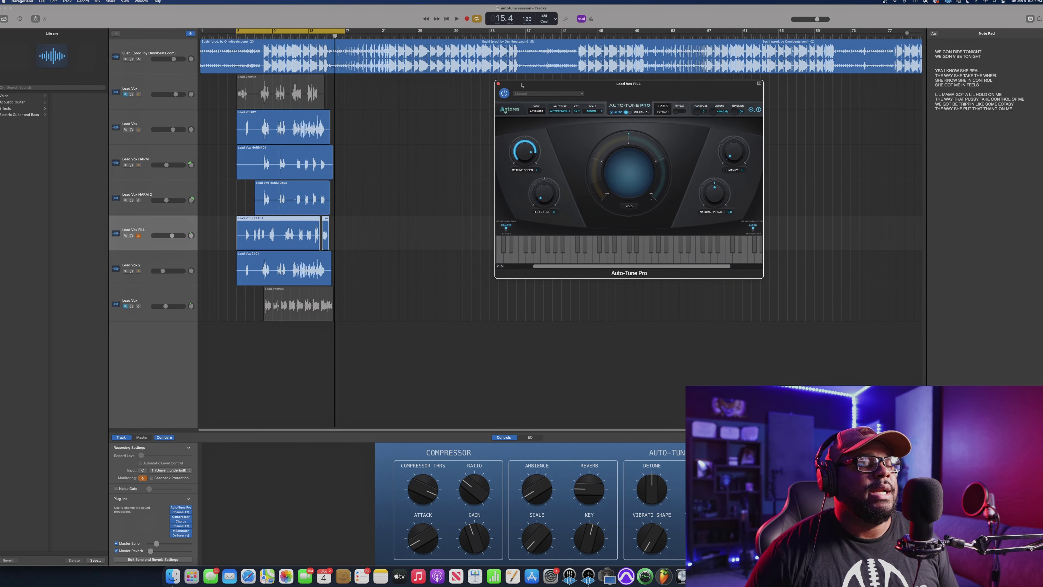
pyautogui.click(157, 119)
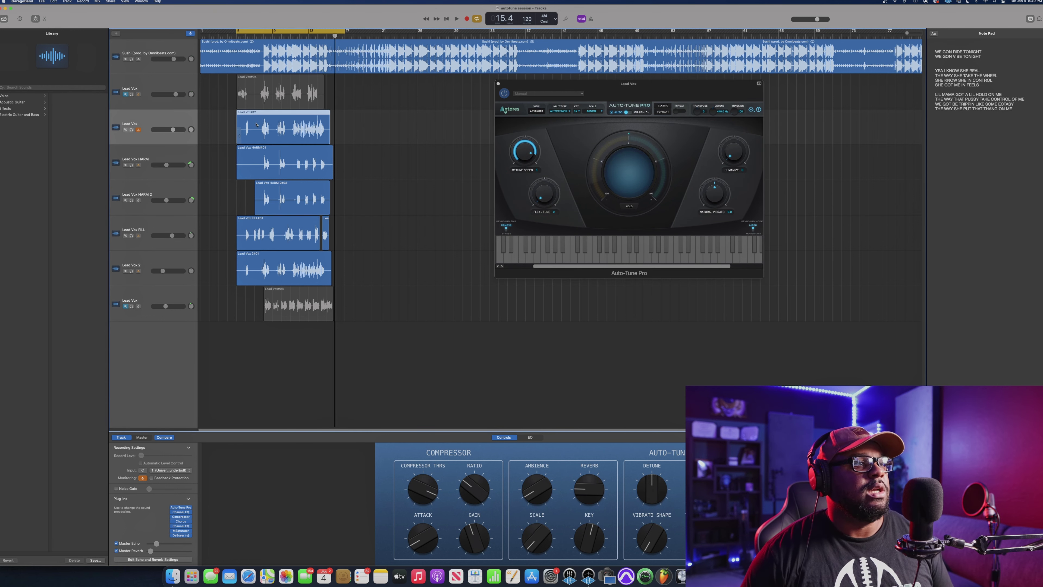
pyautogui.press('space')
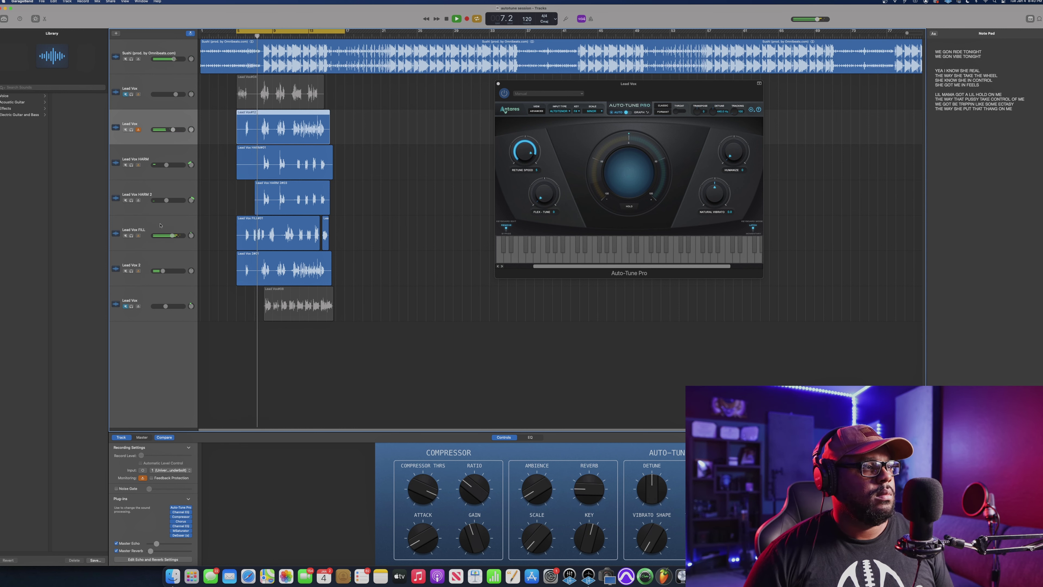
pyautogui.click(172, 236)
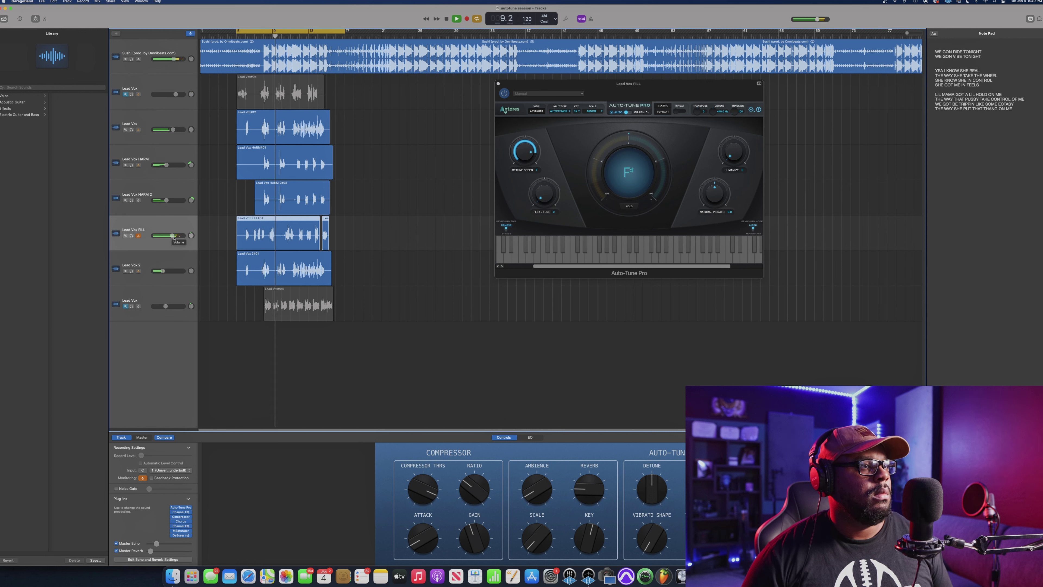
pyautogui.click(172, 236)
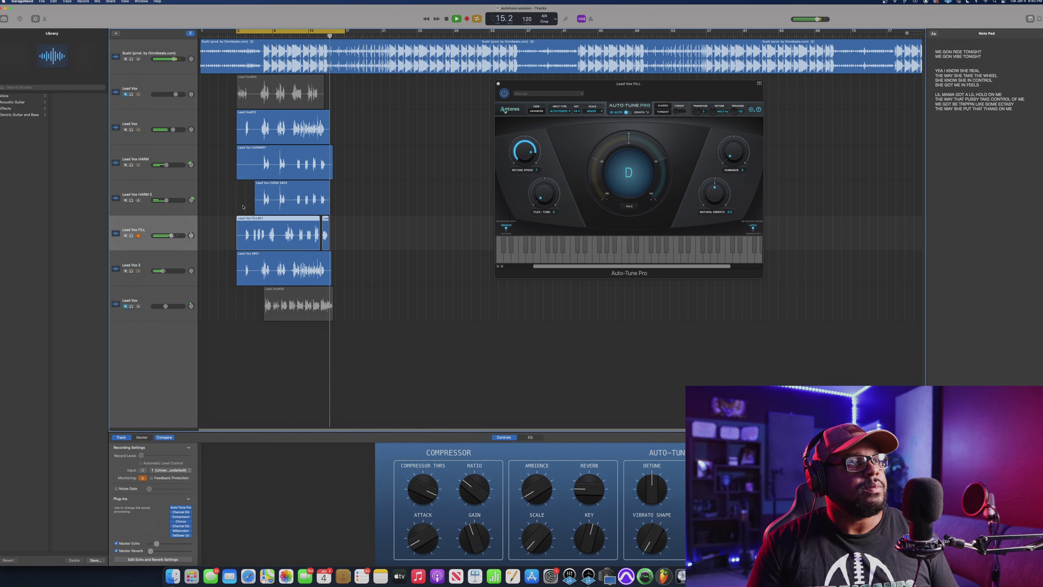
pyautogui.press('space')
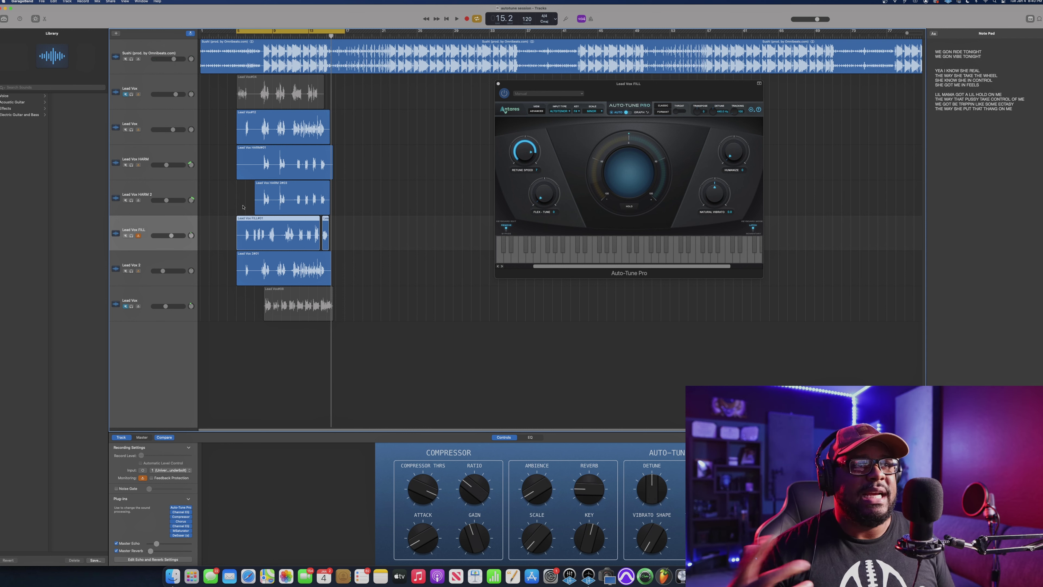
# Open the Channel EQ on the active Lead Vox track, and bypass every plug-in that follows Auto-Tune Pro.
pyautogui.click(164, 119)
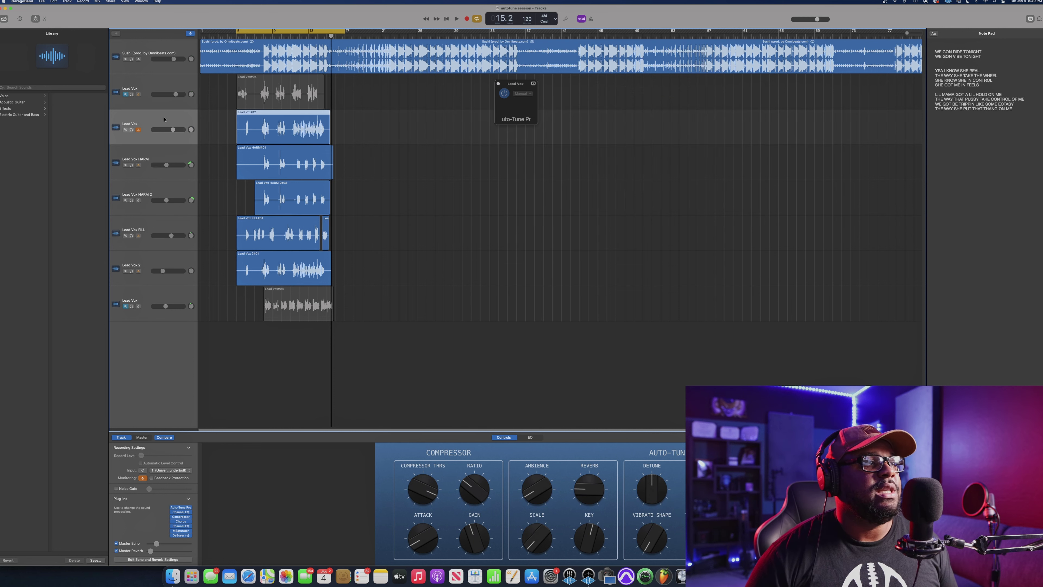
pyautogui.click(154, 157)
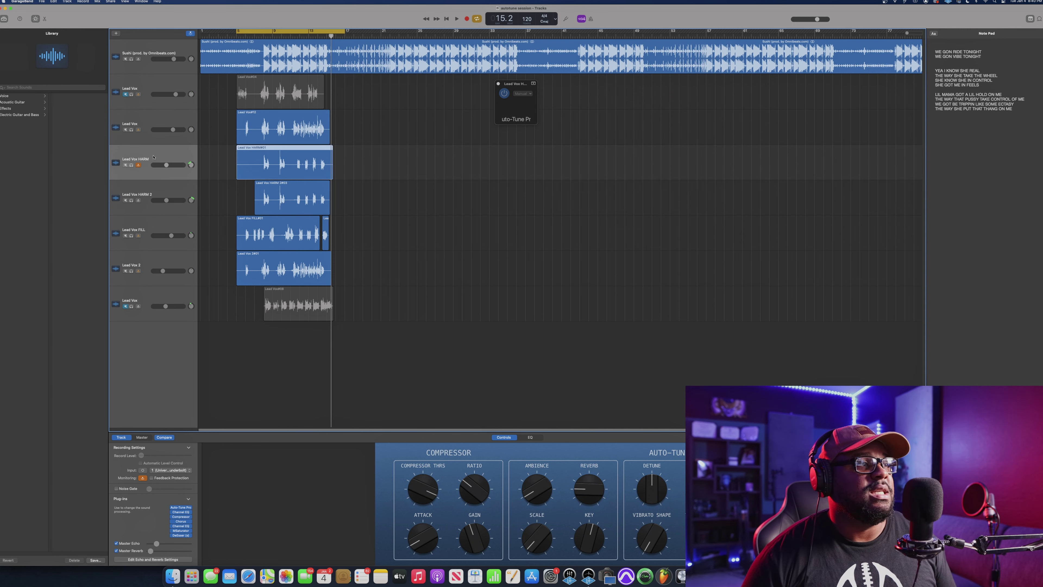
pyautogui.click(144, 126)
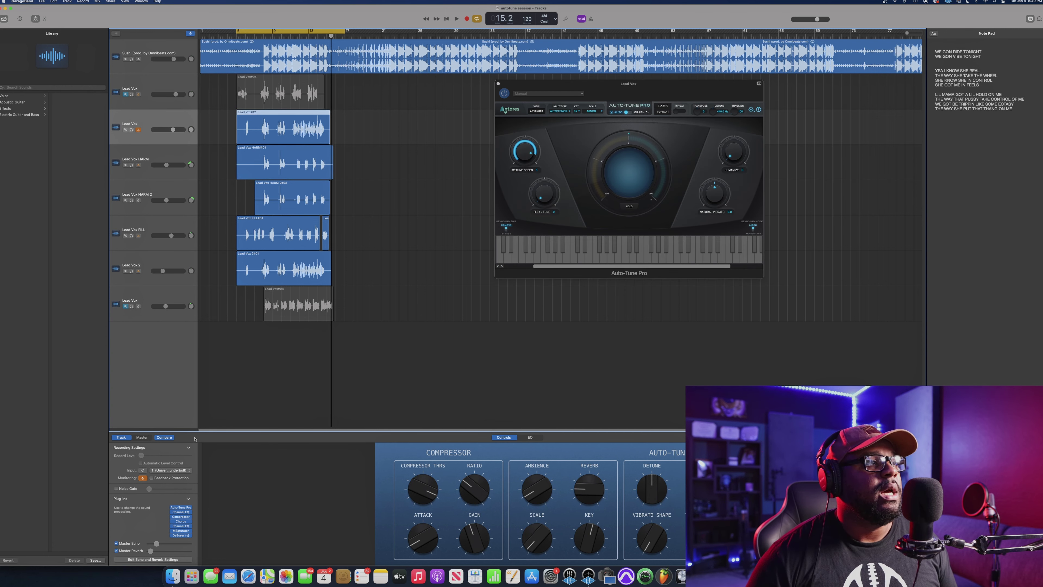
pyautogui.click(182, 513)
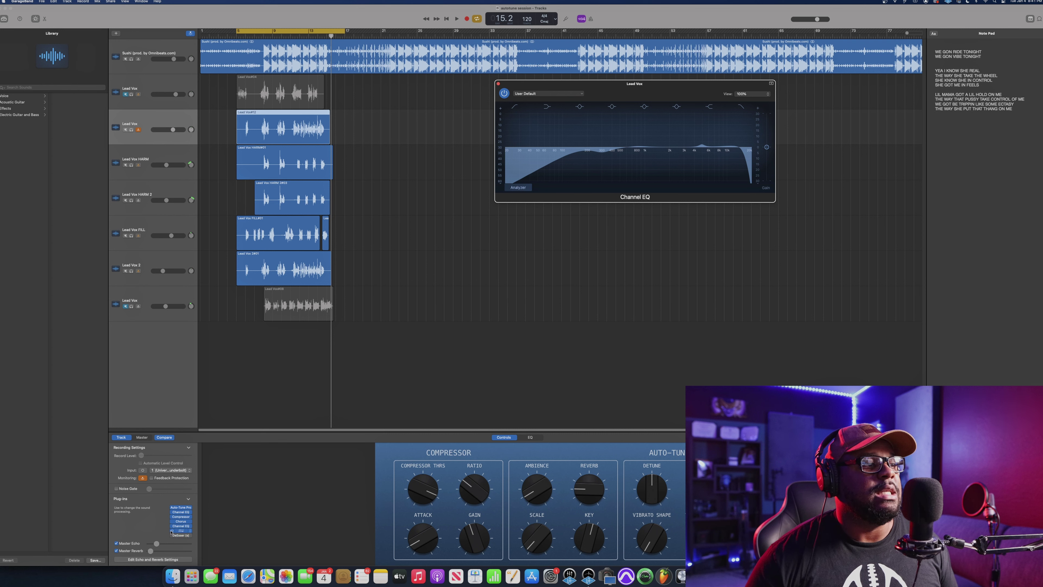
pyautogui.click(172, 516)
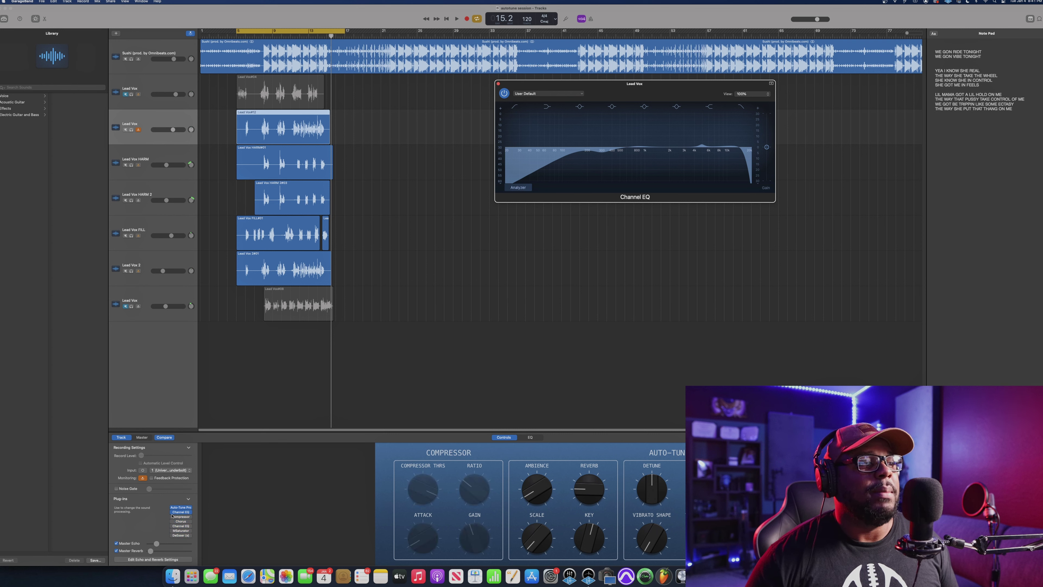
pyautogui.click(172, 511)
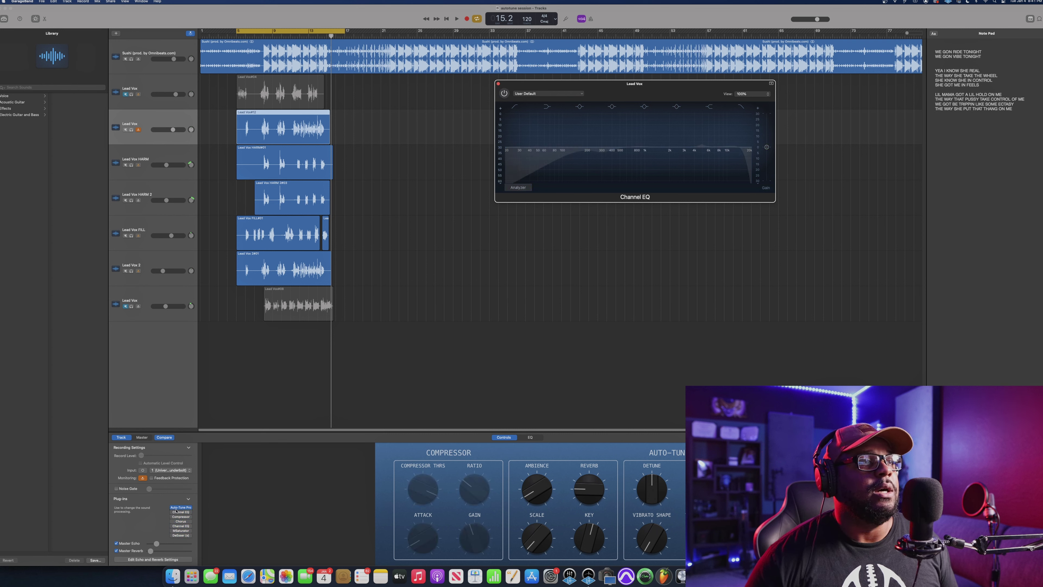
# Mute the Lead Vox HARM, HARM 2, FILL and Lead Vox 2 tracks during playback to hear the lead alone.
pyautogui.press('space')
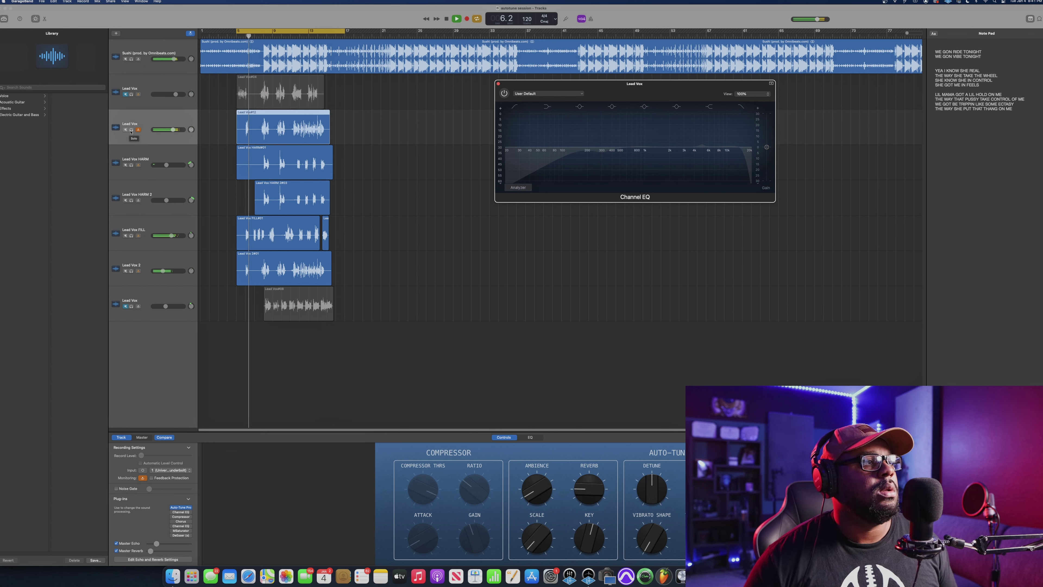
pyautogui.click(125, 165)
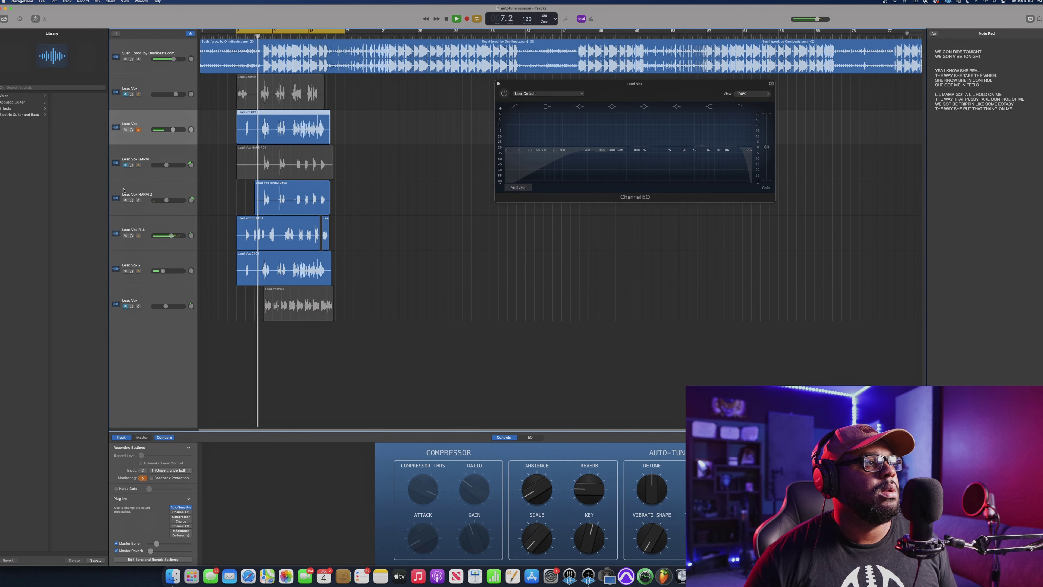
pyautogui.click(125, 201)
pyautogui.click(125, 236)
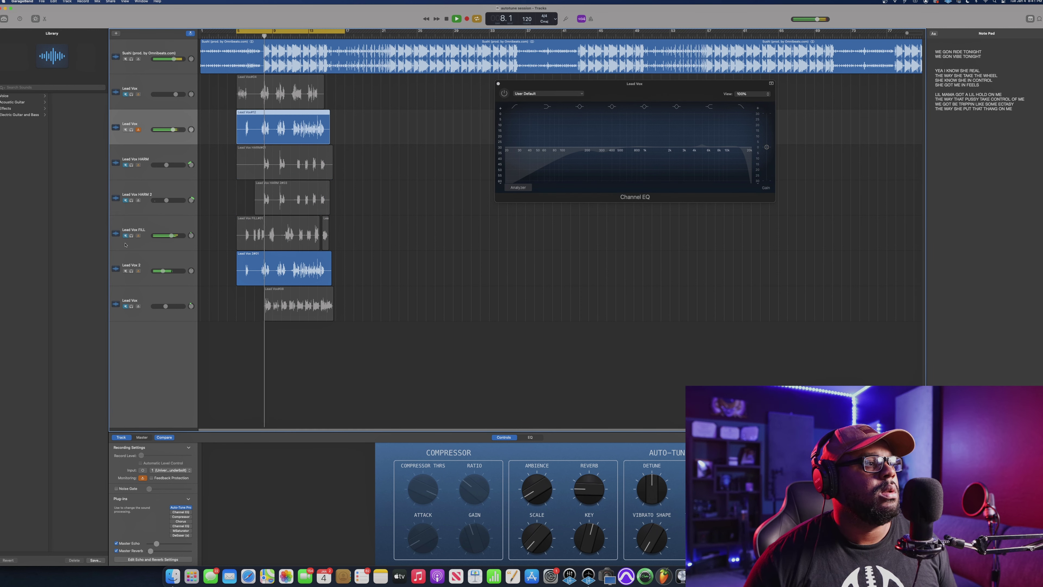
pyautogui.click(125, 271)
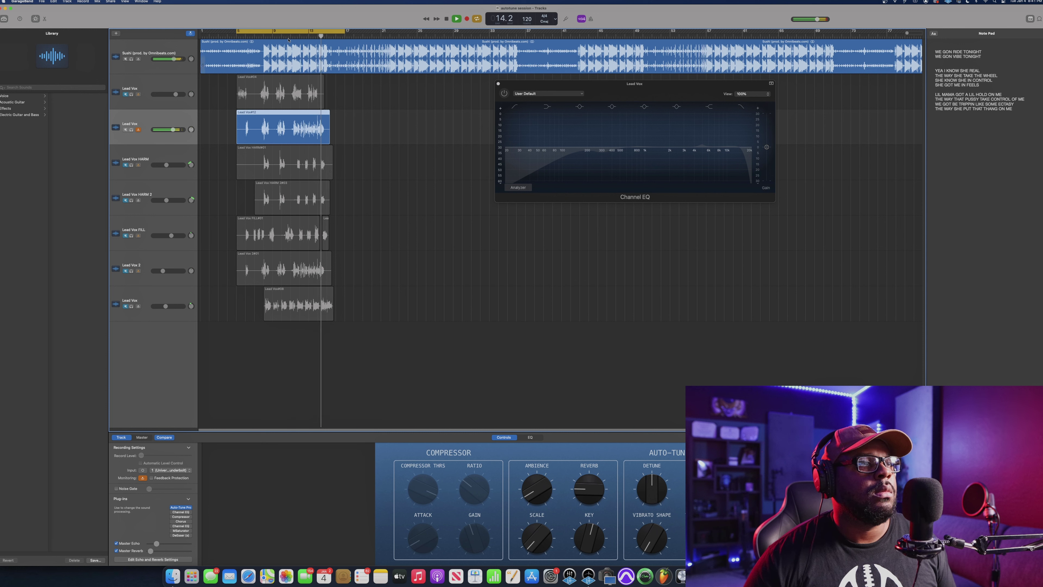
pyautogui.press('space')
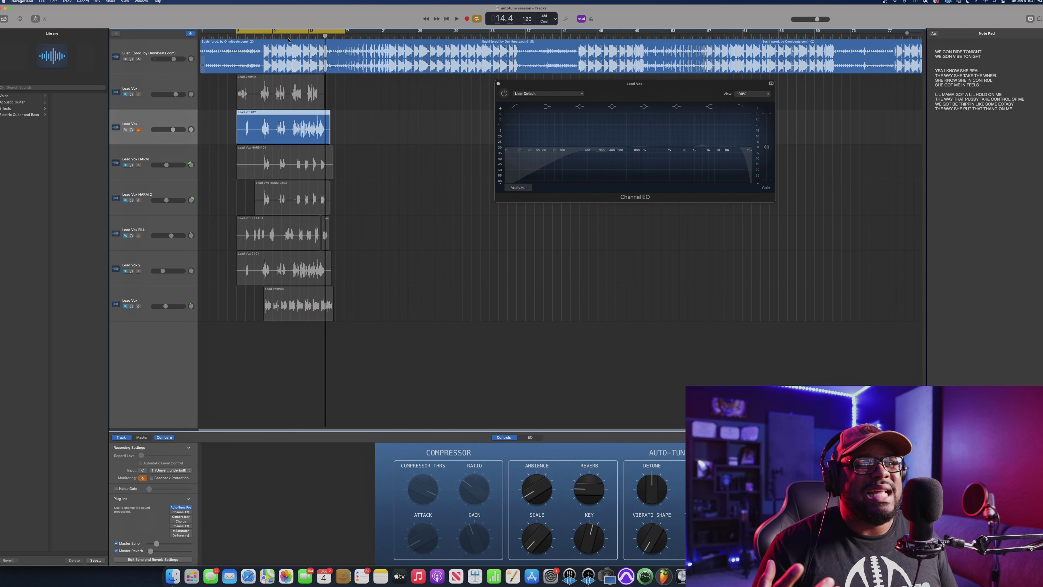
# Move the cycle start to about bar 11, and re-enable the bypassed Lead Vox plug-ins one by one during playback.
pyautogui.moveTo(176, 512)
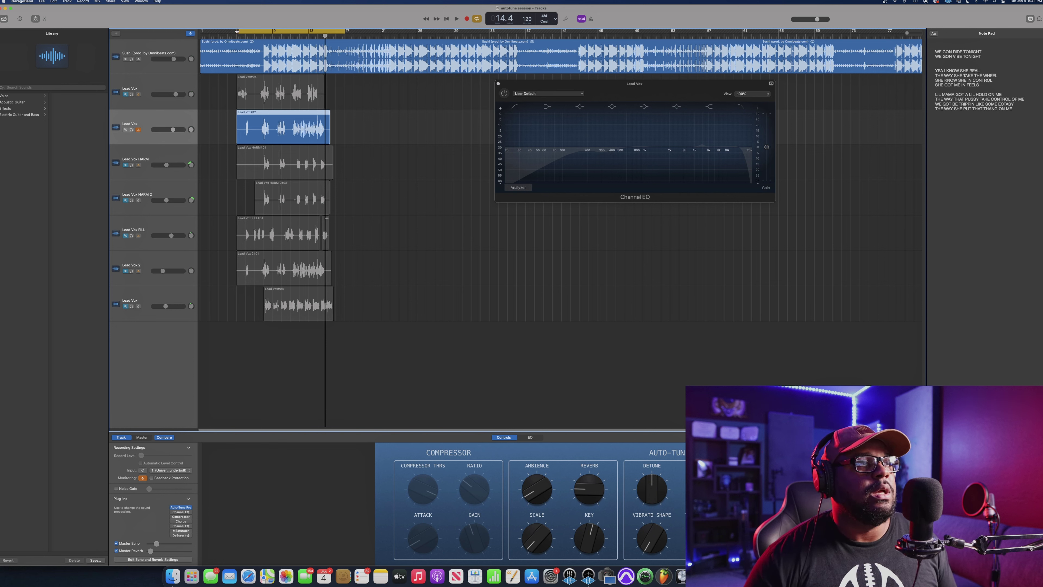
pyautogui.moveTo(236, 31); pyautogui.dragTo(292, 46)
pyautogui.moveTo(172, 513)
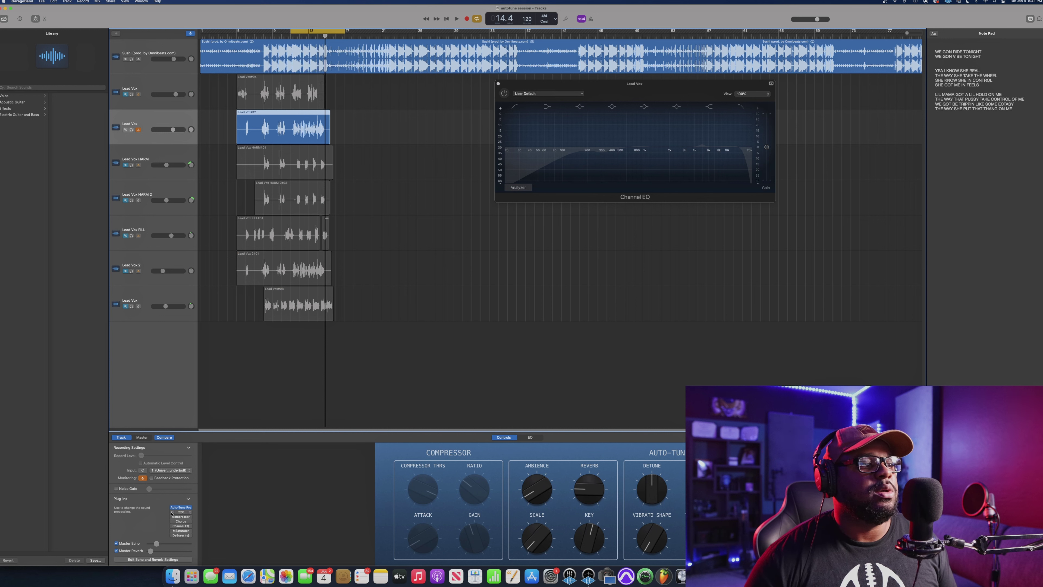
pyautogui.press('space')
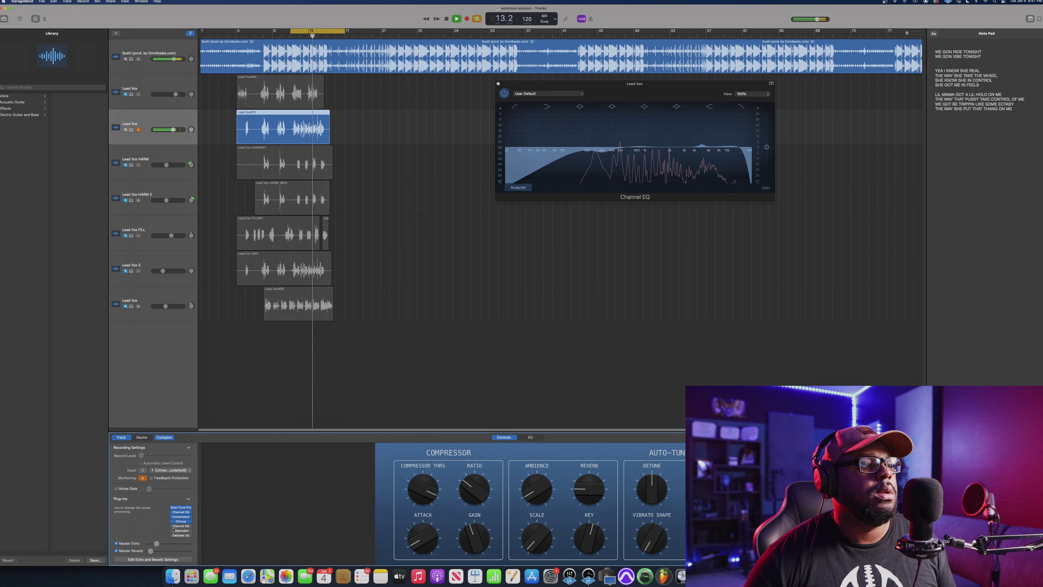
pyautogui.click(172, 517)
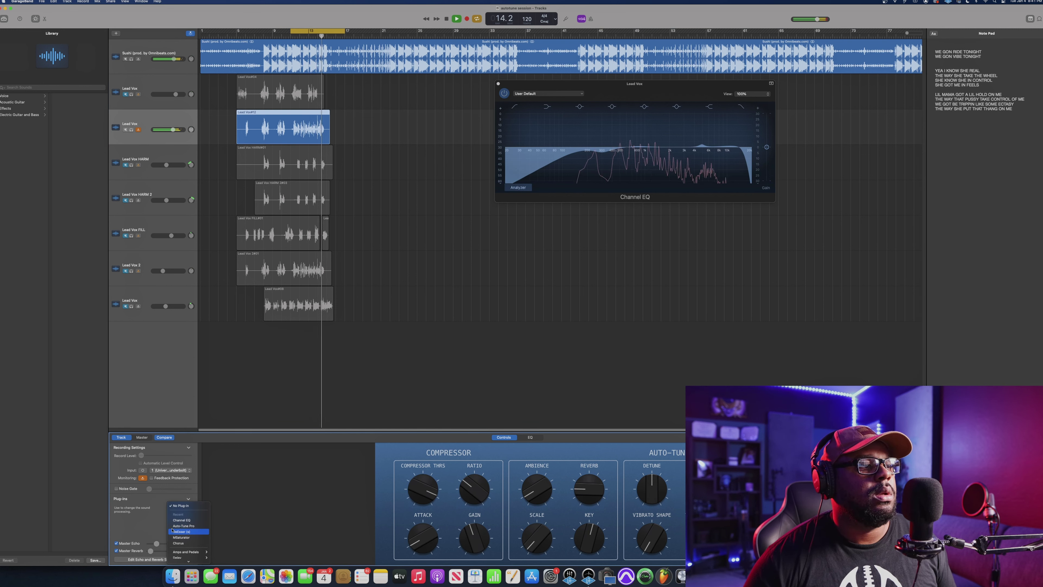
pyautogui.click(170, 522)
pyautogui.press('space')
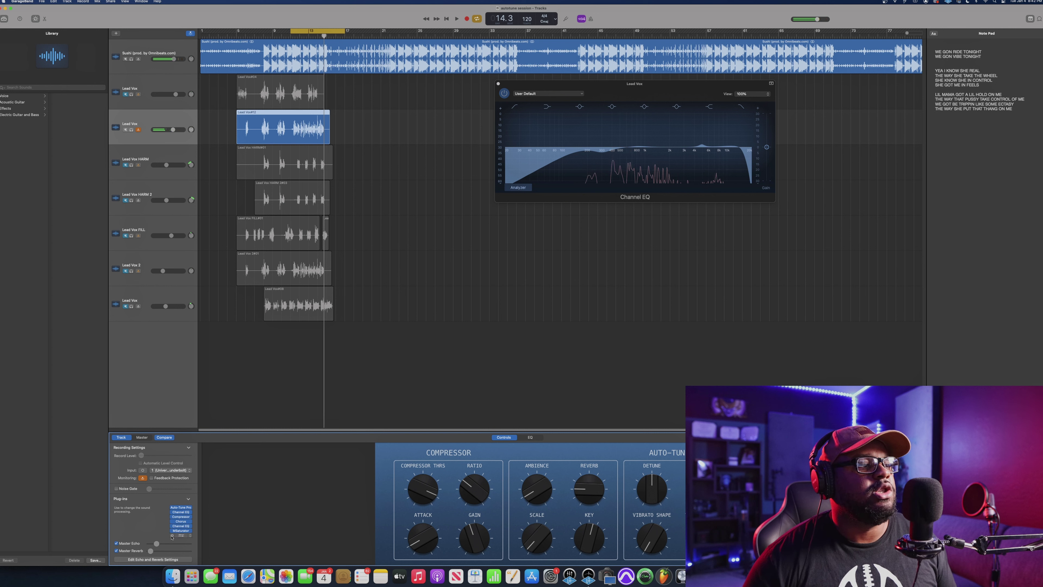
# Replay the cycled section to hear the Lead Vox track with its full plug-in chain.
pyautogui.press('space')
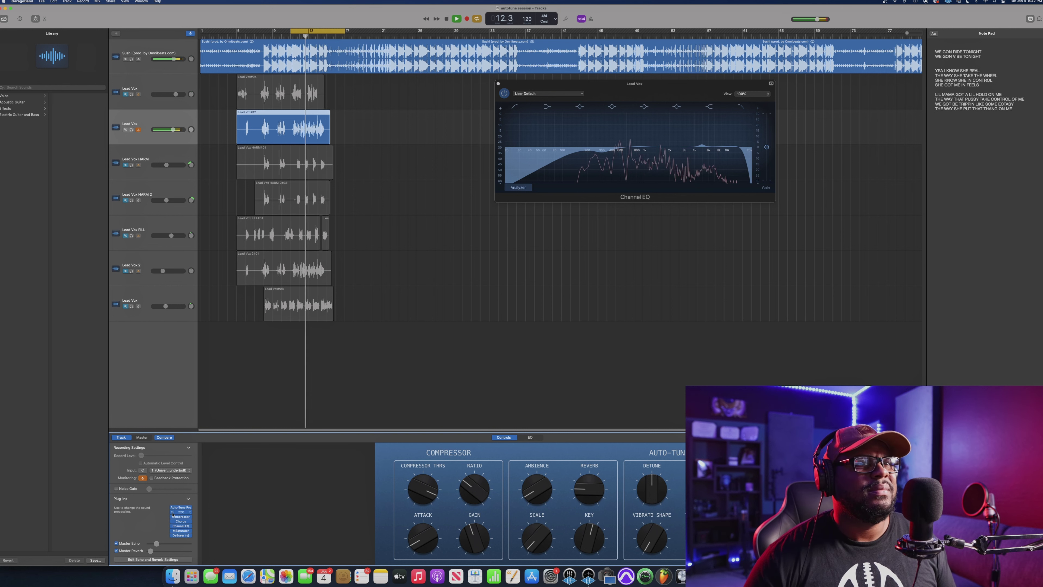
pyautogui.moveTo(173, 513)
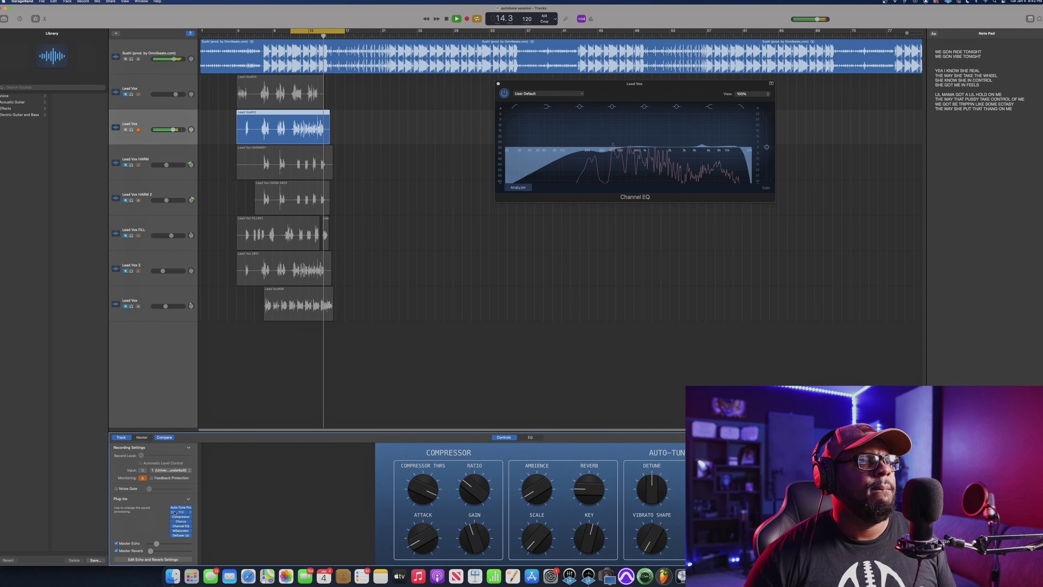
pyautogui.press('space')
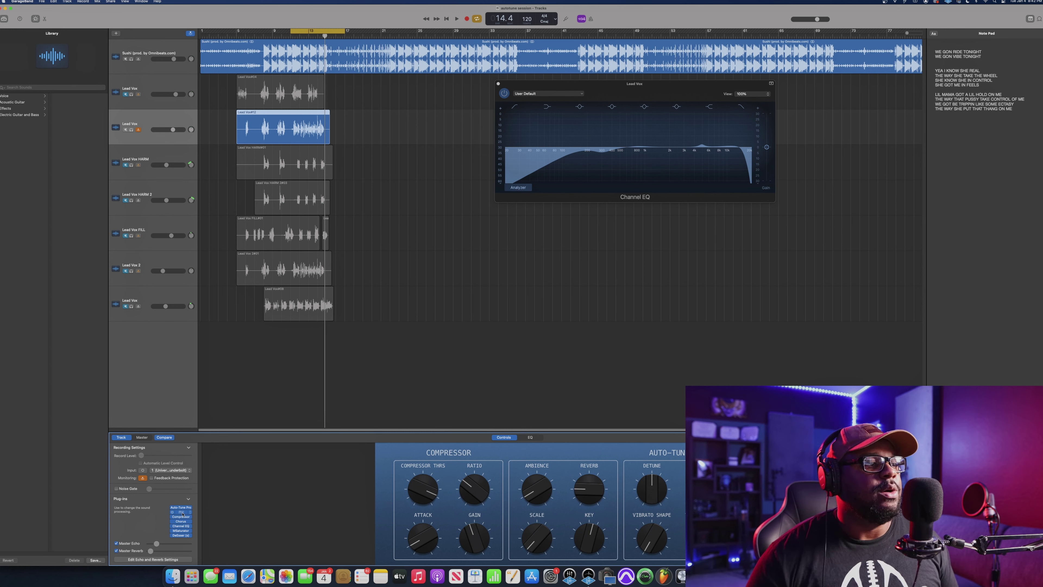
# Review the Lead Vox track's Channel EQ and Compressor settings, and play the cycled section.
pyautogui.click(181, 512)
pyautogui.click(182, 514)
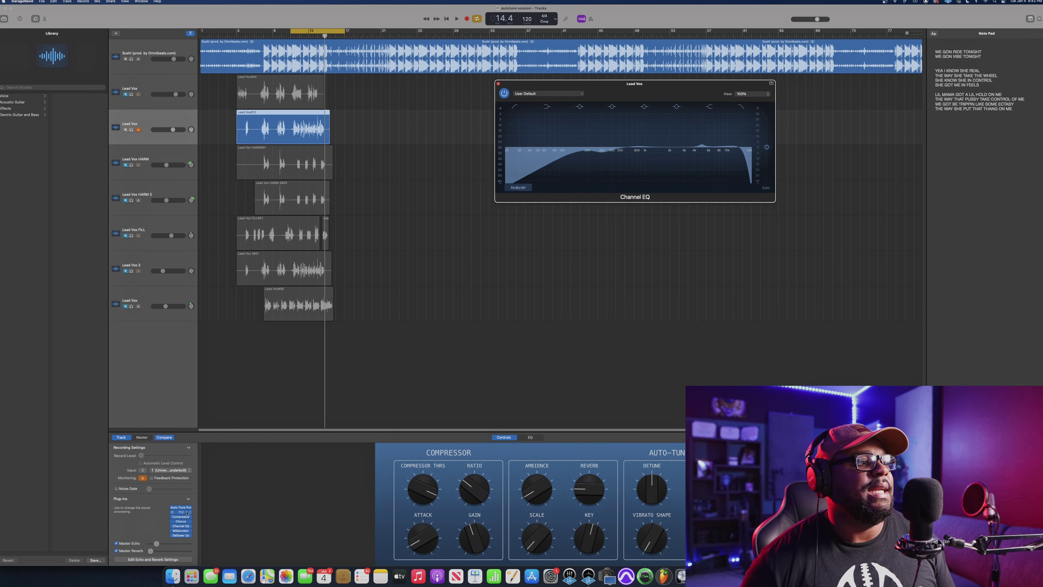
pyautogui.click(183, 517)
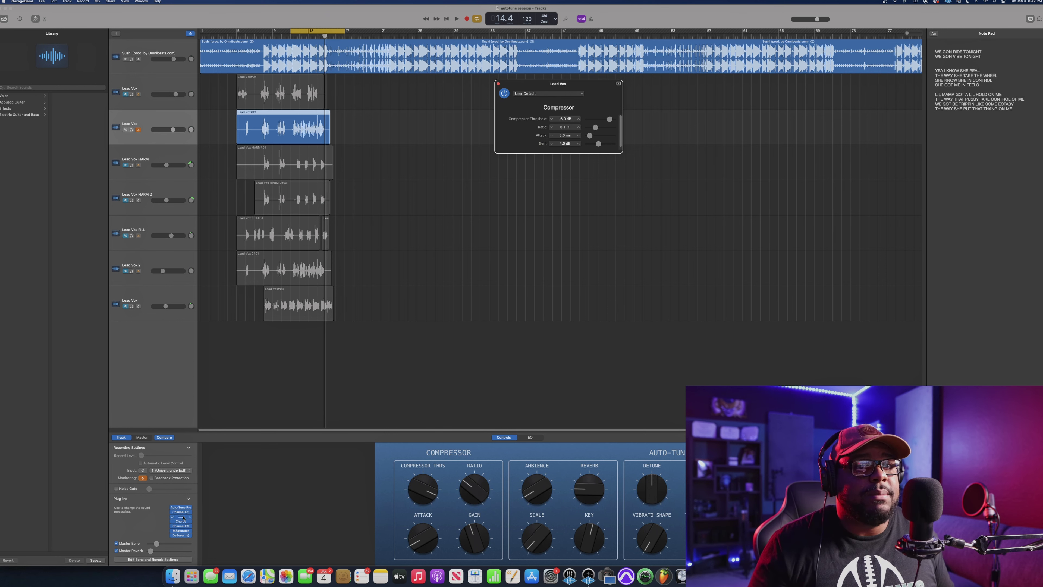
pyautogui.press('space')
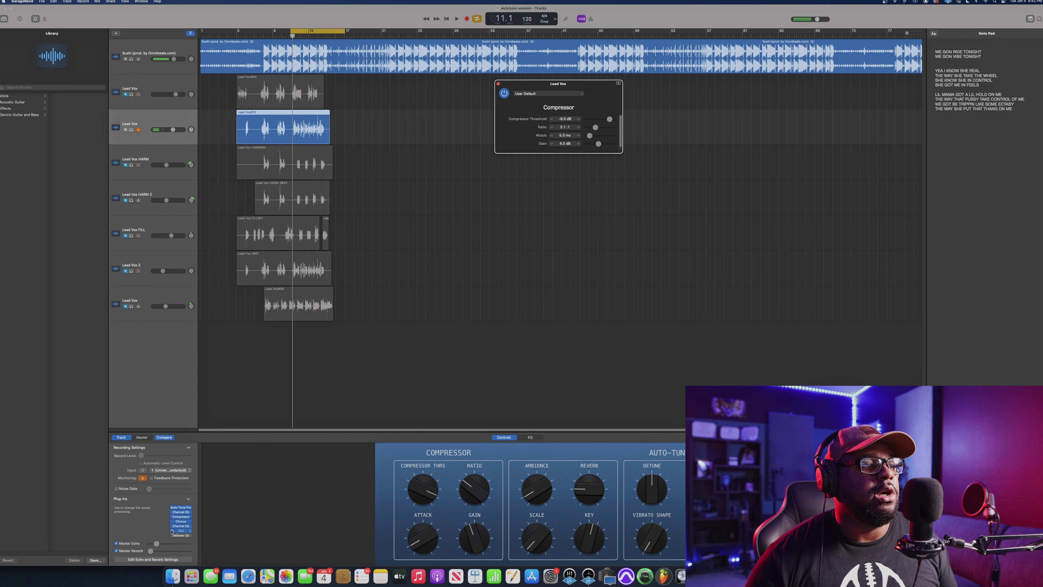
# Bypass the Lead Vox plug-ins from the Compressor through the end of the chain, and play the cycled section without them.
pyautogui.click(173, 517)
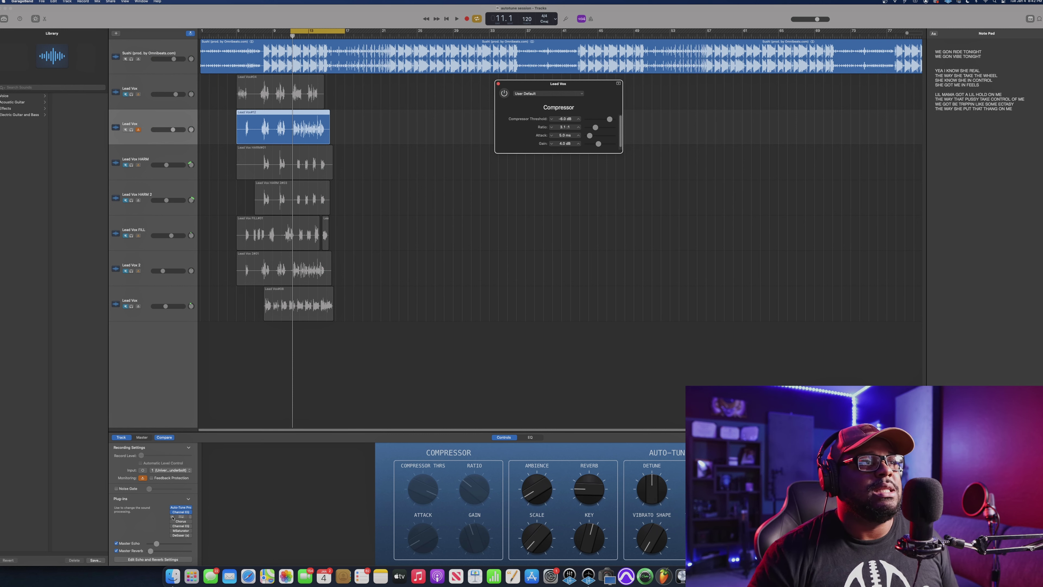
pyautogui.press('space')
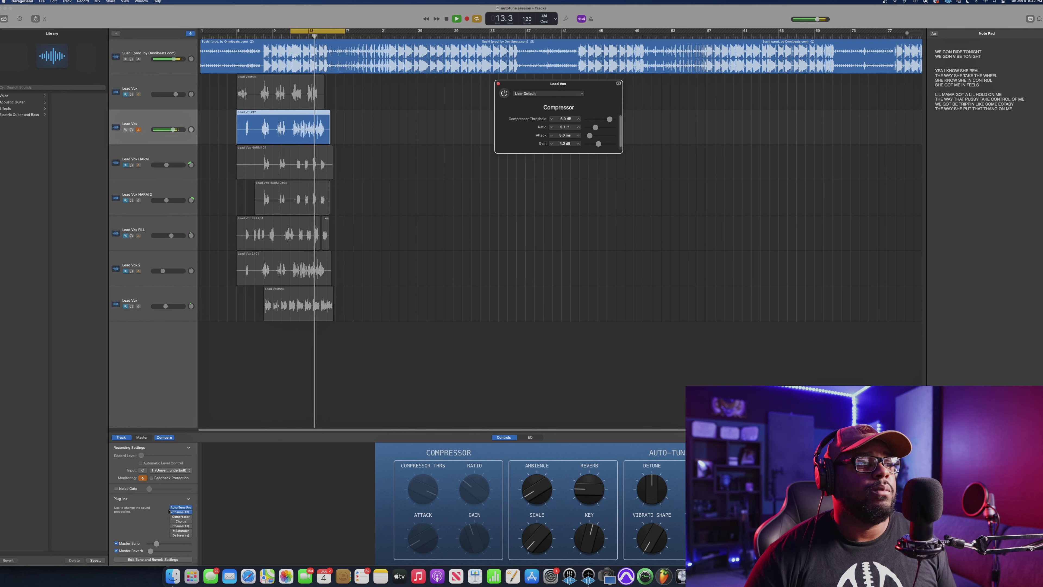
pyautogui.moveTo(171, 512)
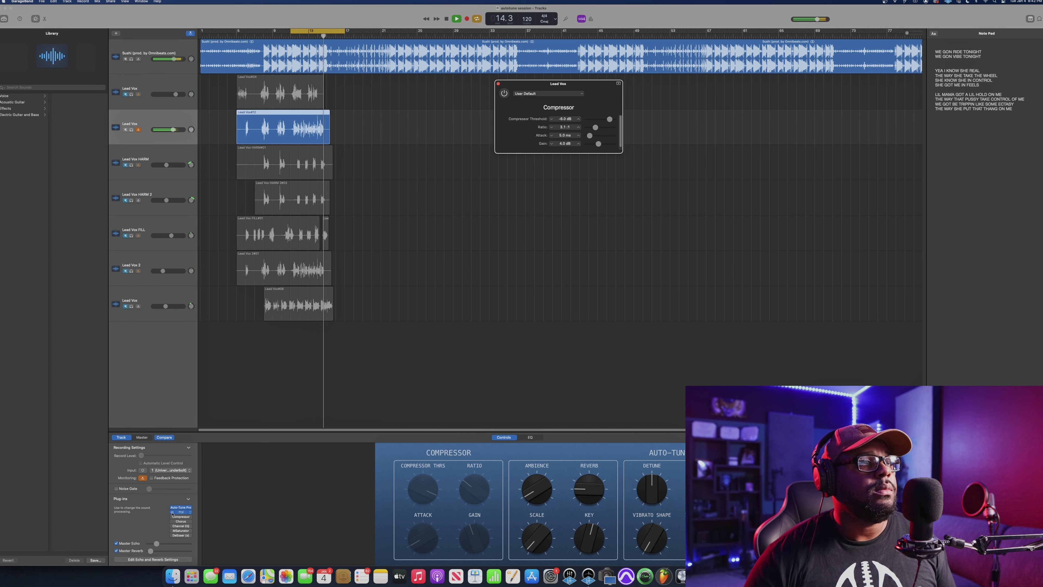
pyautogui.press('space')
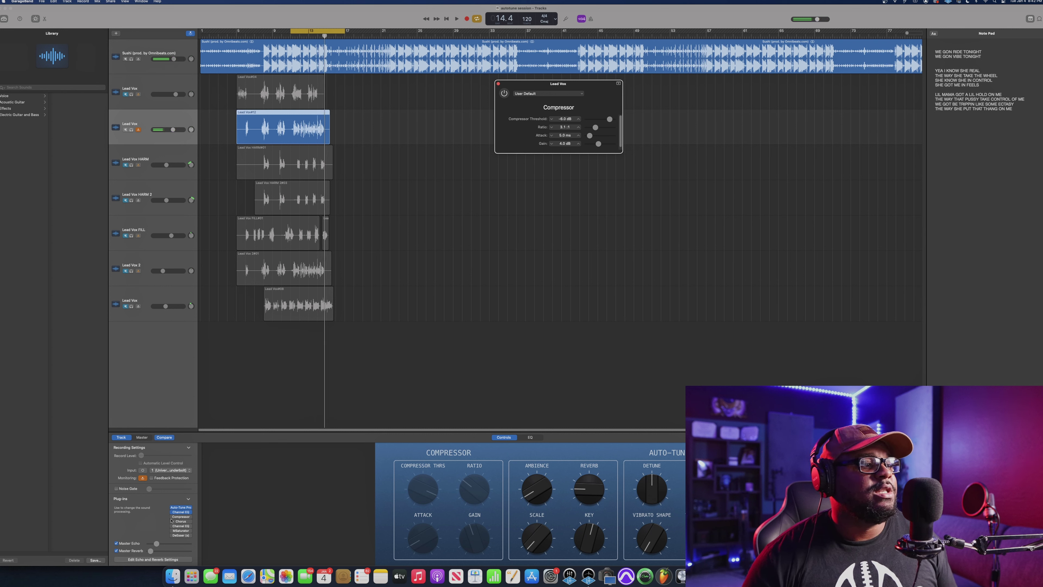
# Play the cycled section while switching the Lead Vox Compressor off and back on to compare the sound.
pyautogui.press('space')
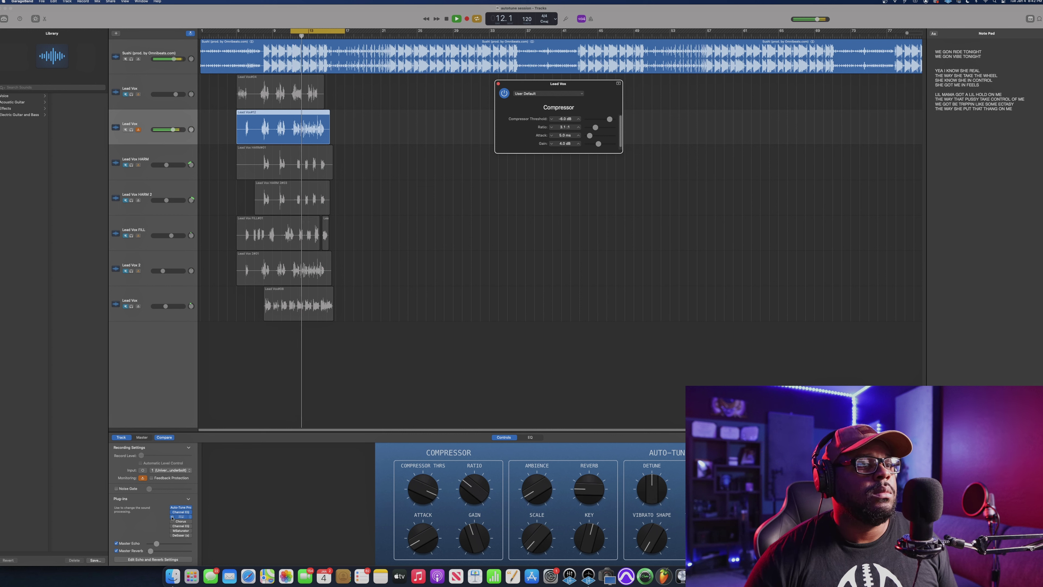
pyautogui.click(172, 517)
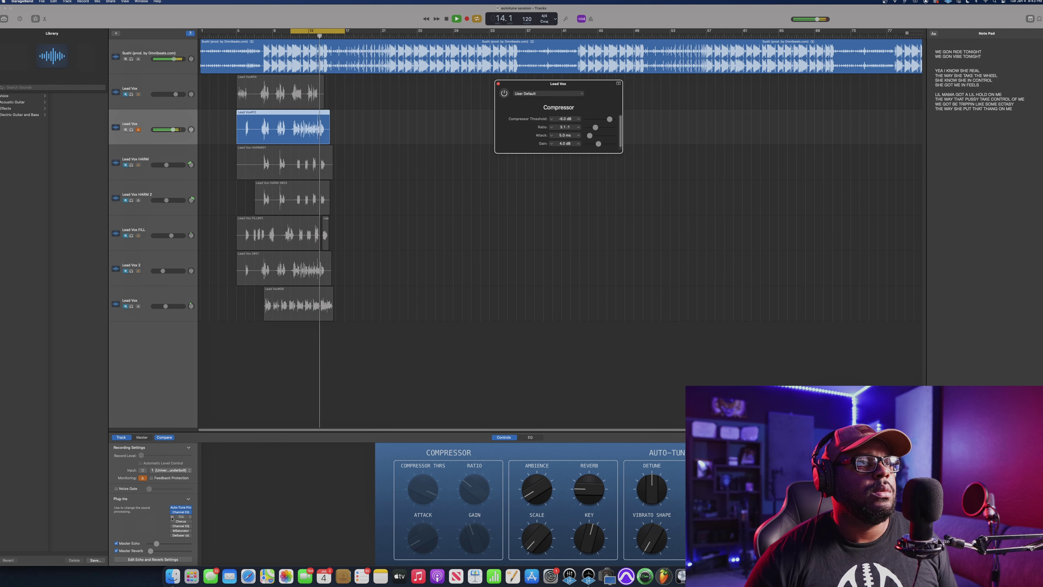
pyautogui.press('space')
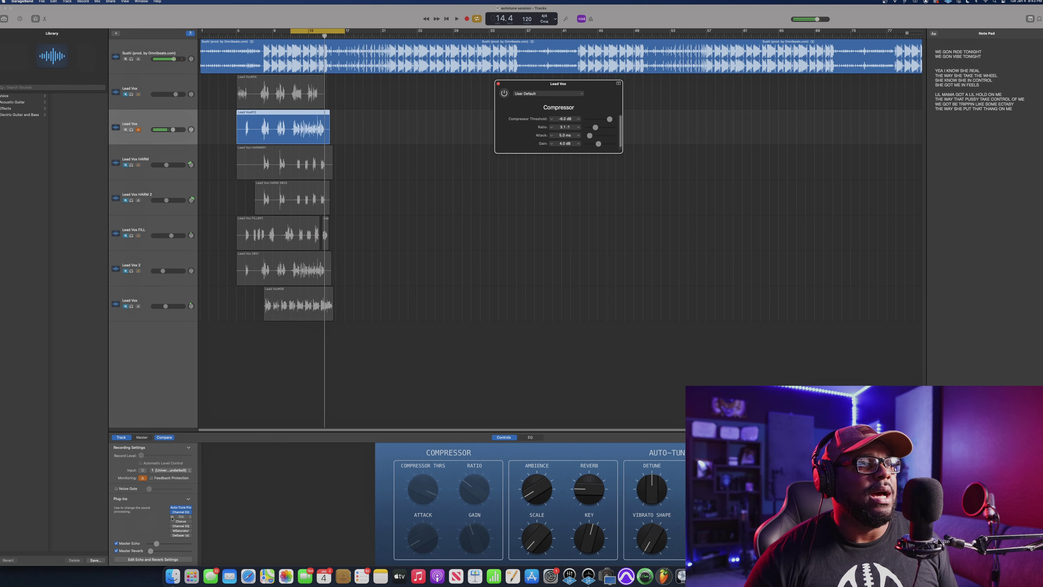
pyautogui.press('space')
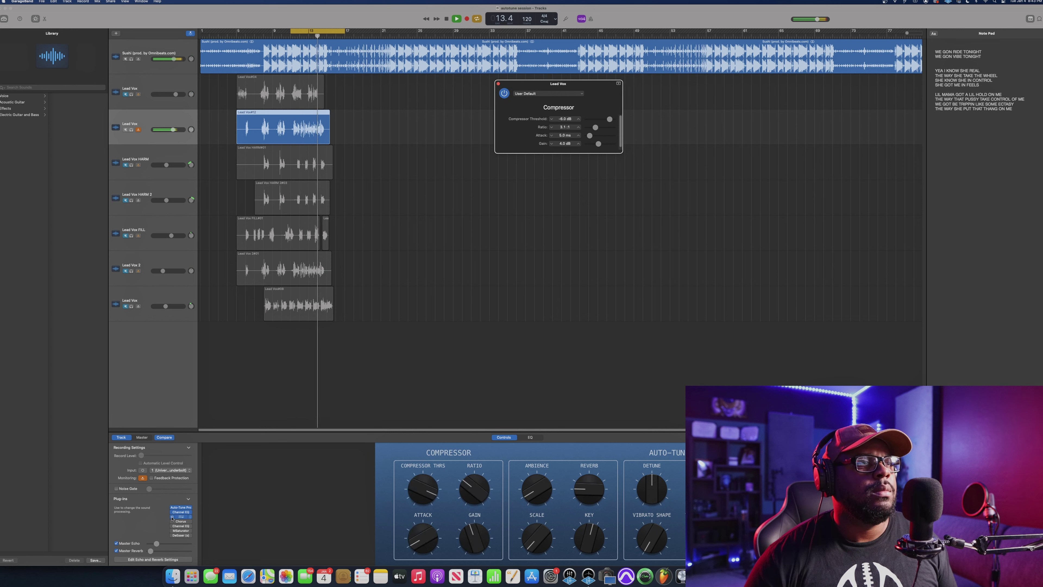
pyautogui.press('space')
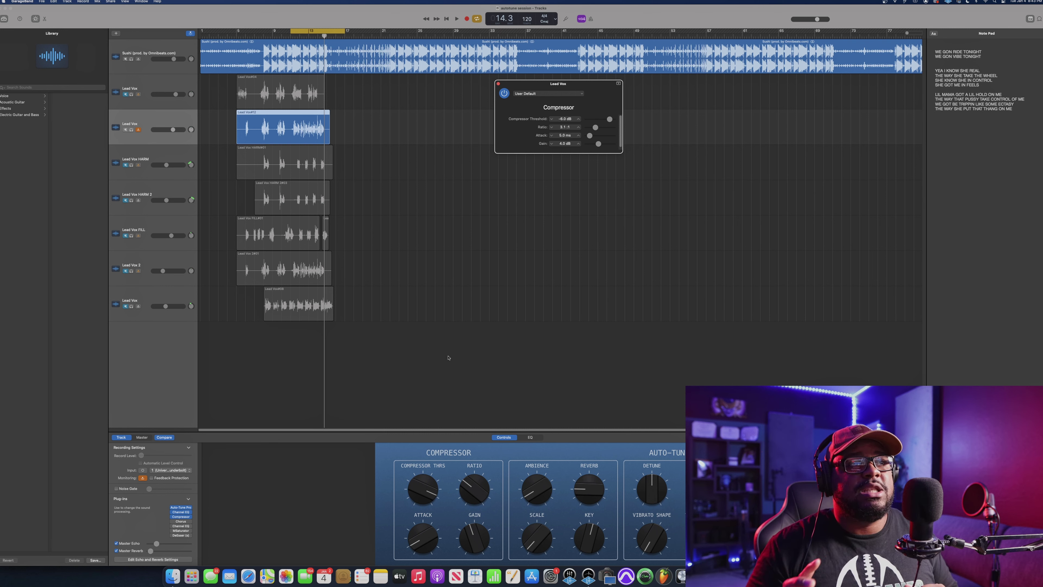
# Save the Lead Vox Compressor settings as a preset named UDE VIBE COMP, and check for it in the preset list.
pyautogui.click(579, 93)
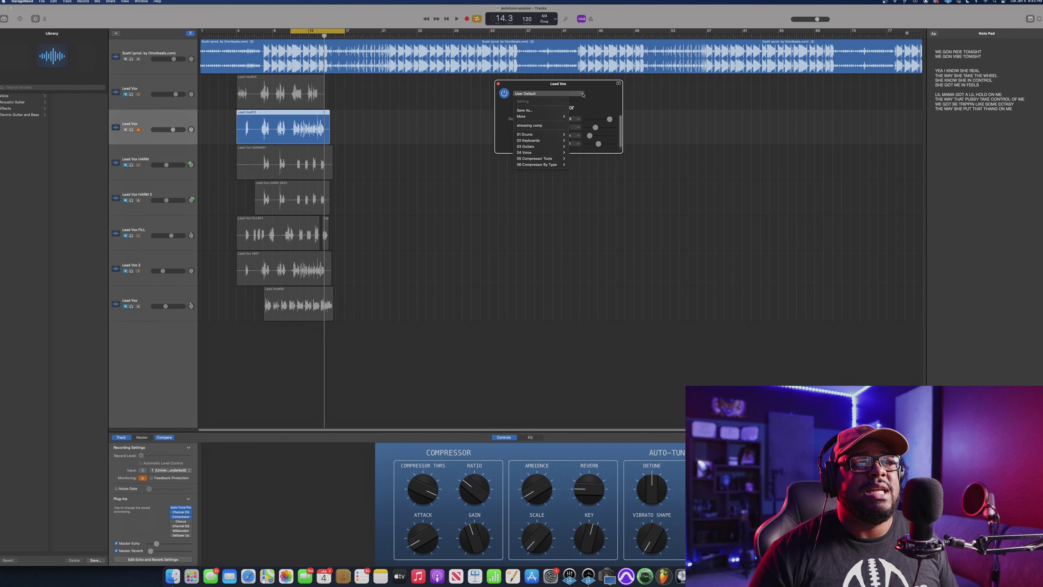
pyautogui.click(555, 110)
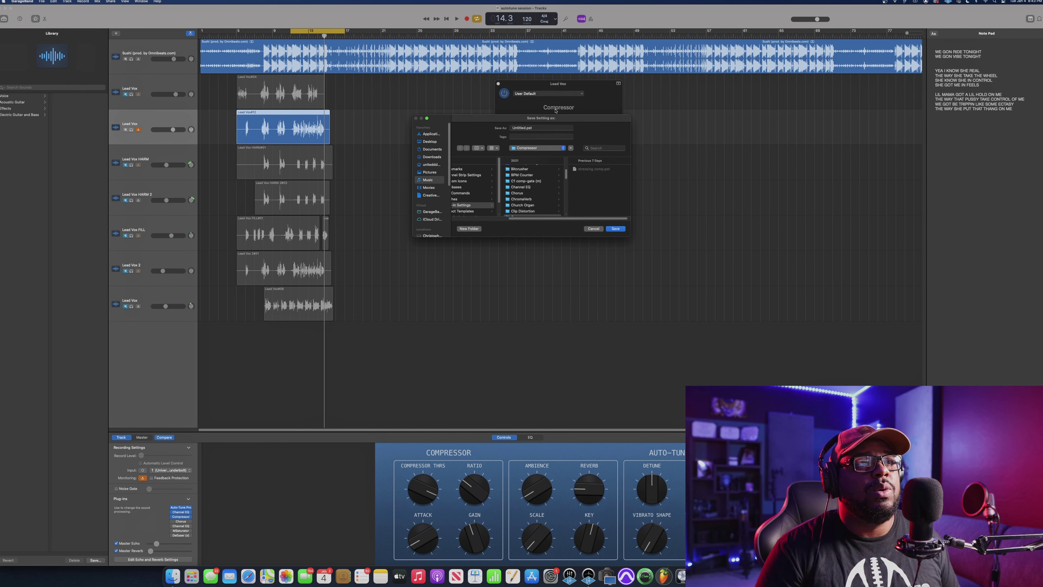
pyautogui.doubleClick(520, 127)
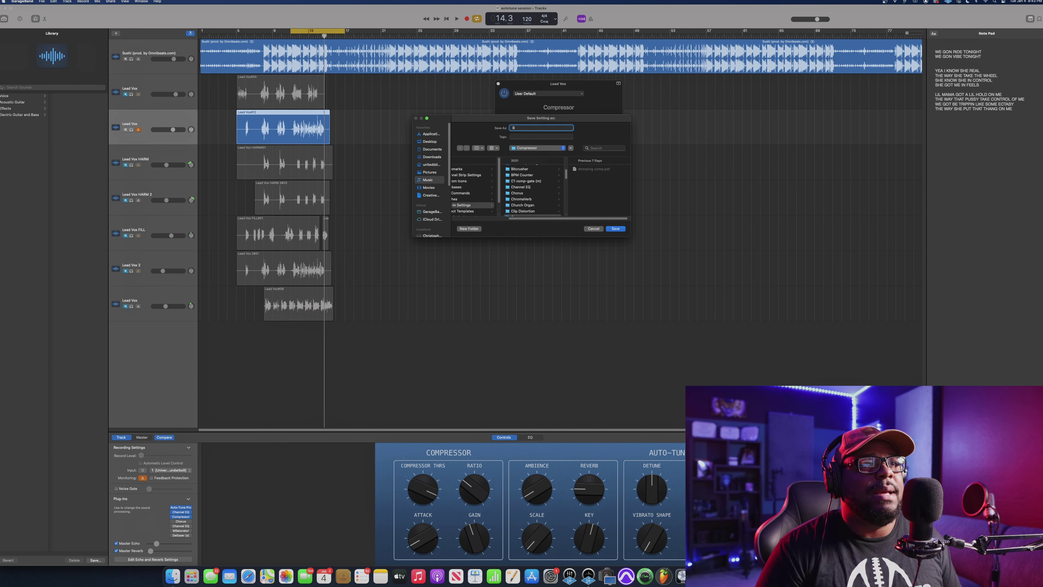
pyautogui.press('BackSpace')
pyautogui.press('BackSpace')
pyautogui.write('UDE')
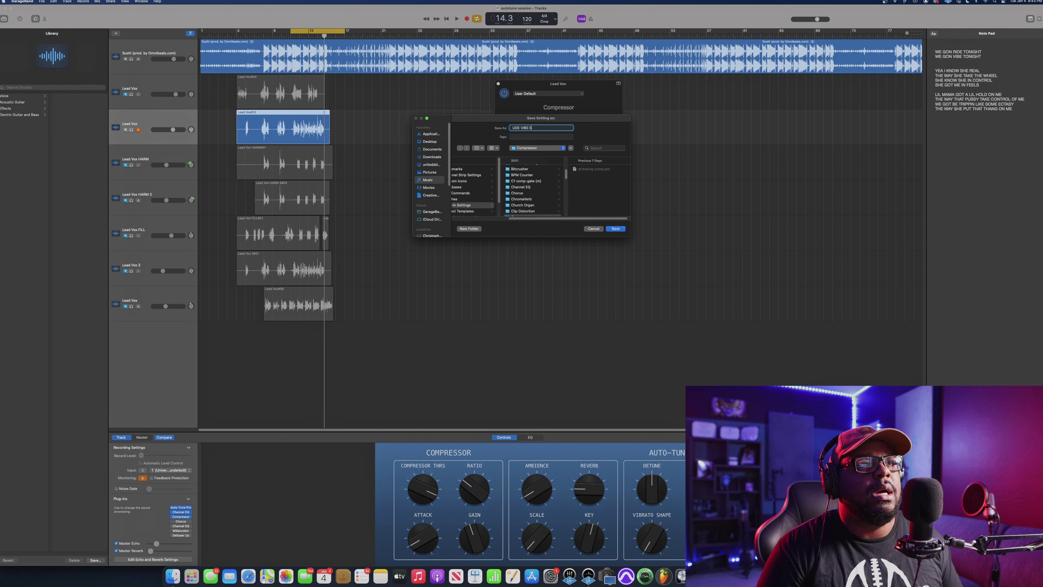
pyautogui.write(' VIBE COMP')
pyautogui.press('Return')
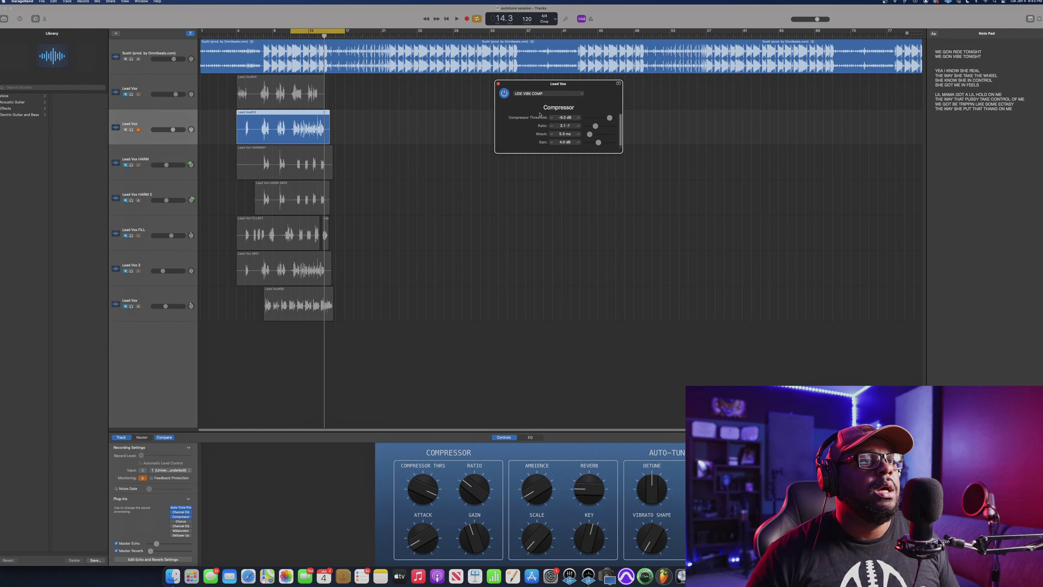
pyautogui.click(582, 93)
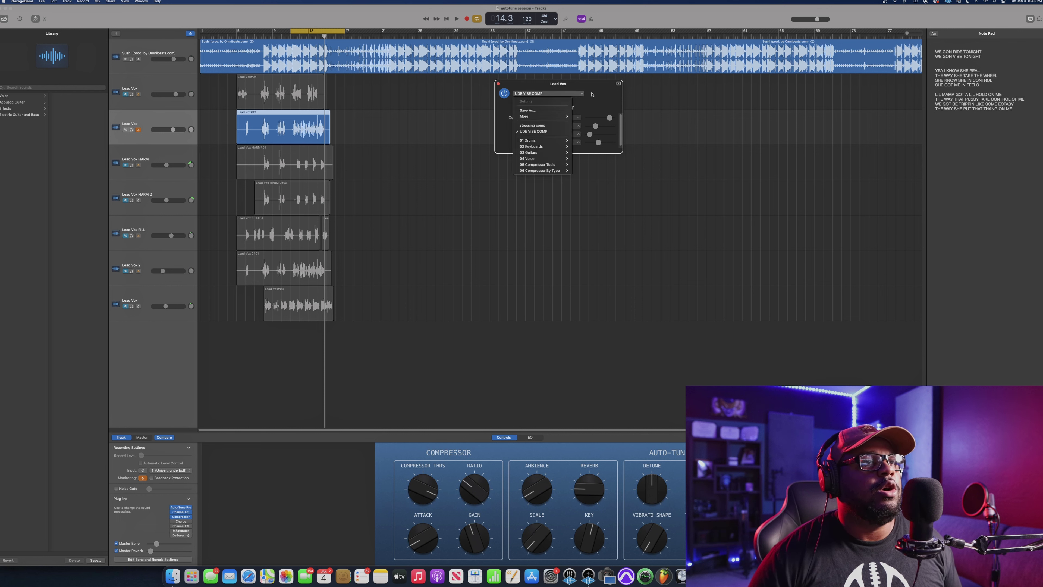
# Remove the Compressor from the Lead Vox chain and insert a fresh Dynamics Compressor in the same slot.
pyautogui.click(186, 507)
pyautogui.click(181, 517)
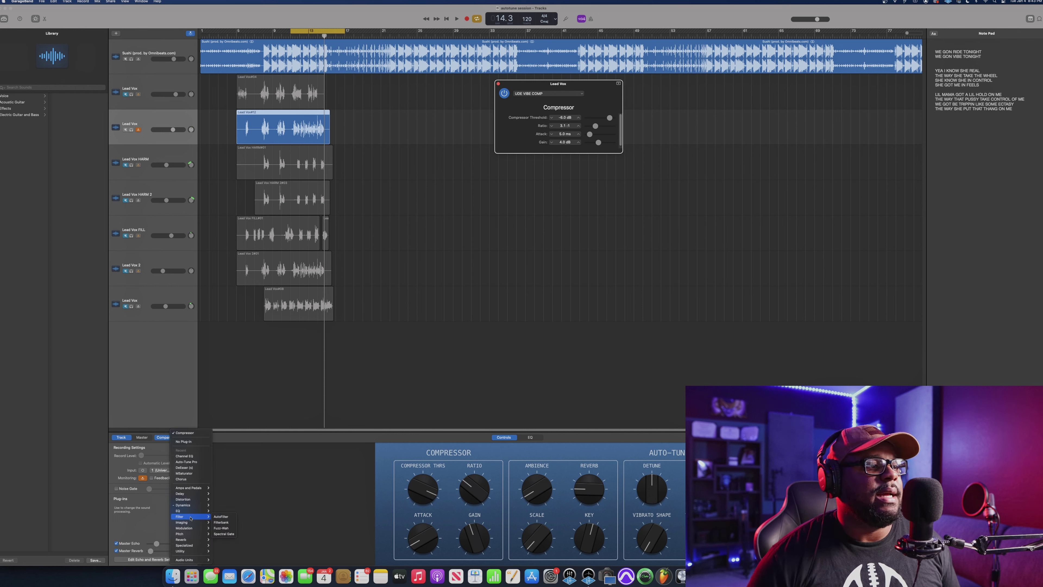
pyautogui.click(194, 442)
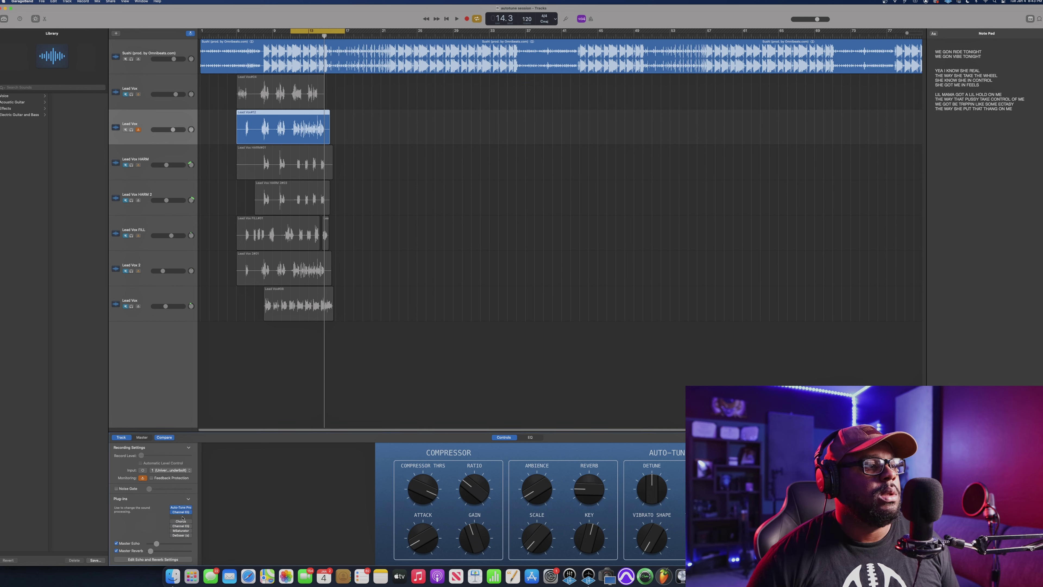
pyautogui.click(190, 516)
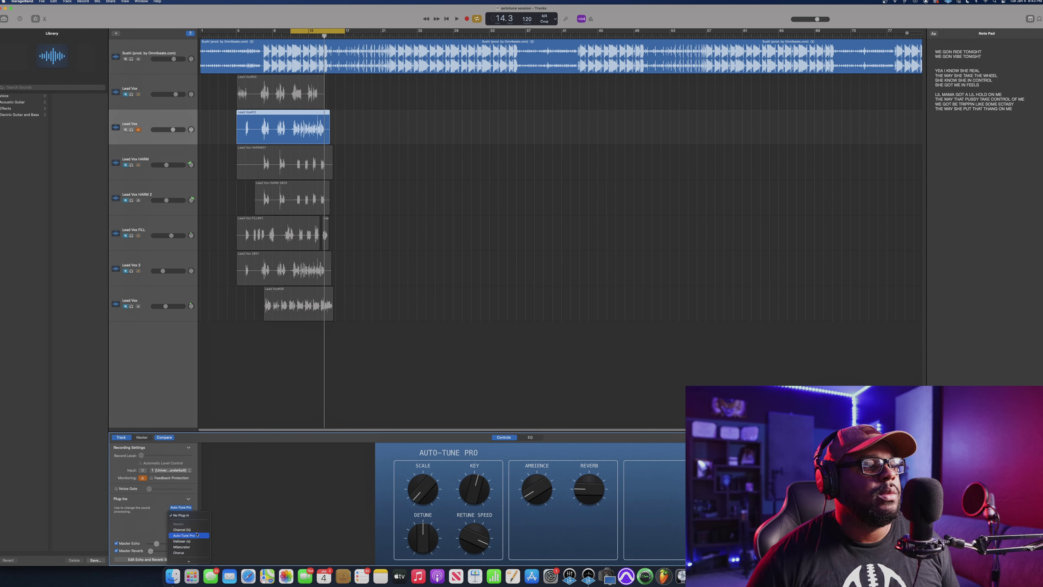
pyautogui.moveTo(192, 554)
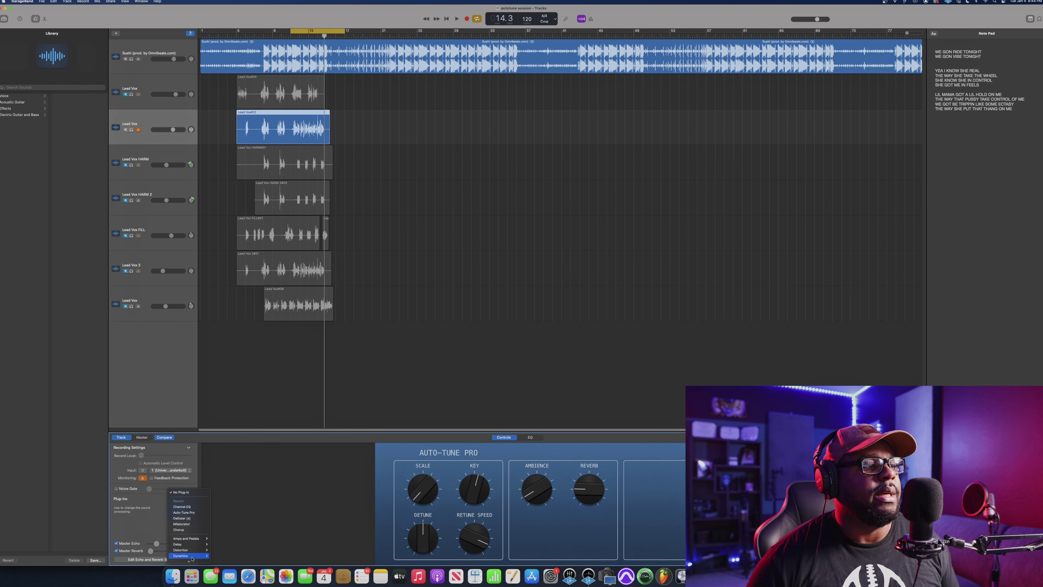
pyautogui.scroll(-1, 196, 561)
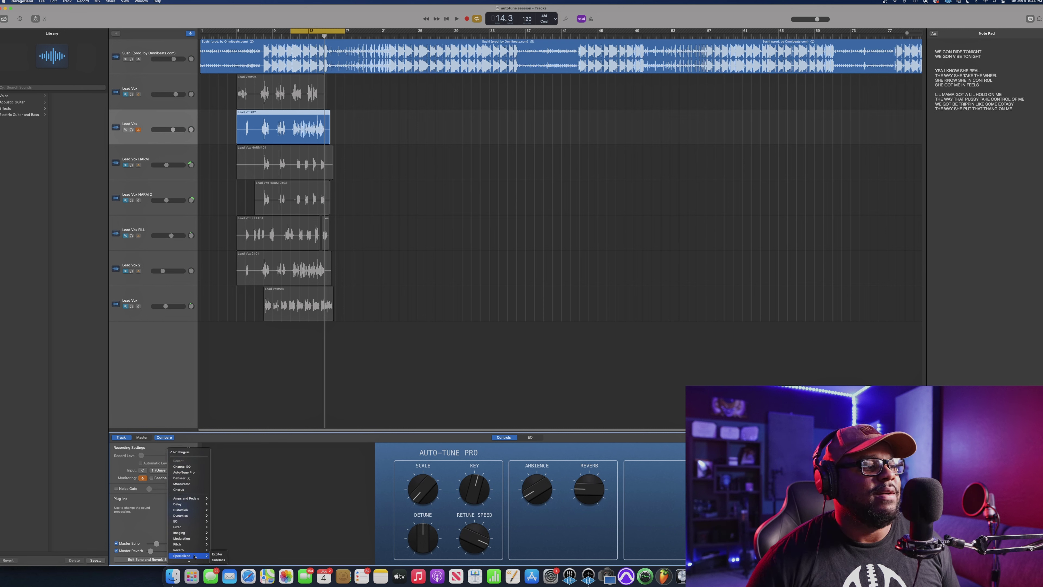
pyautogui.moveTo(191, 516)
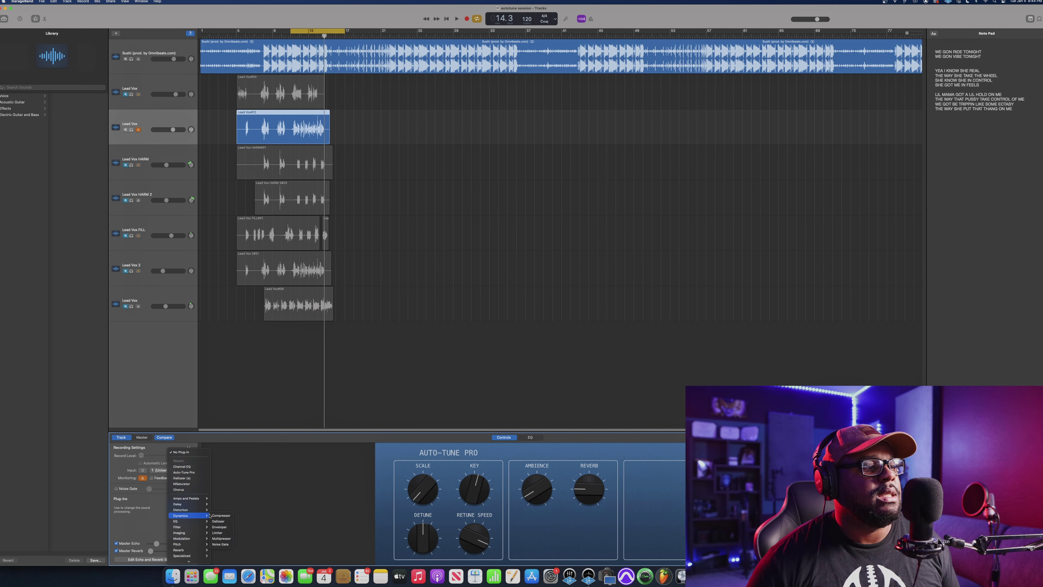
pyautogui.click(221, 515)
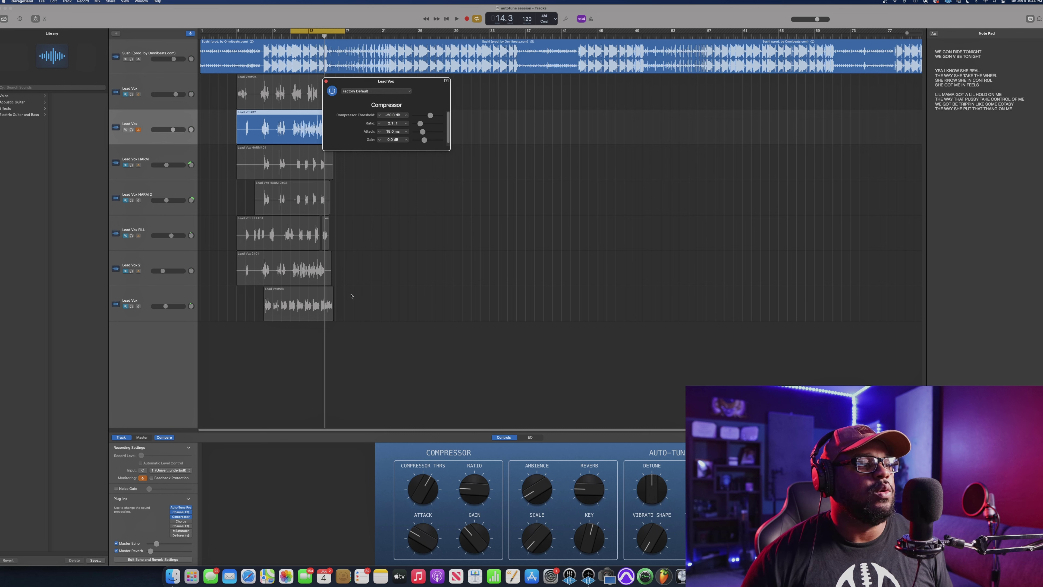
# Play the cycled section with the Factory Default Compressor enabled and bypassed to compare, leaving it enabled.
pyautogui.press('space')
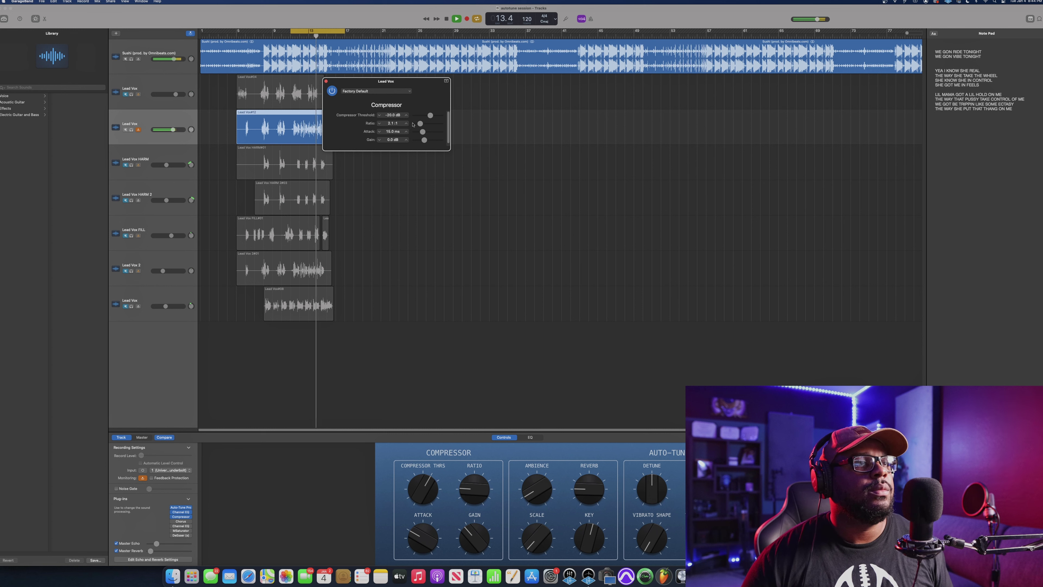
pyautogui.press('space')
pyautogui.click(333, 92)
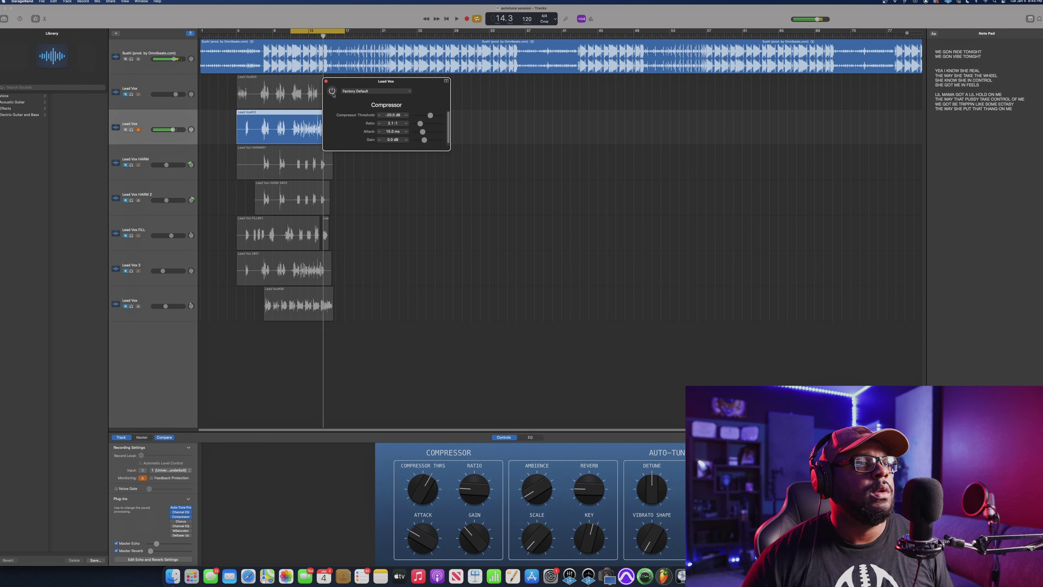
pyautogui.press('space')
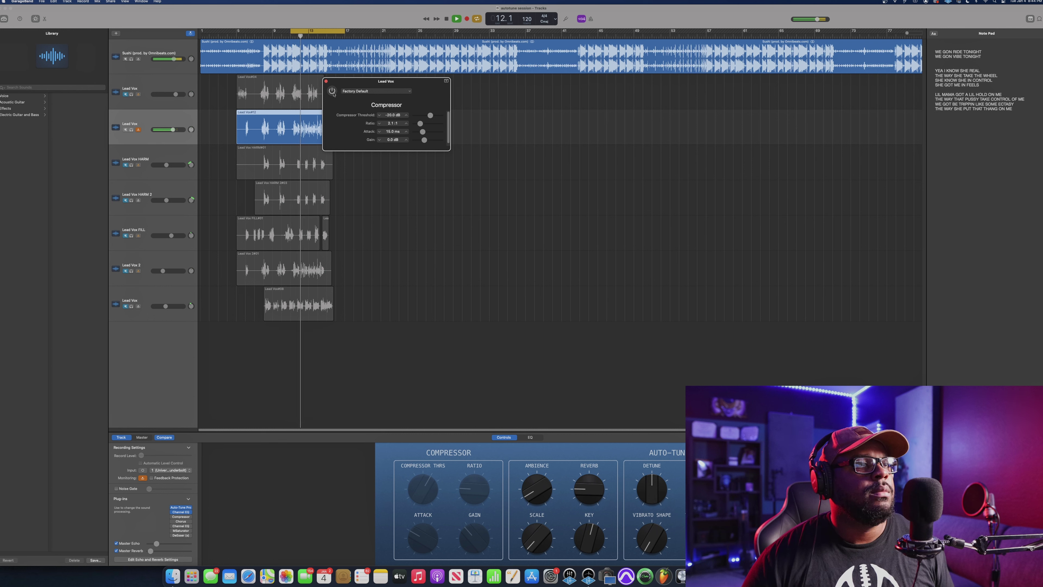
pyautogui.press('space')
pyautogui.click(332, 91)
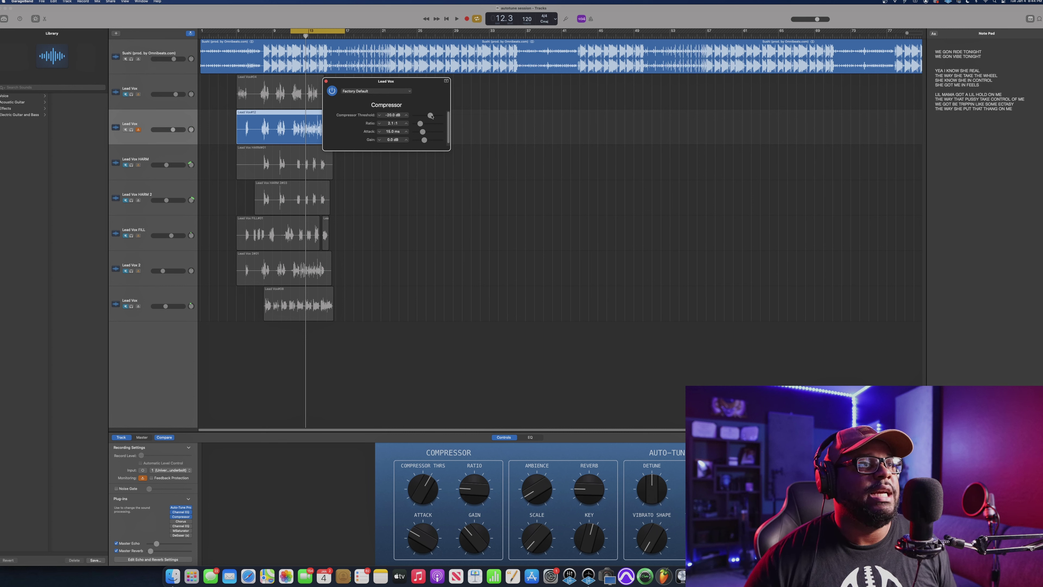
# Lower the Compressor threshold to about -50 dB during playback and listen to the cycled section.
pyautogui.press('space')
pyautogui.moveTo(432, 115); pyautogui.dragTo(416, 120)
pyautogui.press('space')
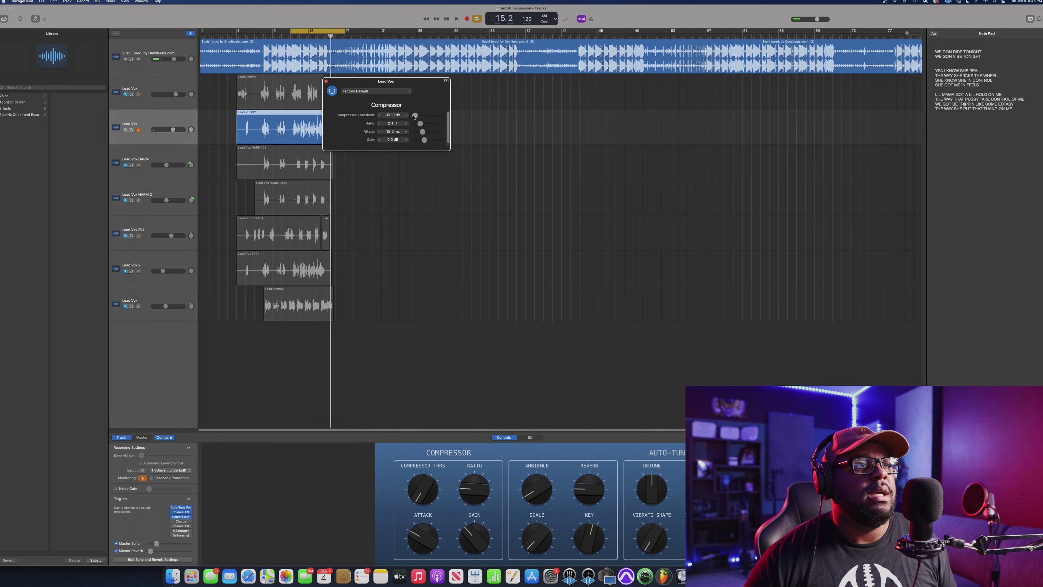
pyautogui.press('space')
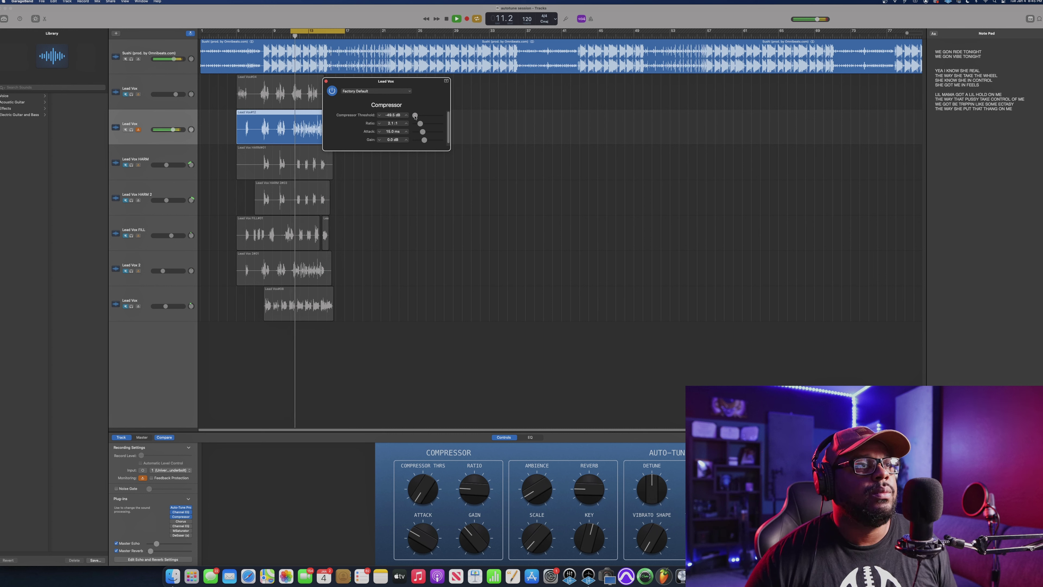
# Raise the Compressor threshold to -6.0 dB during playback and listen to the cycled section.
pyautogui.moveTo(415, 117); pyautogui.dragTo(438, 119)
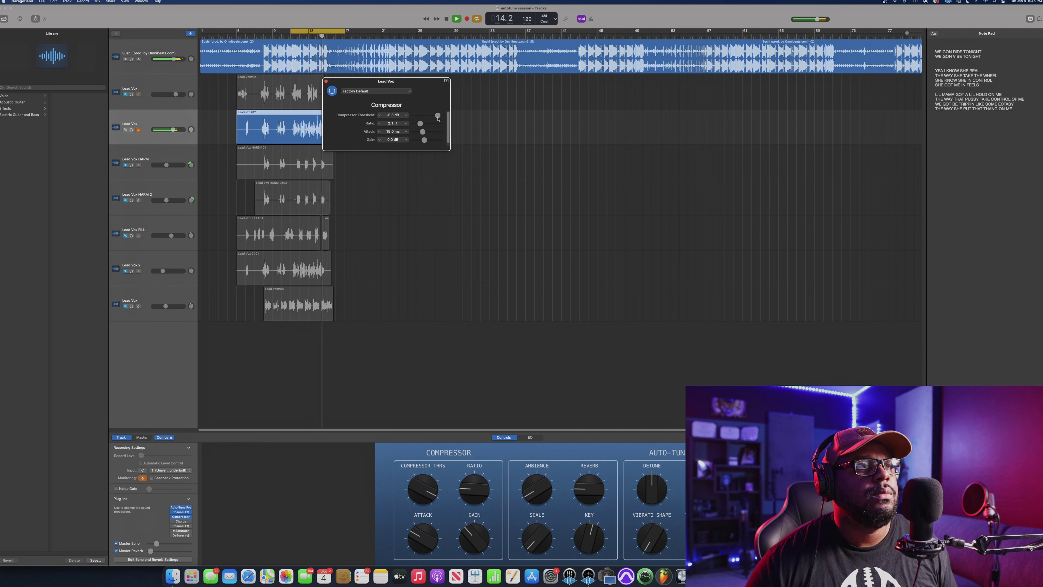
pyautogui.press('space')
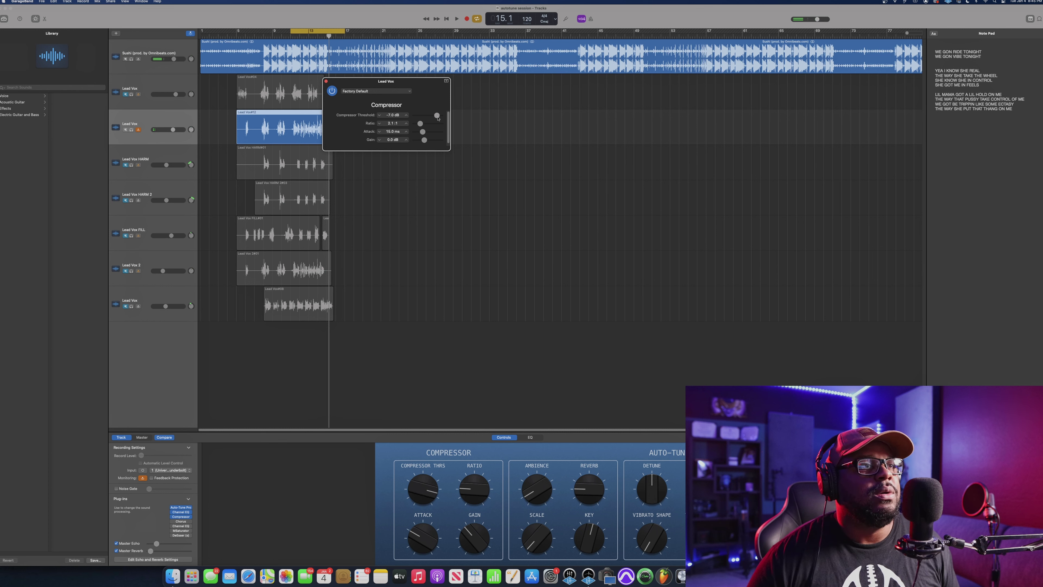
pyautogui.moveTo(437, 118); pyautogui.dragTo(438, 119)
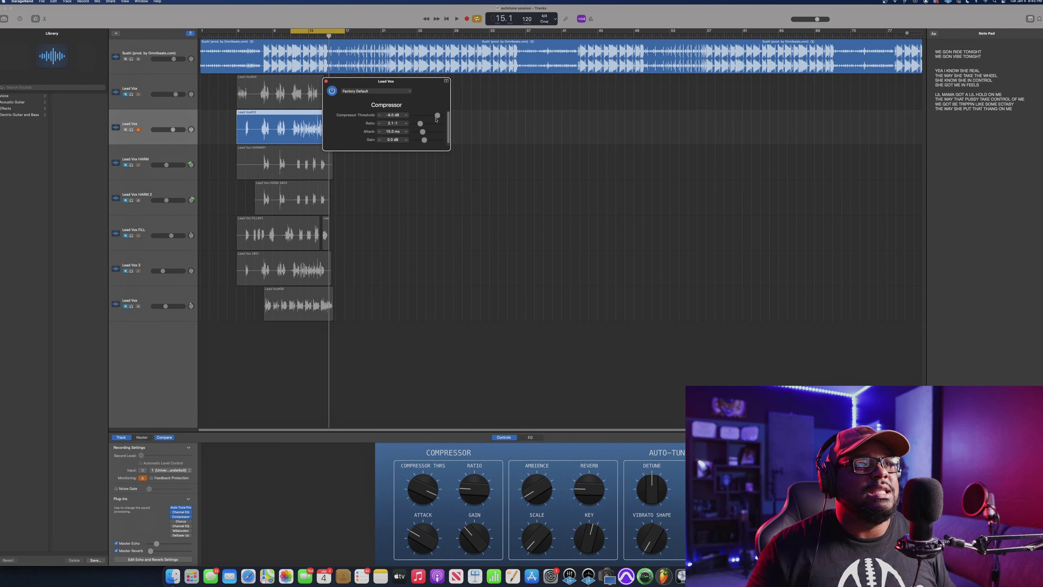
pyautogui.press('space')
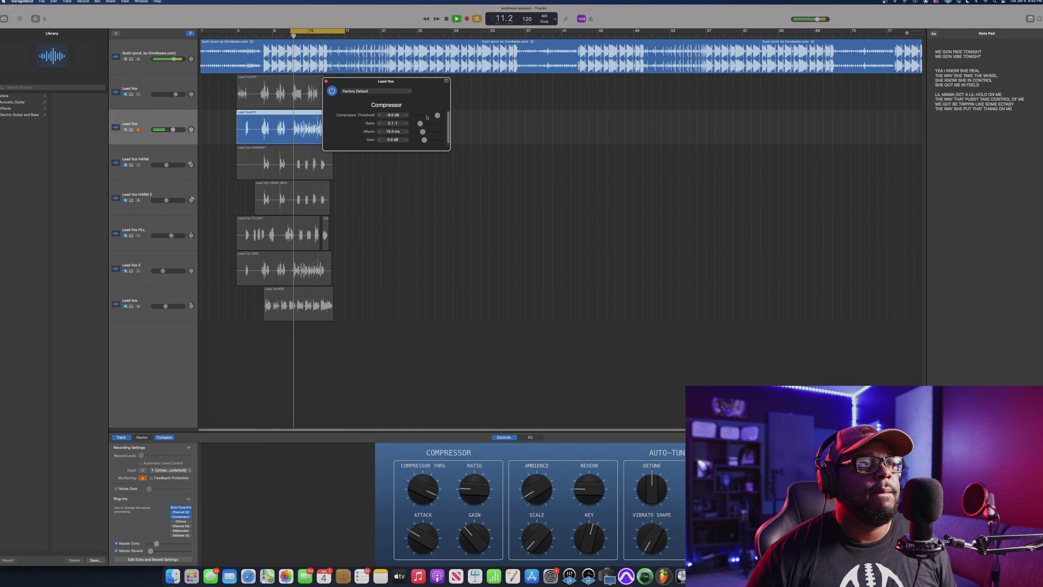
pyautogui.moveTo(437, 116); pyautogui.dragTo(439, 119)
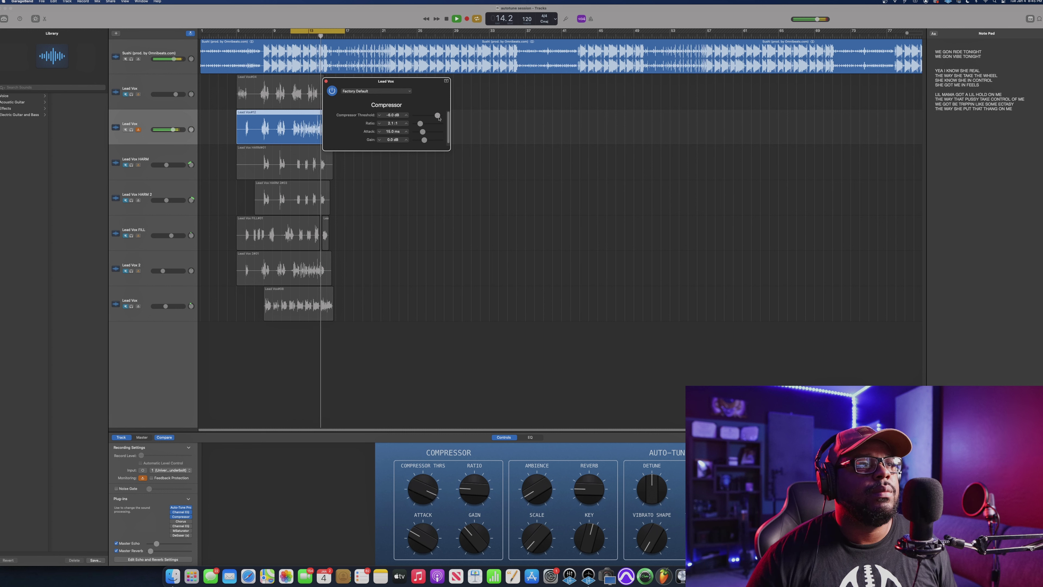
pyautogui.press('space')
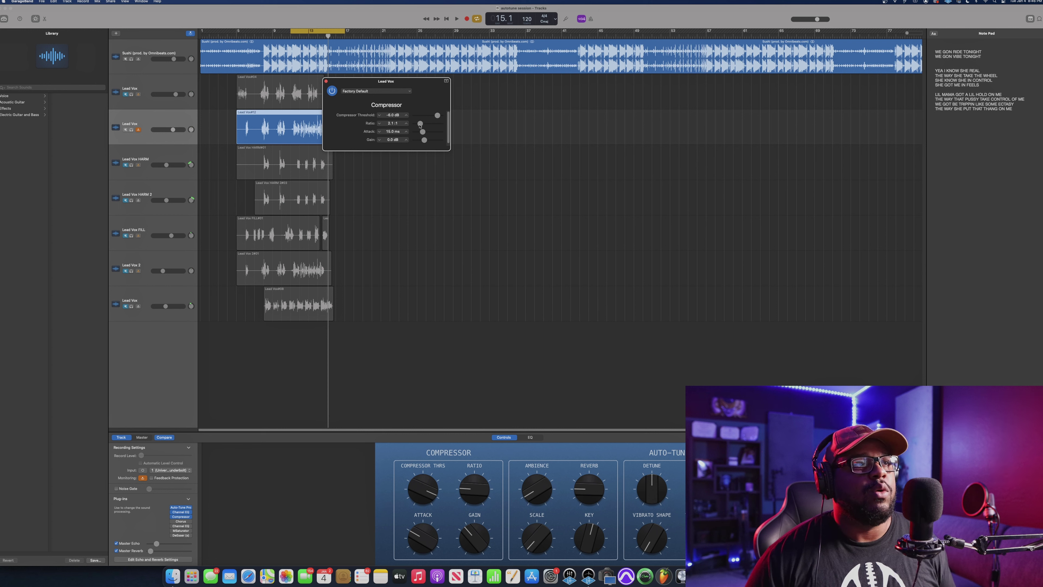
pyautogui.press('space')
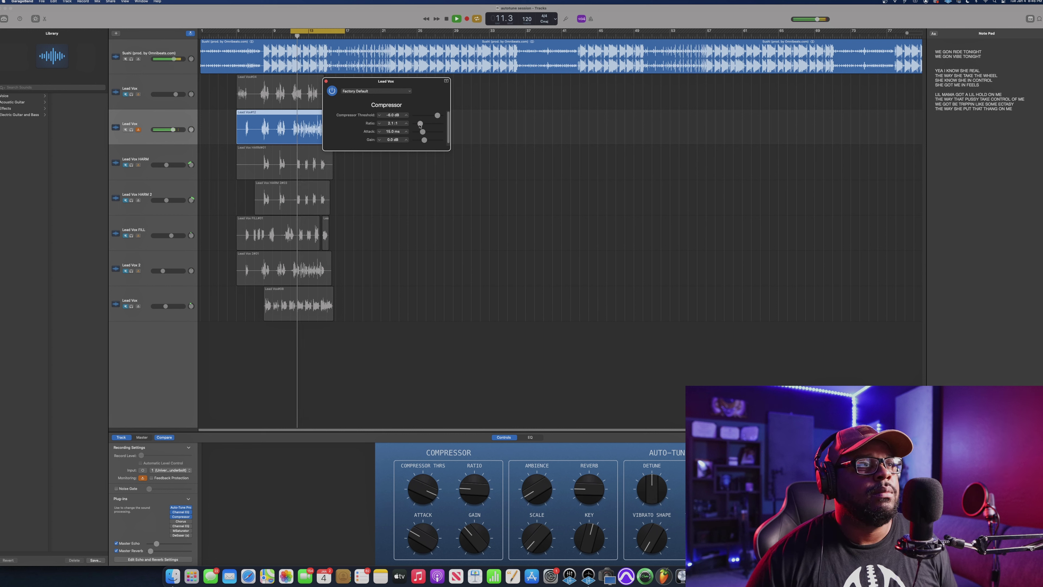
# Raise the Compressor ratio to about 4:1, lower it to about 2:1 during playback to compare, and stop playback.
pyautogui.moveTo(420, 126); pyautogui.dragTo(425, 127)
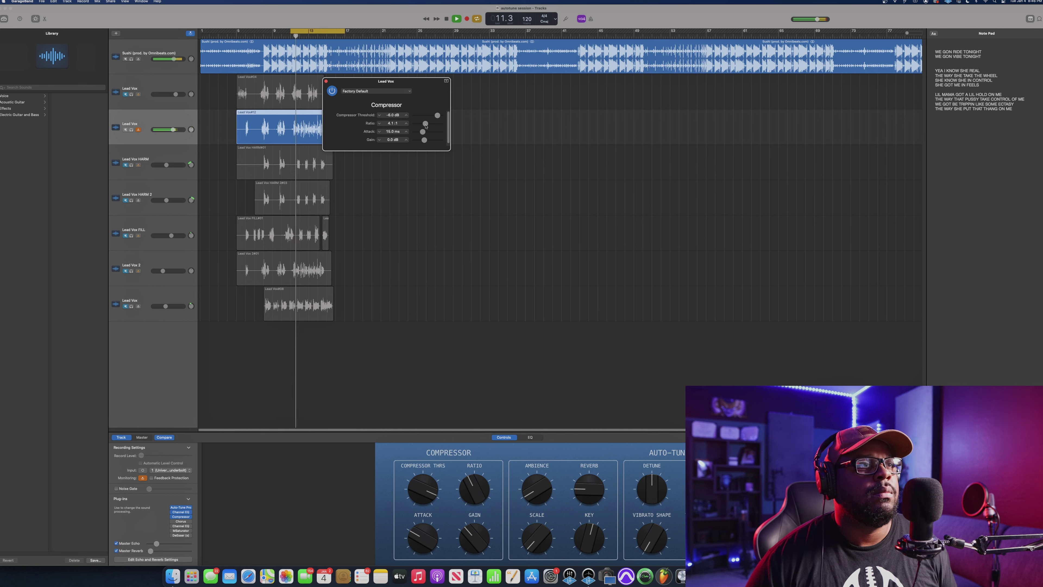
pyautogui.moveTo(425, 125); pyautogui.dragTo(420, 130)
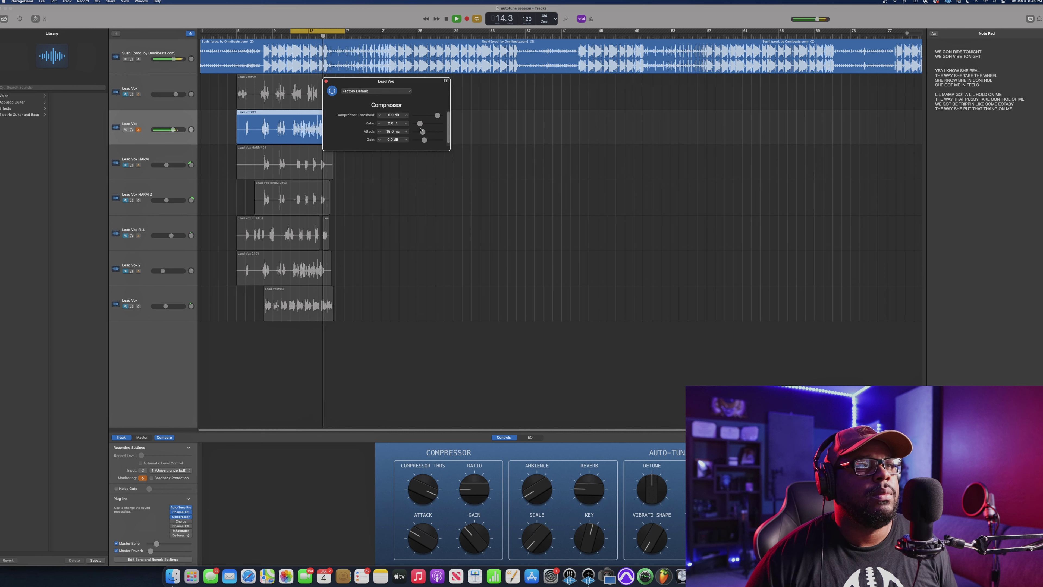
pyautogui.press('space')
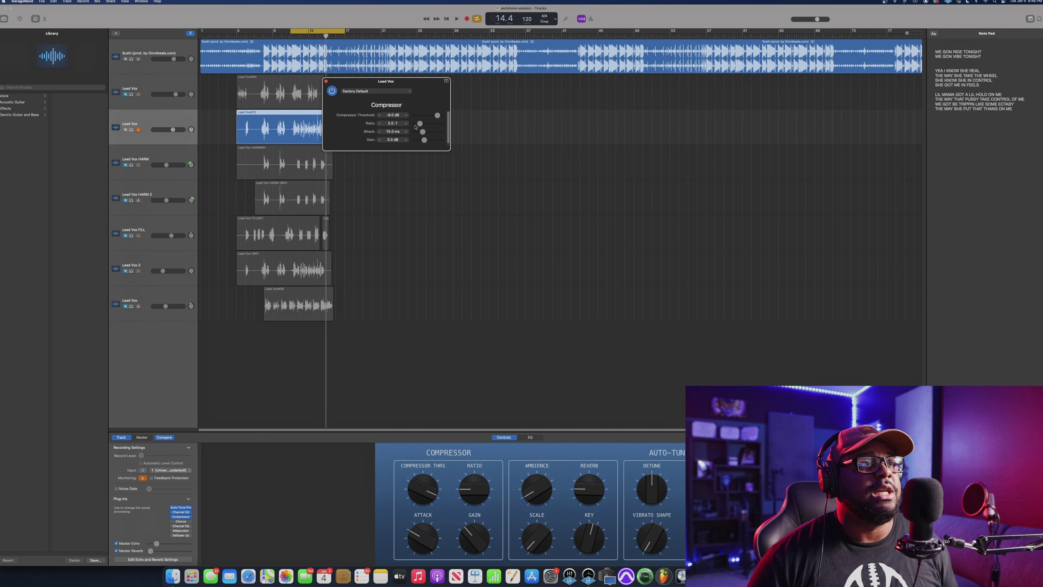
# Raise the Compressor ratio to about 4:1, shorten the attack to about 4.5 ms, and listen to the cycled section.
pyautogui.moveTo(419, 126); pyautogui.dragTo(426, 128)
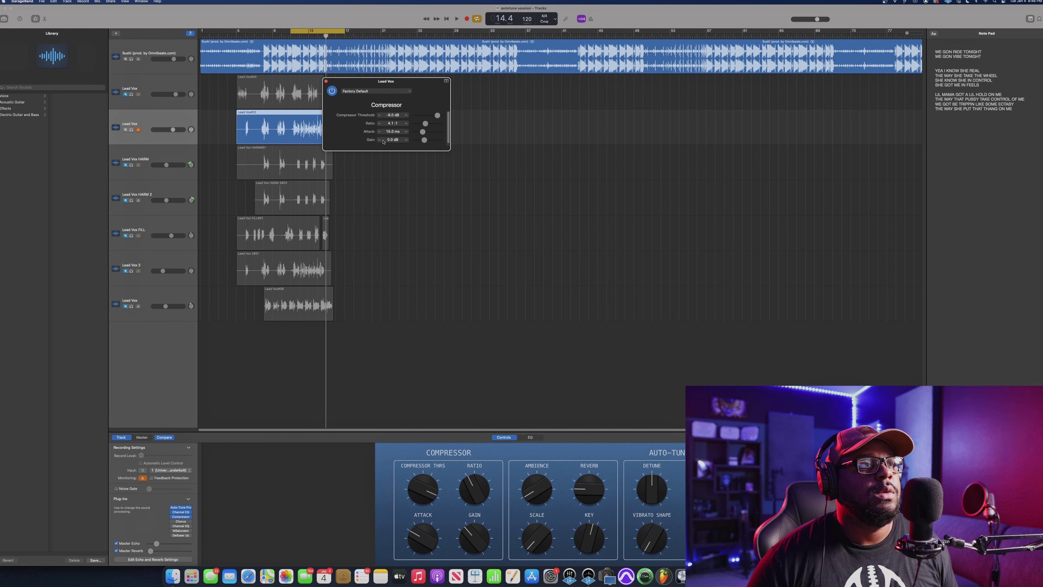
pyautogui.moveTo(422, 132); pyautogui.dragTo(420, 134)
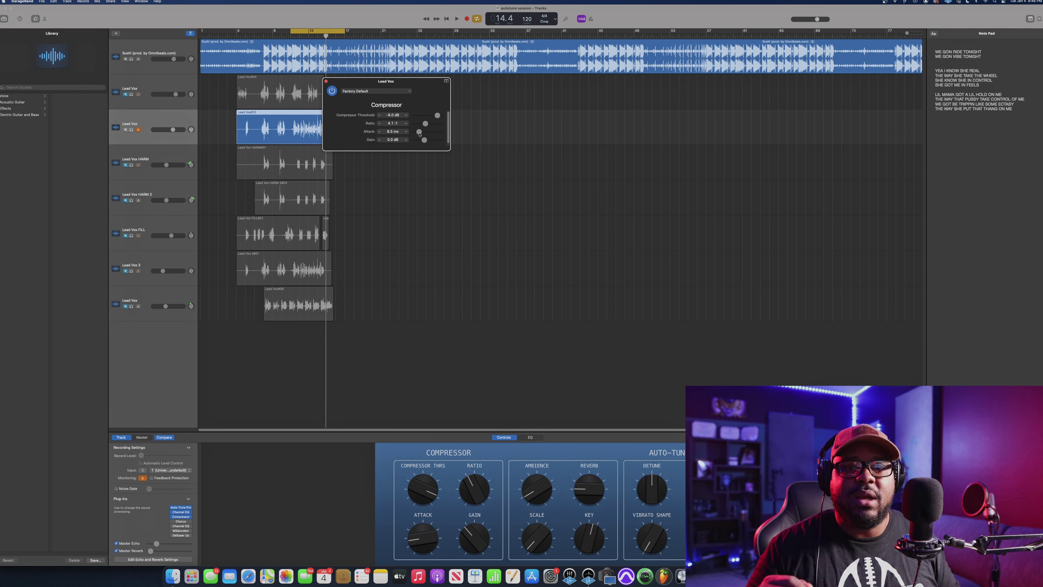
pyautogui.press('space')
pyautogui.moveTo(420, 132); pyautogui.dragTo(417, 133)
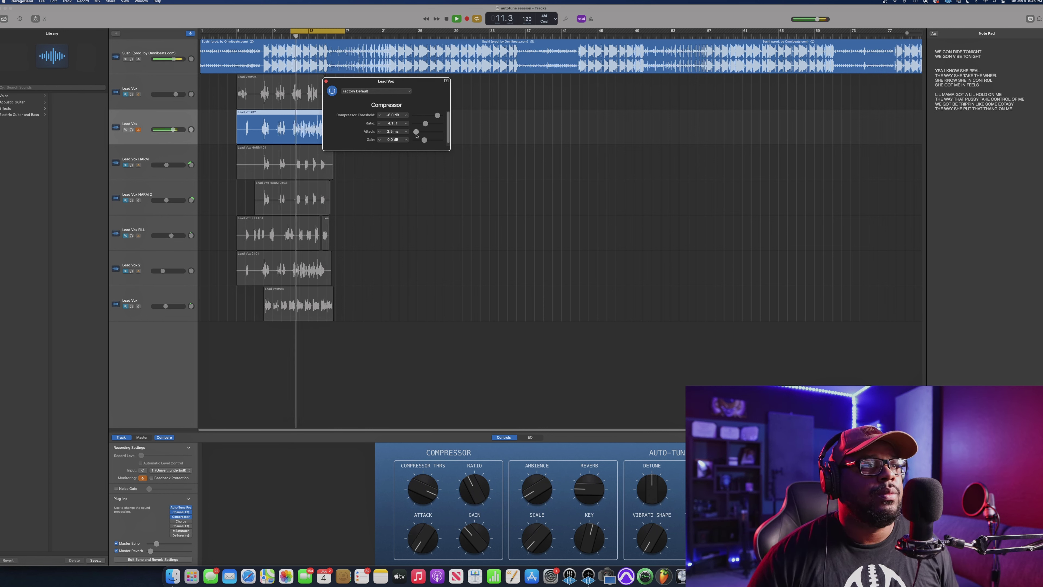
pyautogui.press('space')
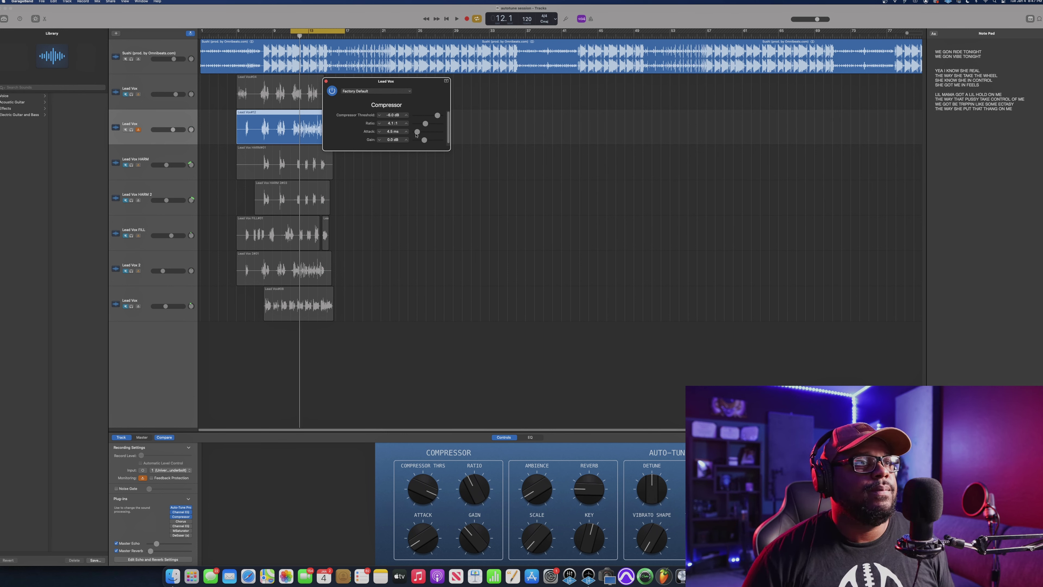
# Set the Compressor attack to 1.5 ms and the ratio to 2.1:1, listening to the cycled section.
pyautogui.moveTo(416, 136); pyautogui.dragTo(423, 125)
pyautogui.press('space')
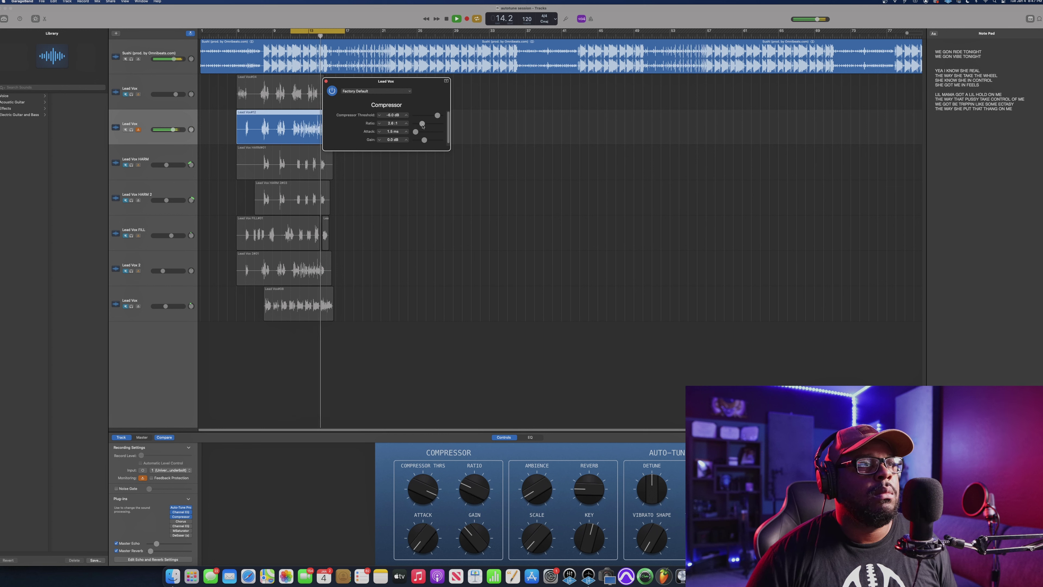
pyautogui.moveTo(423, 125); pyautogui.dragTo(421, 127)
pyautogui.press('space')
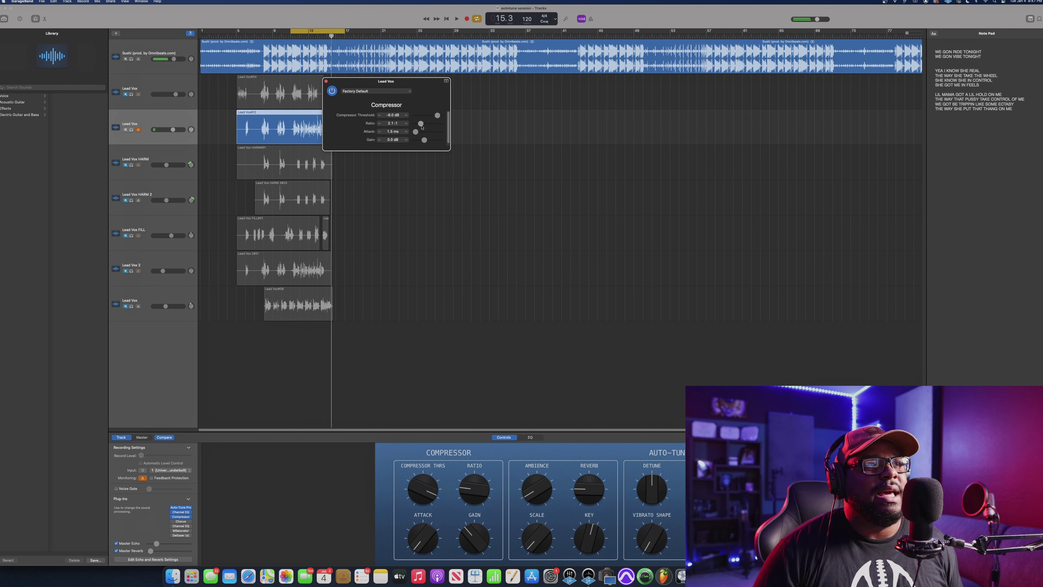
pyautogui.press('space')
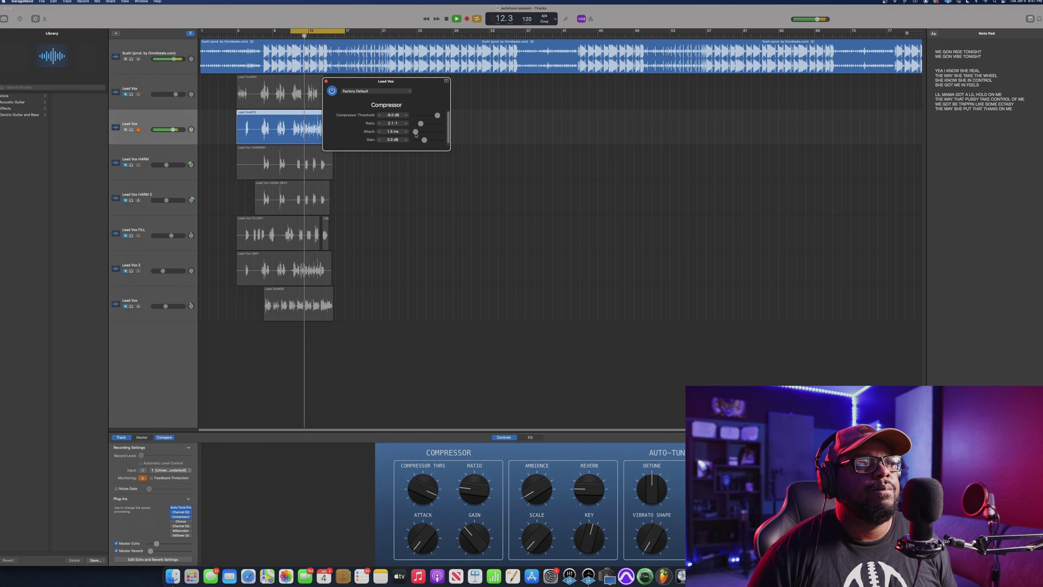
pyautogui.press('space')
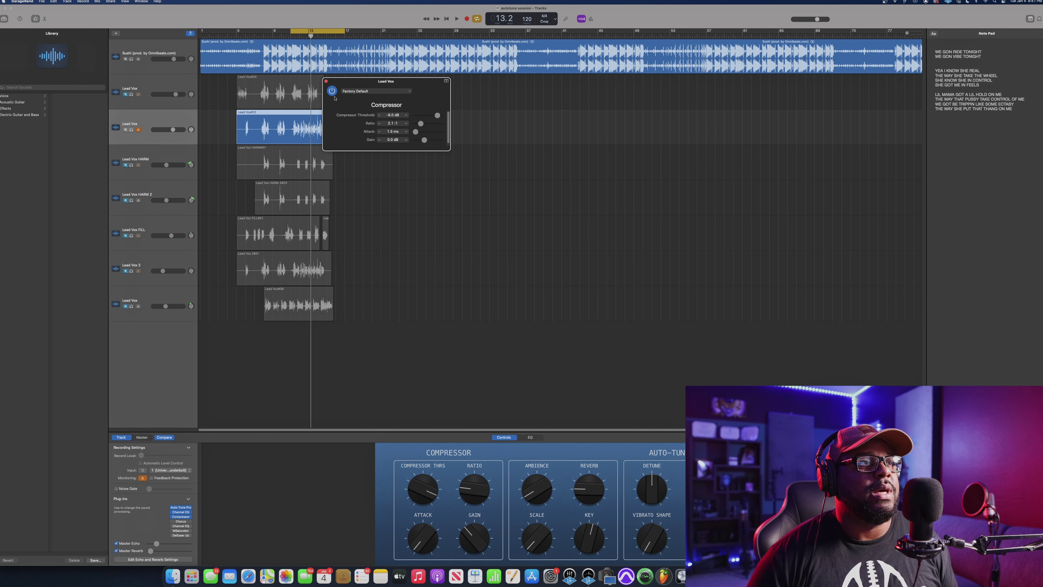
# Compare the cycled section with the Compressor enabled and bypassed, leaving it enabled and stopping playback.
pyautogui.press('space')
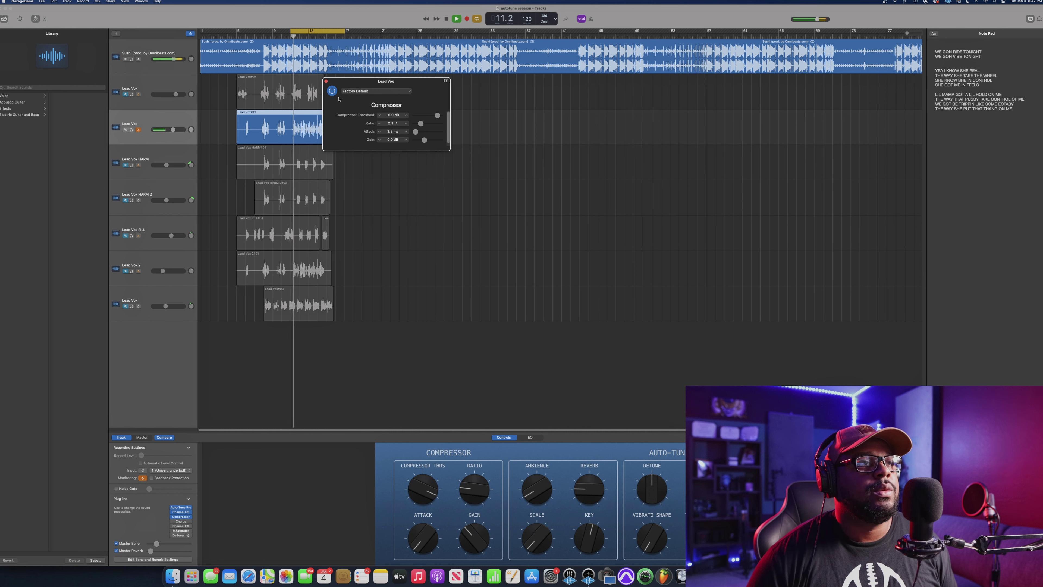
pyautogui.click(332, 91)
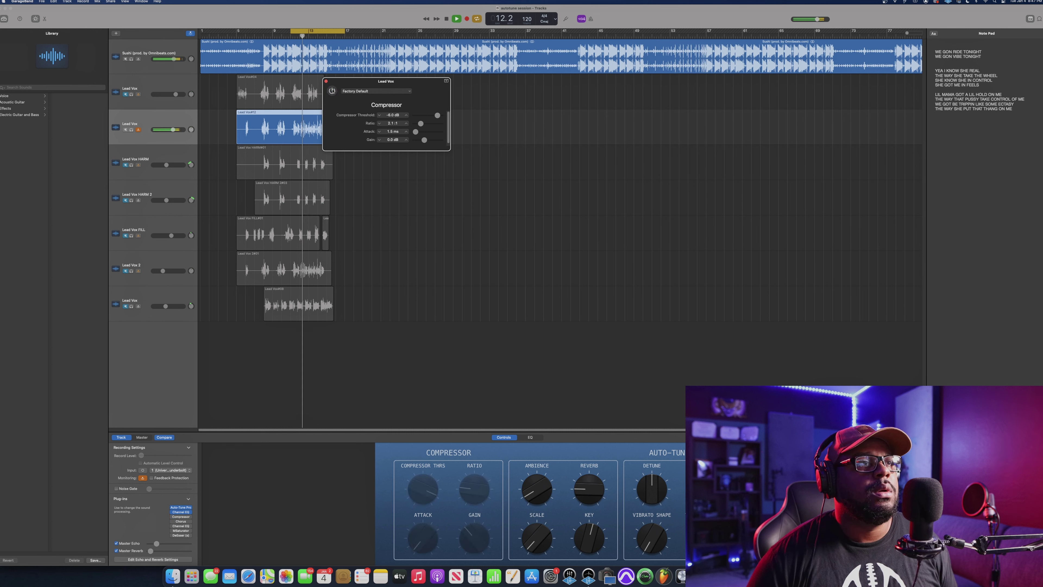
pyautogui.press('space')
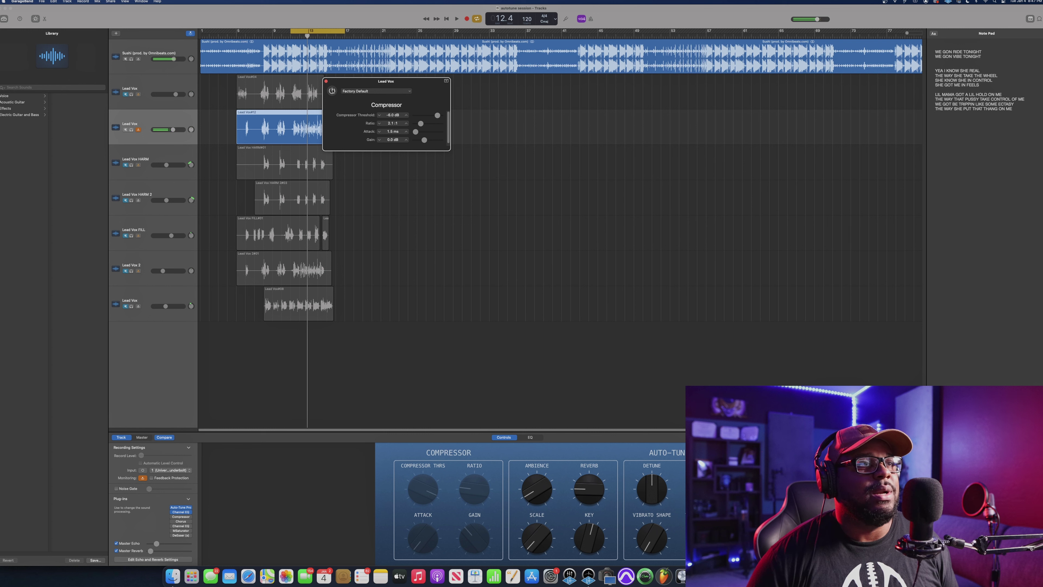
pyautogui.press('space')
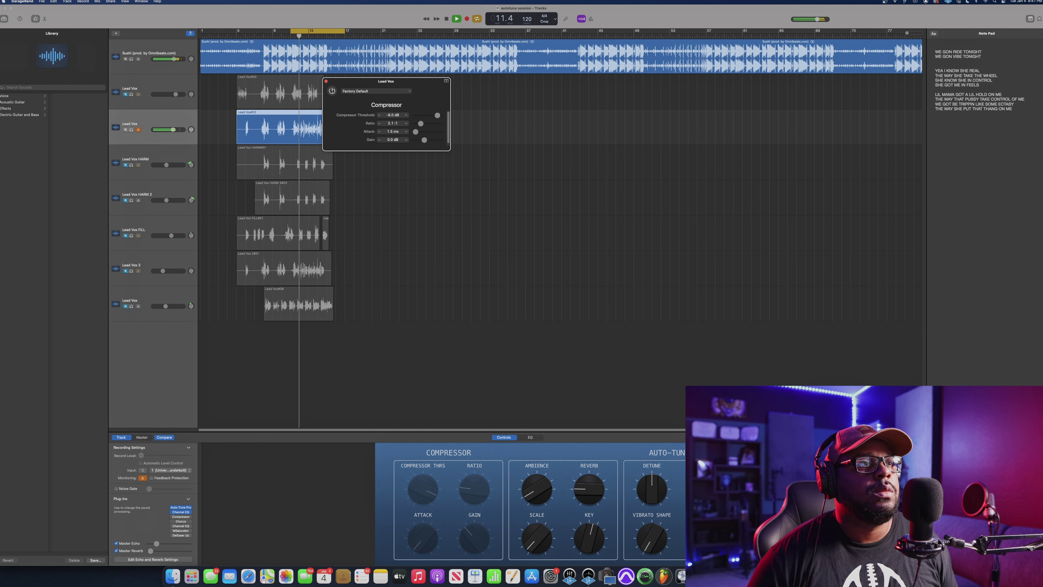
pyautogui.click(332, 91)
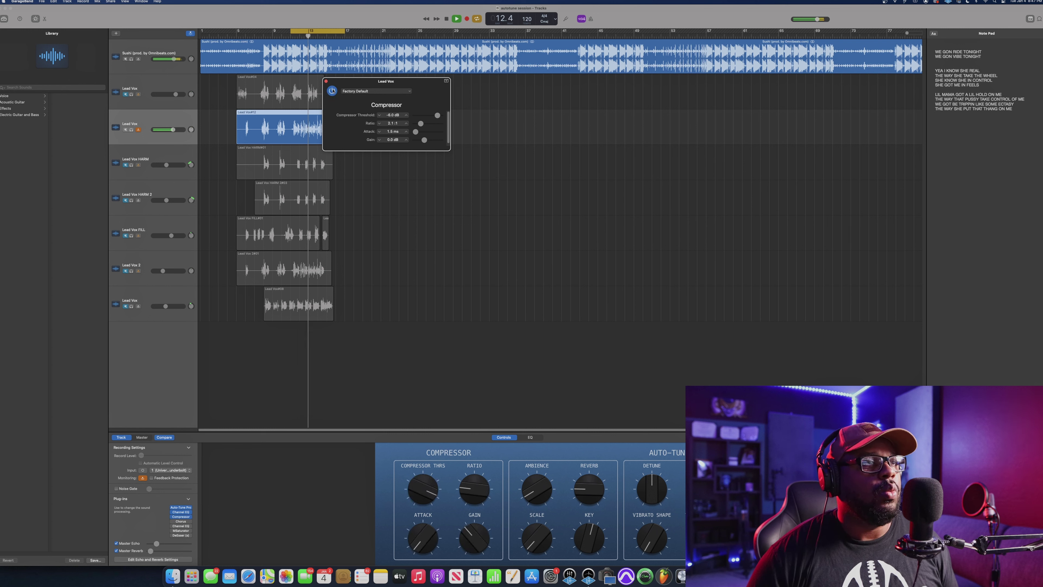
pyautogui.press('space')
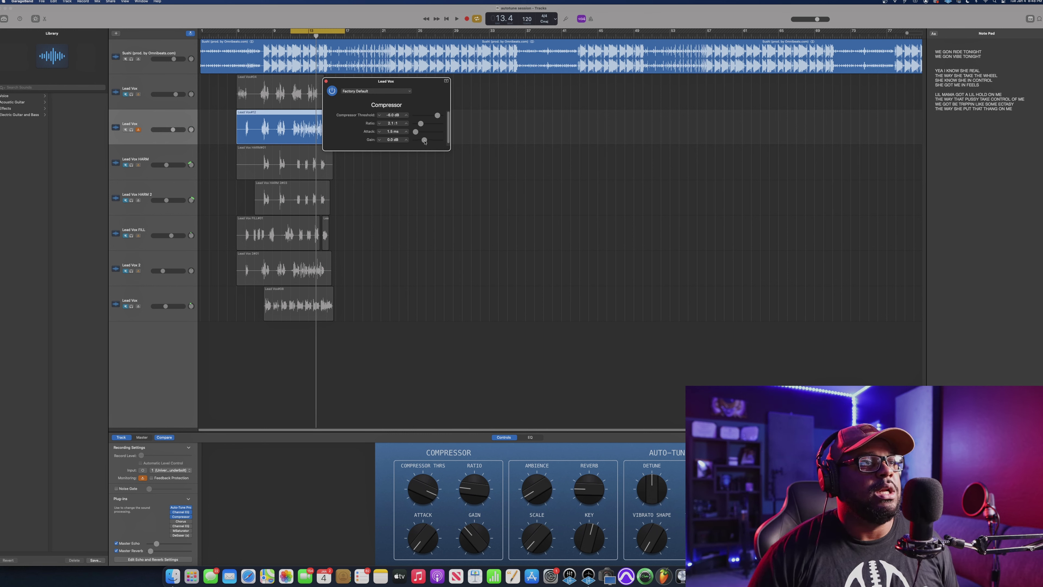
# Raise the Compressor gain to 3.0 dB during playback and compare against the bypassed sound, leaving the Compressor enabled.
pyautogui.press('space')
pyautogui.moveTo(425, 141); pyautogui.dragTo(426, 142)
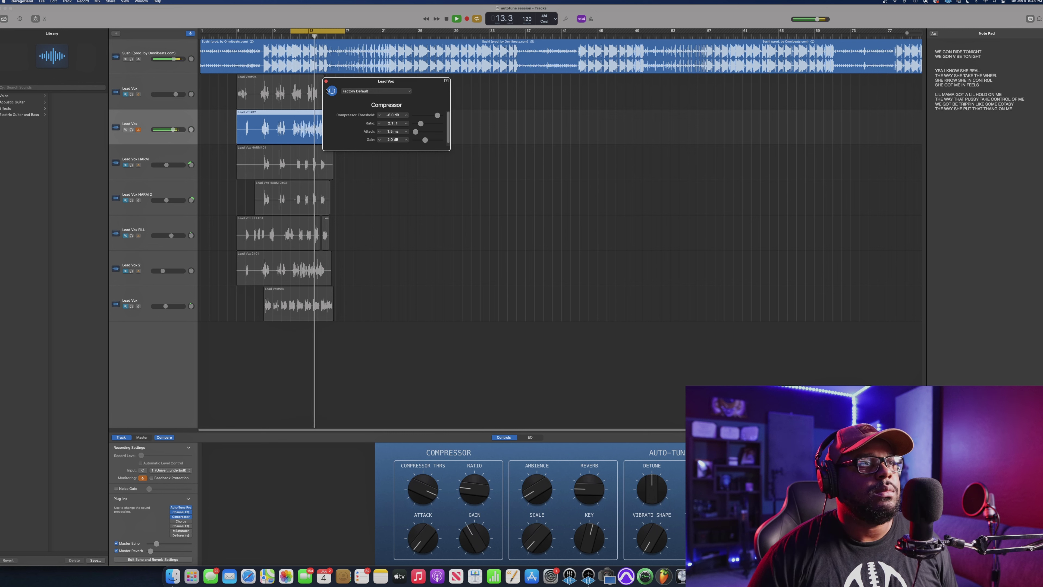
pyautogui.click(331, 90)
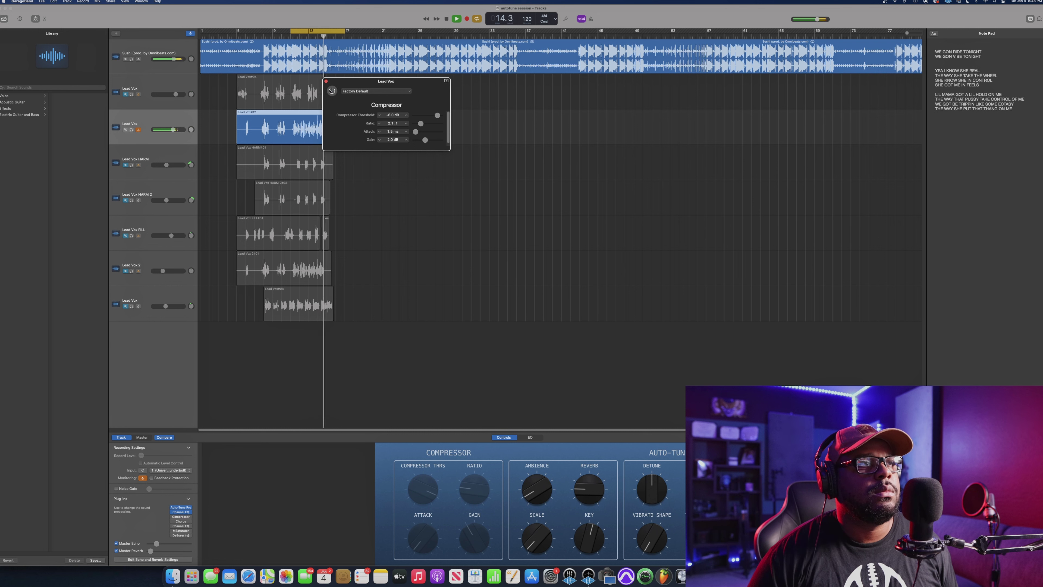
pyautogui.click(331, 91)
pyautogui.press('space')
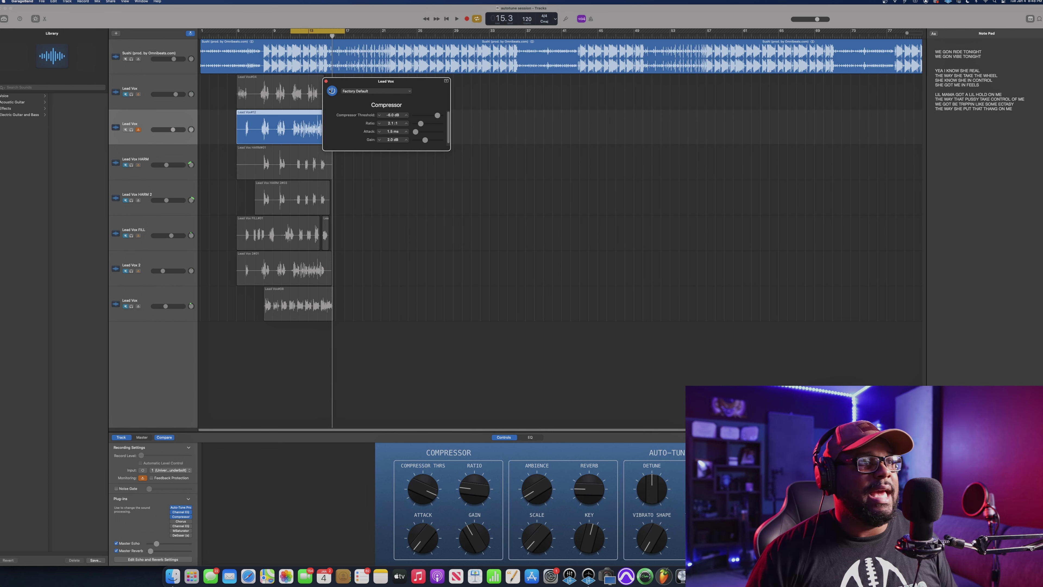
# Replay the cycled section while switching the Compressor off and on to compare, and stop with it bypassed.
pyautogui.press('space')
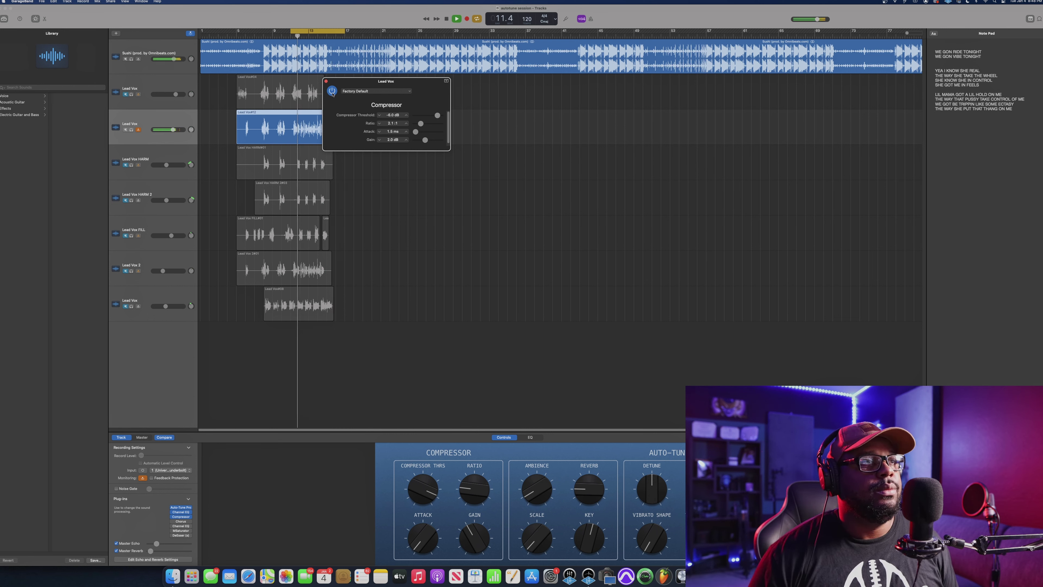
pyautogui.click(332, 92)
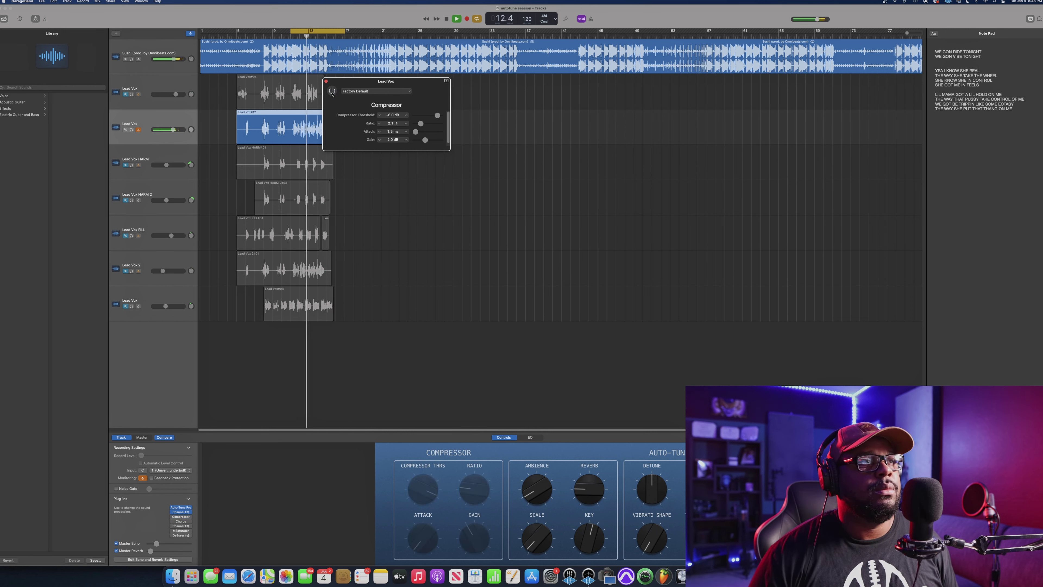
pyautogui.click(333, 93)
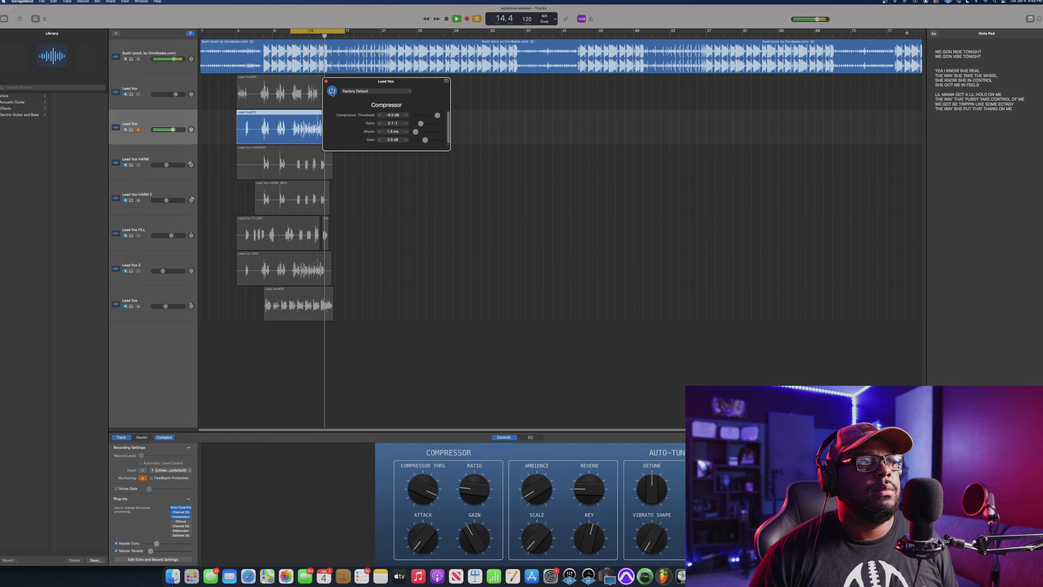
pyautogui.click(333, 93)
pyautogui.press('space')
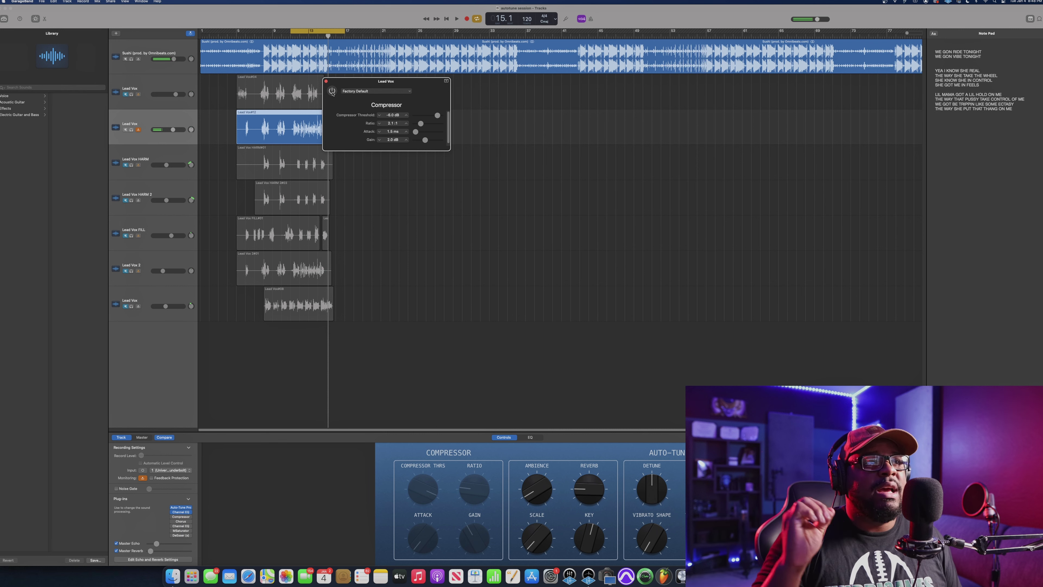